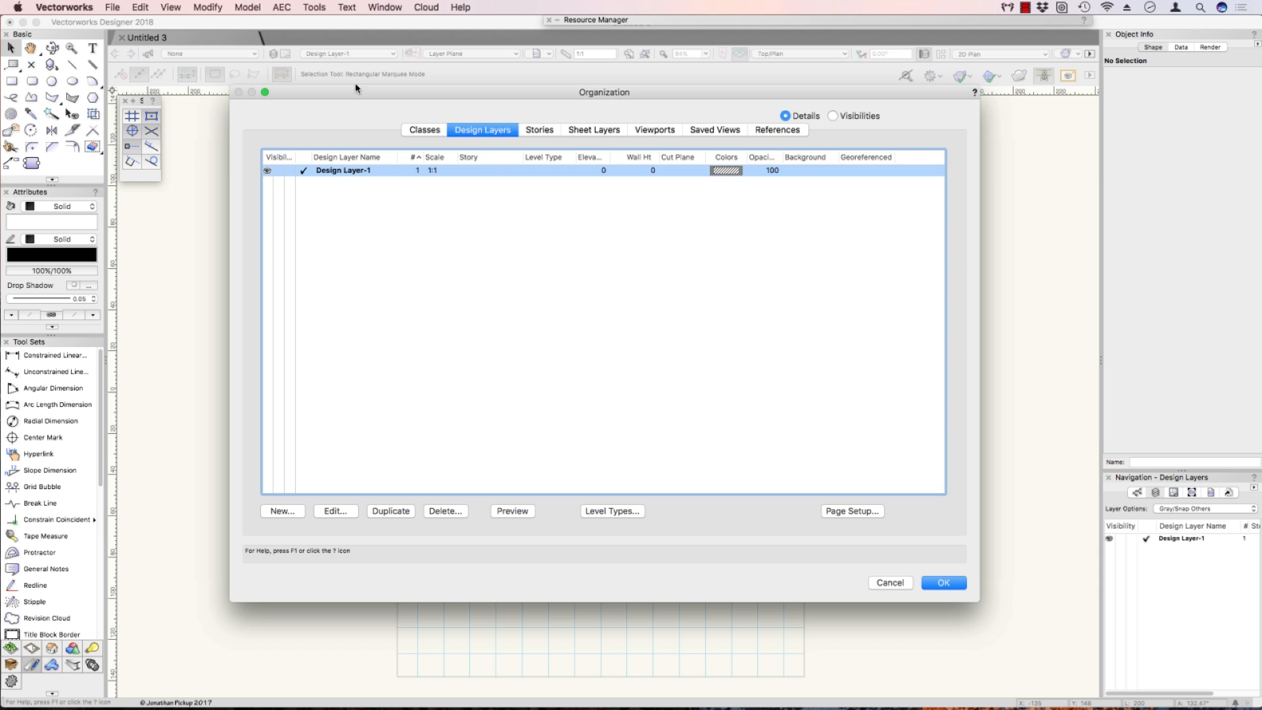
# Open the document's default story levels from the Stories settings and look through the listed levels.
pyautogui.click(536, 131)
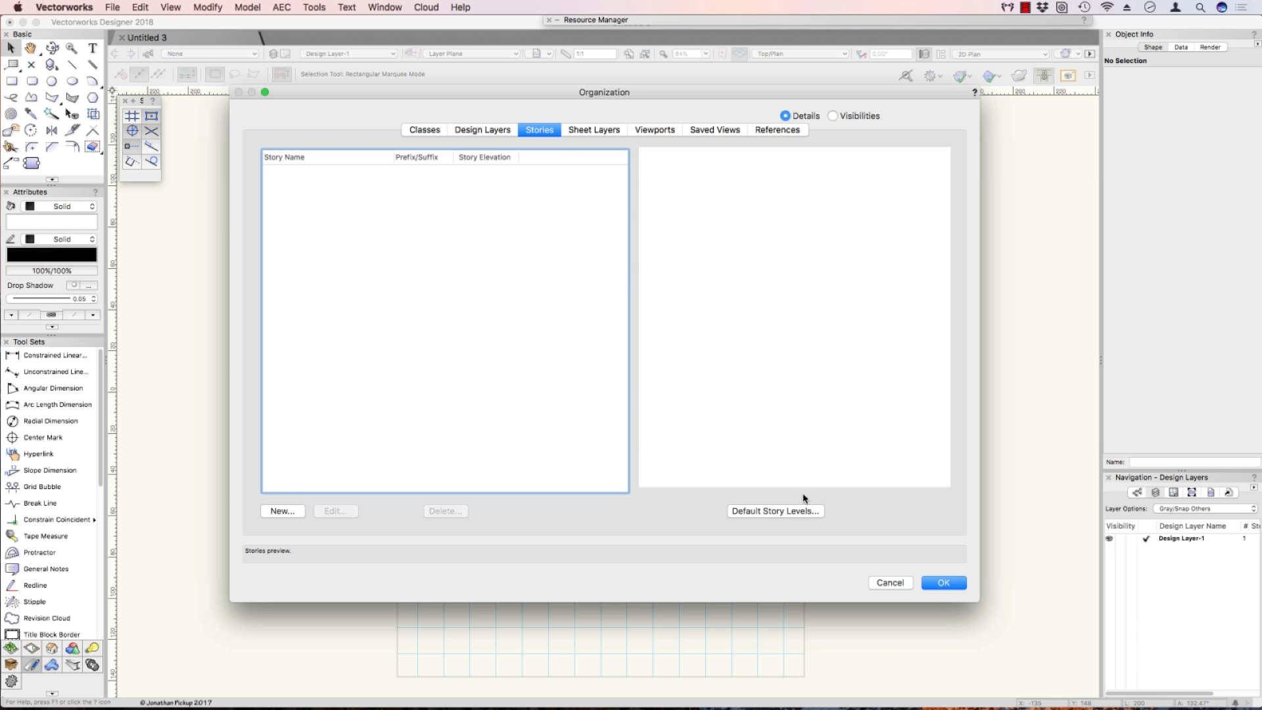
pyautogui.click(785, 512)
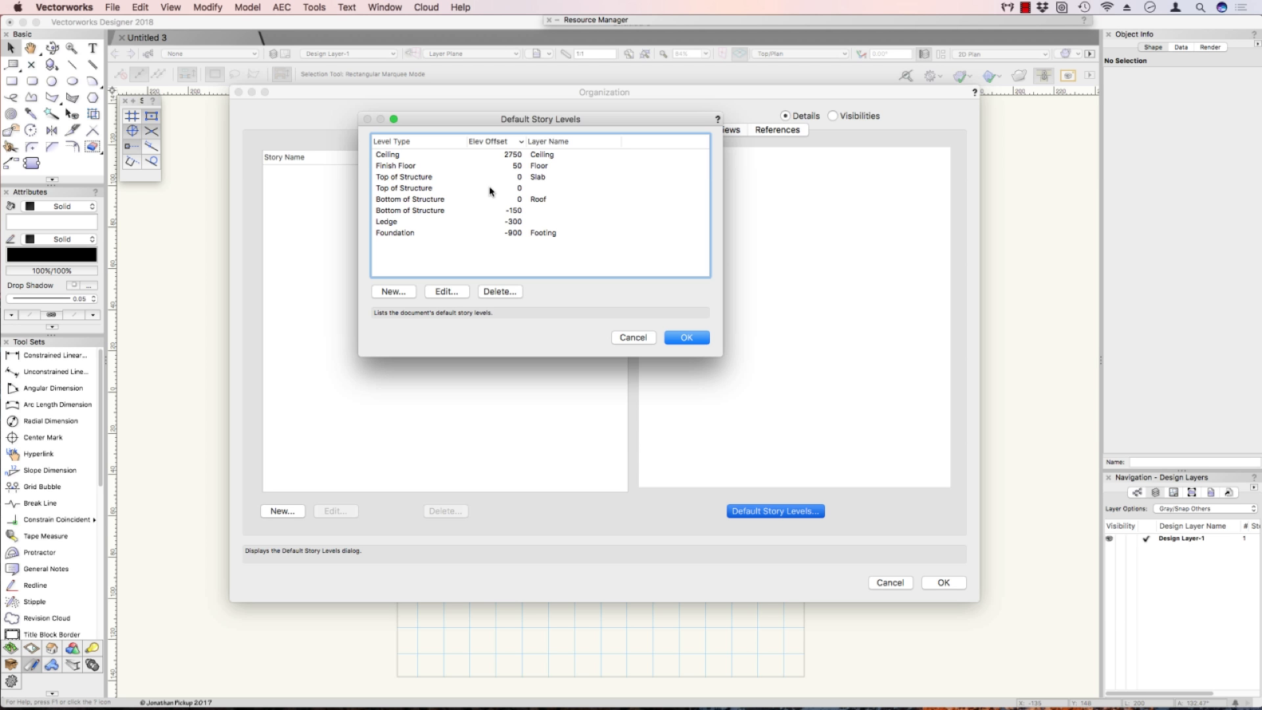
pyautogui.click(394, 225)
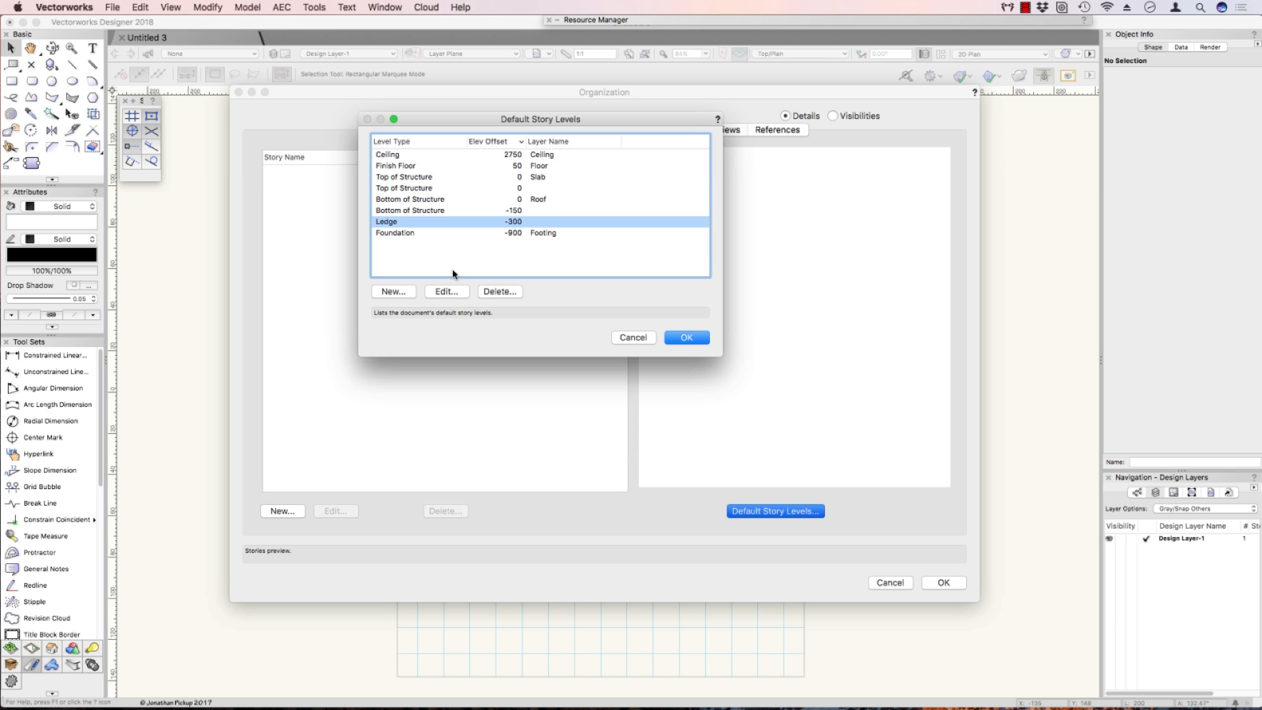
pyautogui.click(401, 168)
pyautogui.click(404, 177)
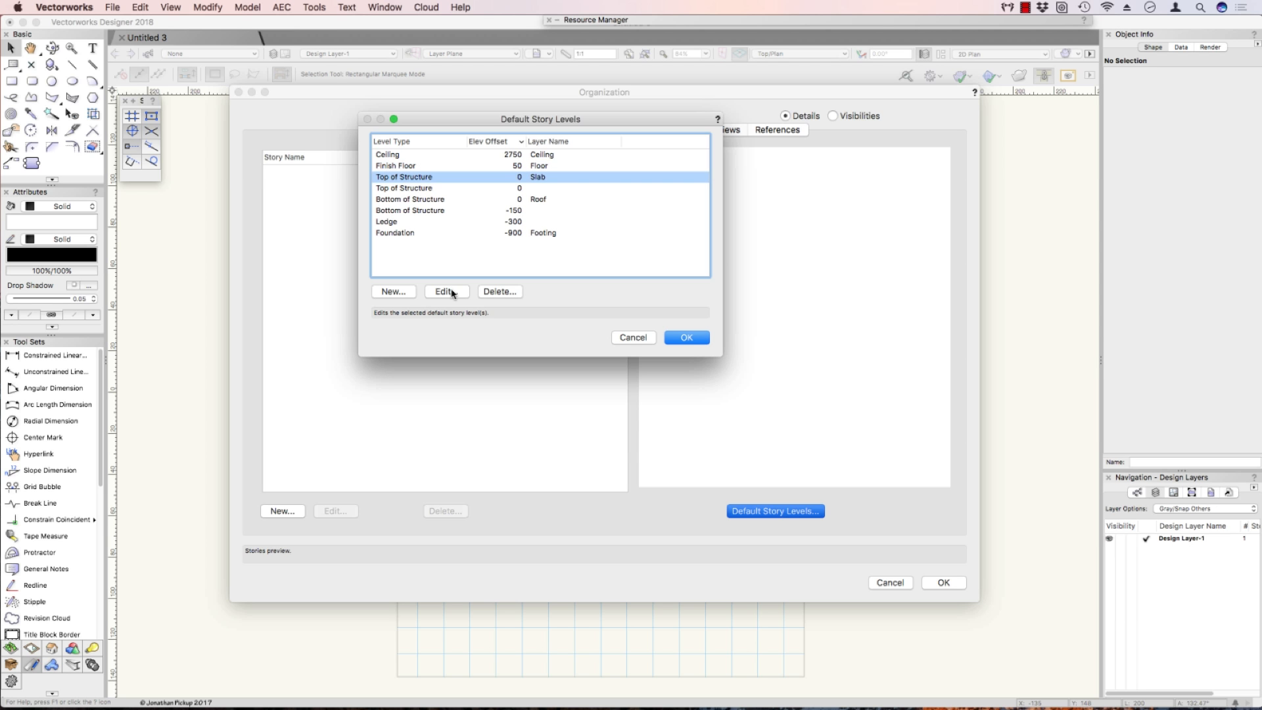
# Set the Foundation default level's elevation to 0 relative to the story and name its layer Foundation.
pyautogui.click(398, 233)
pyautogui.click(436, 291)
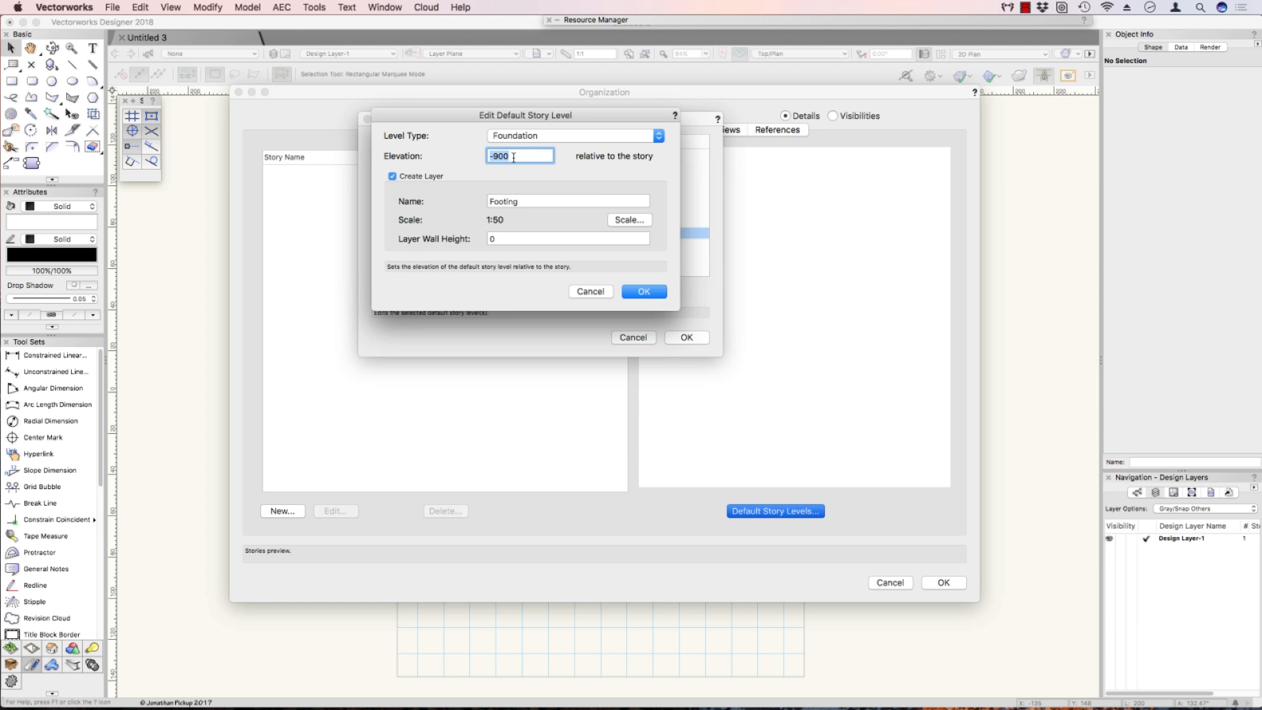
pyautogui.write('0')
pyautogui.press('Tab')
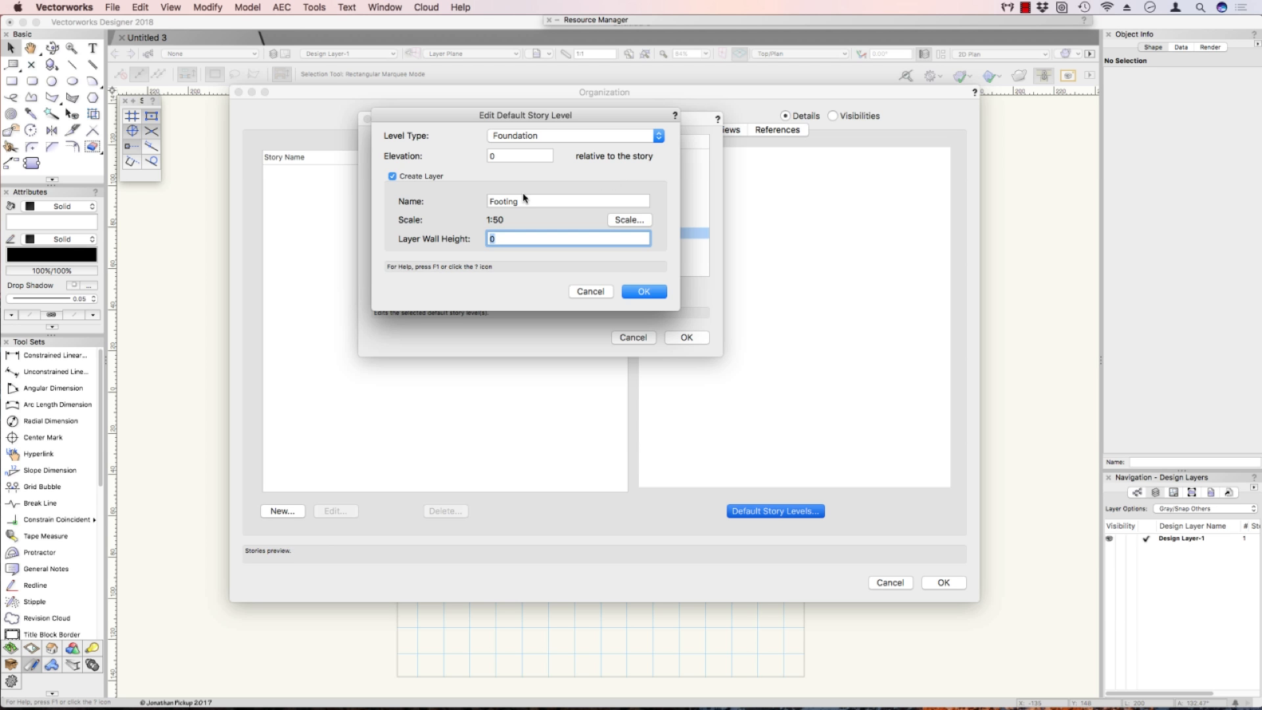
pyautogui.hotkey('shift', 'Tab')
pyautogui.write('F')
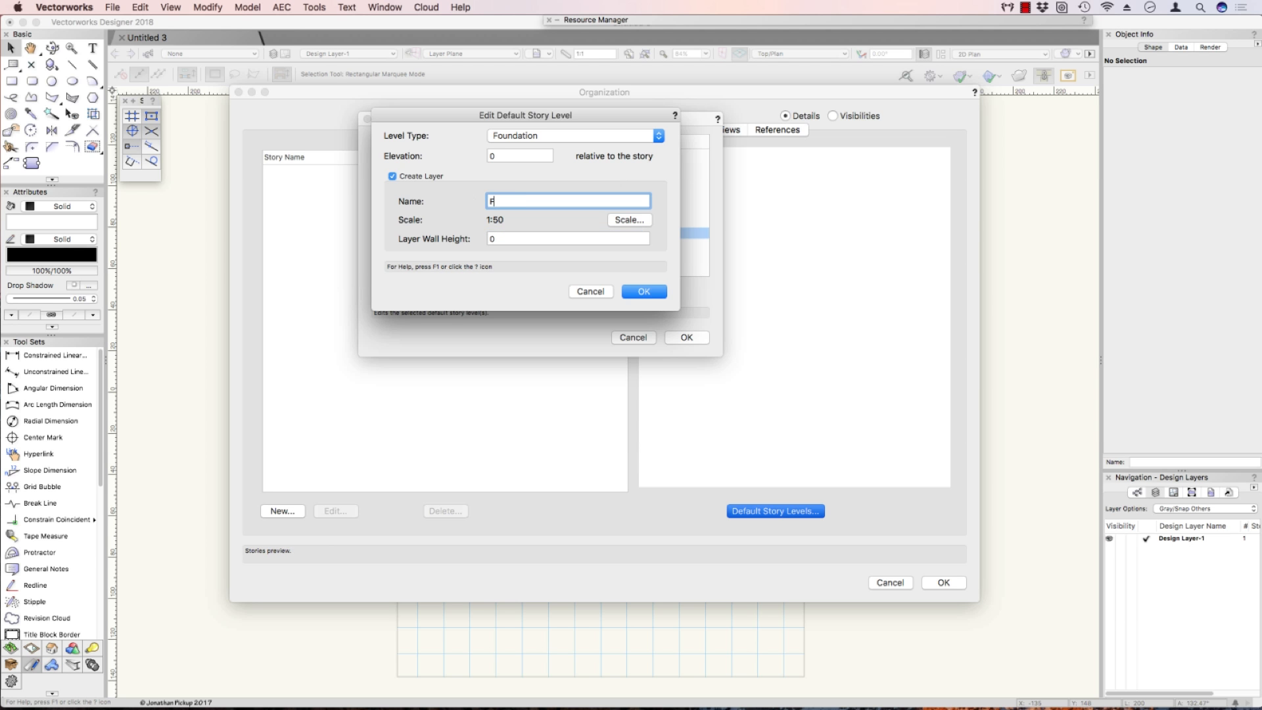
pyautogui.write('oundation')
# Set the Foundation layer's scale to 1:100 and accept the level's settings.
pyautogui.click(623, 219)
pyautogui.click(712, 229)
pyautogui.click(784, 376)
pyautogui.click(642, 220)
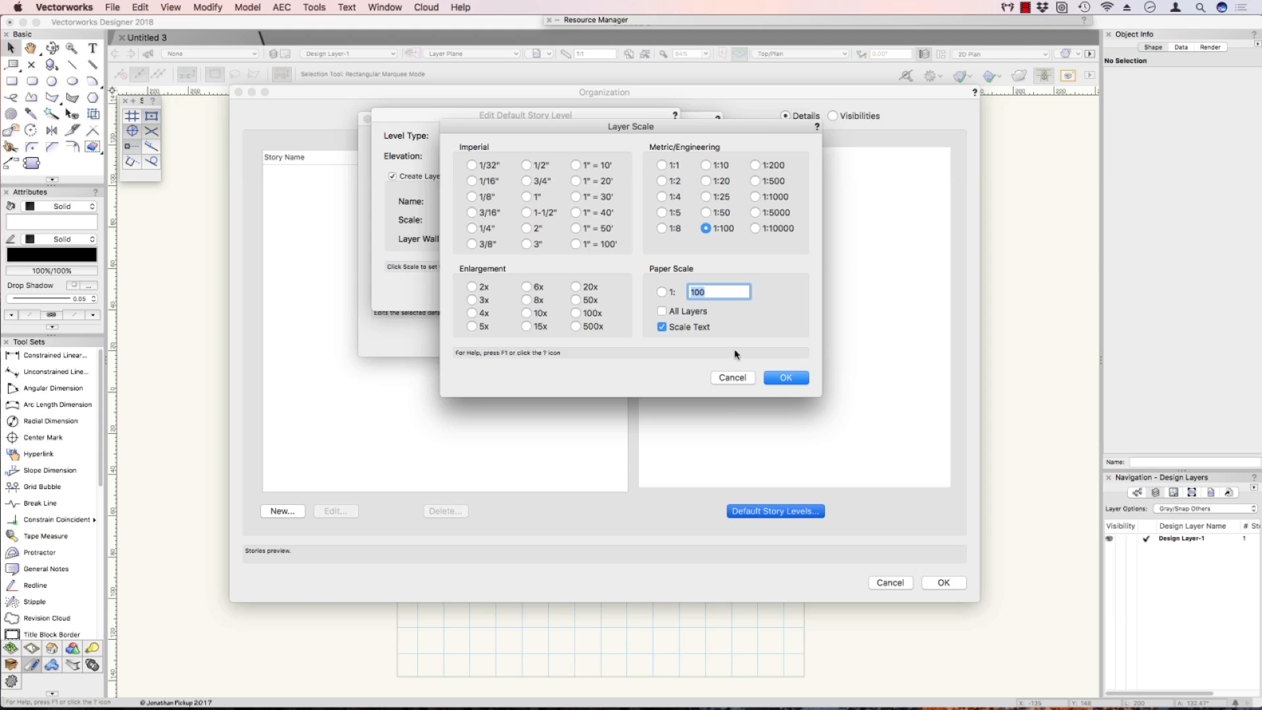
pyautogui.click(786, 377)
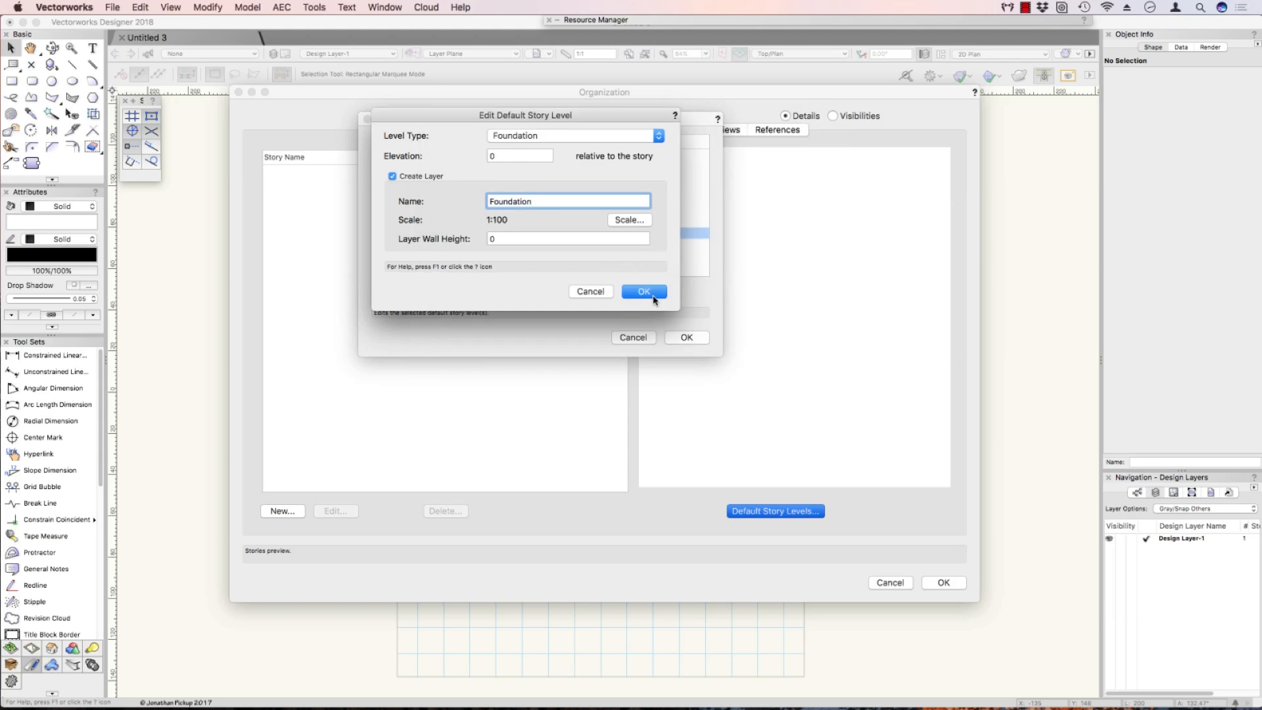
pyautogui.click(644, 291)
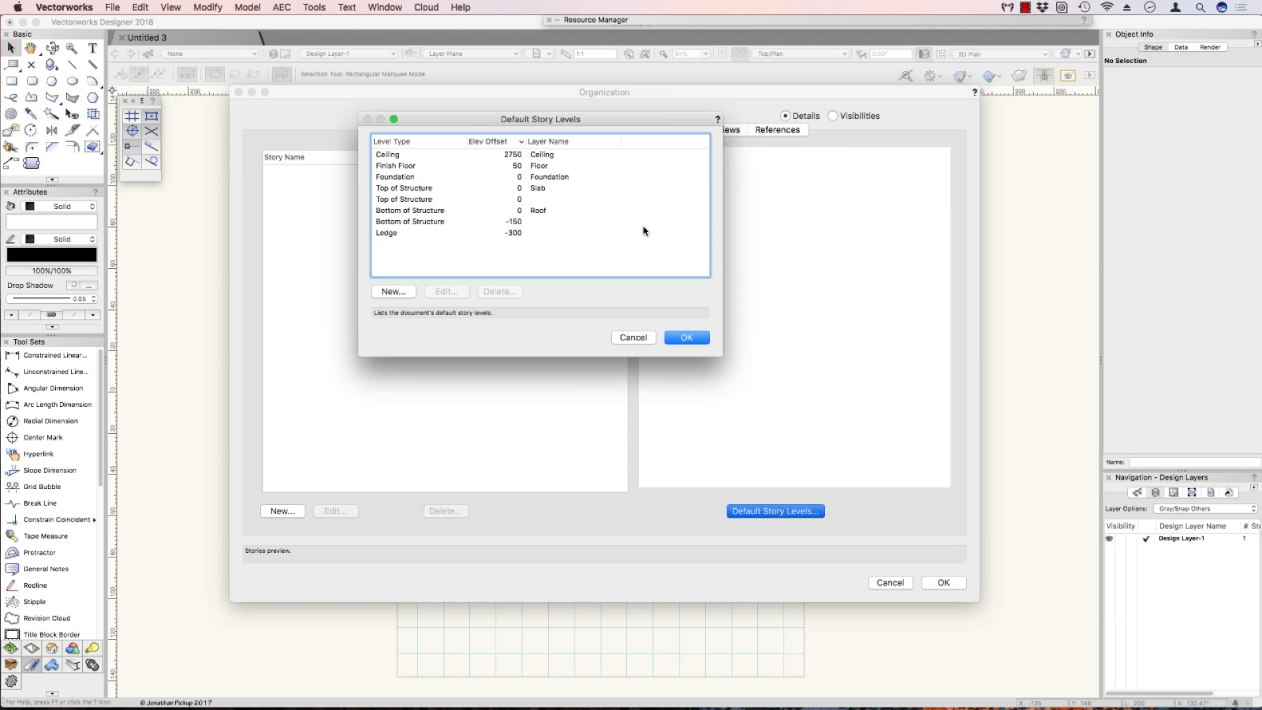
# Delete the Ledge level from the default story levels.
pyautogui.click(429, 221)
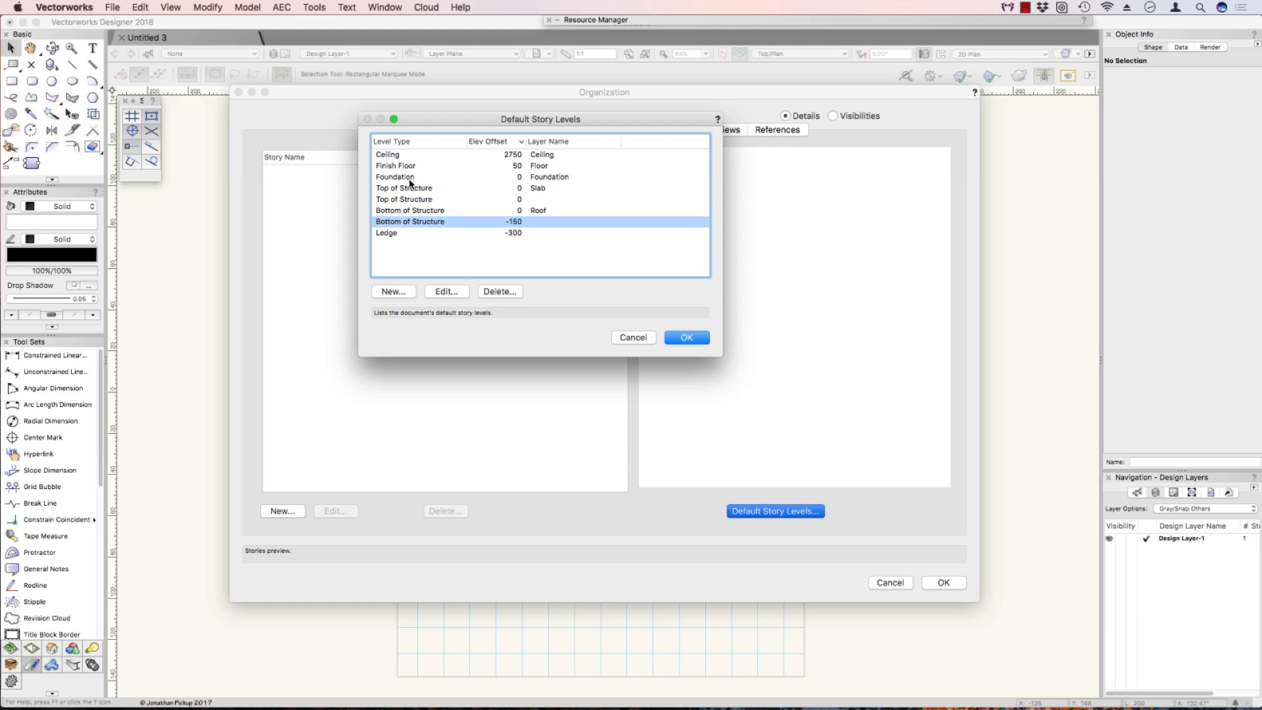
pyautogui.click(410, 234)
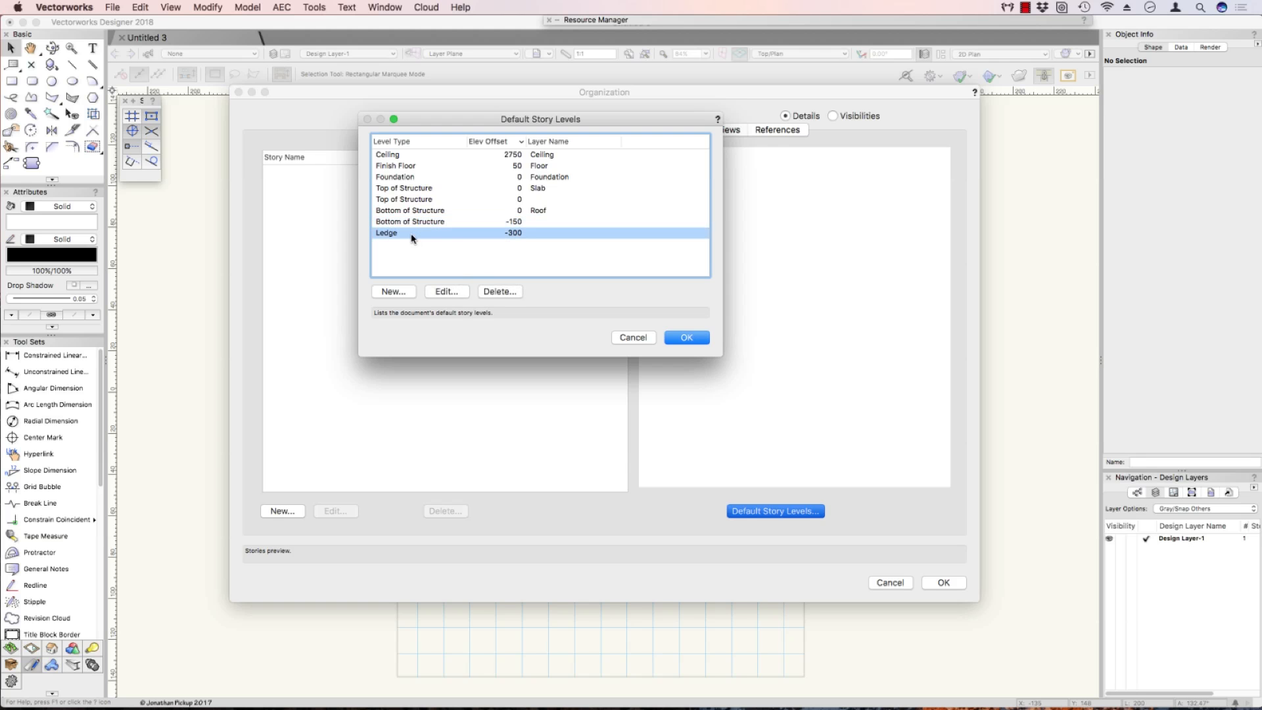
pyautogui.click(494, 292)
pyautogui.click(749, 249)
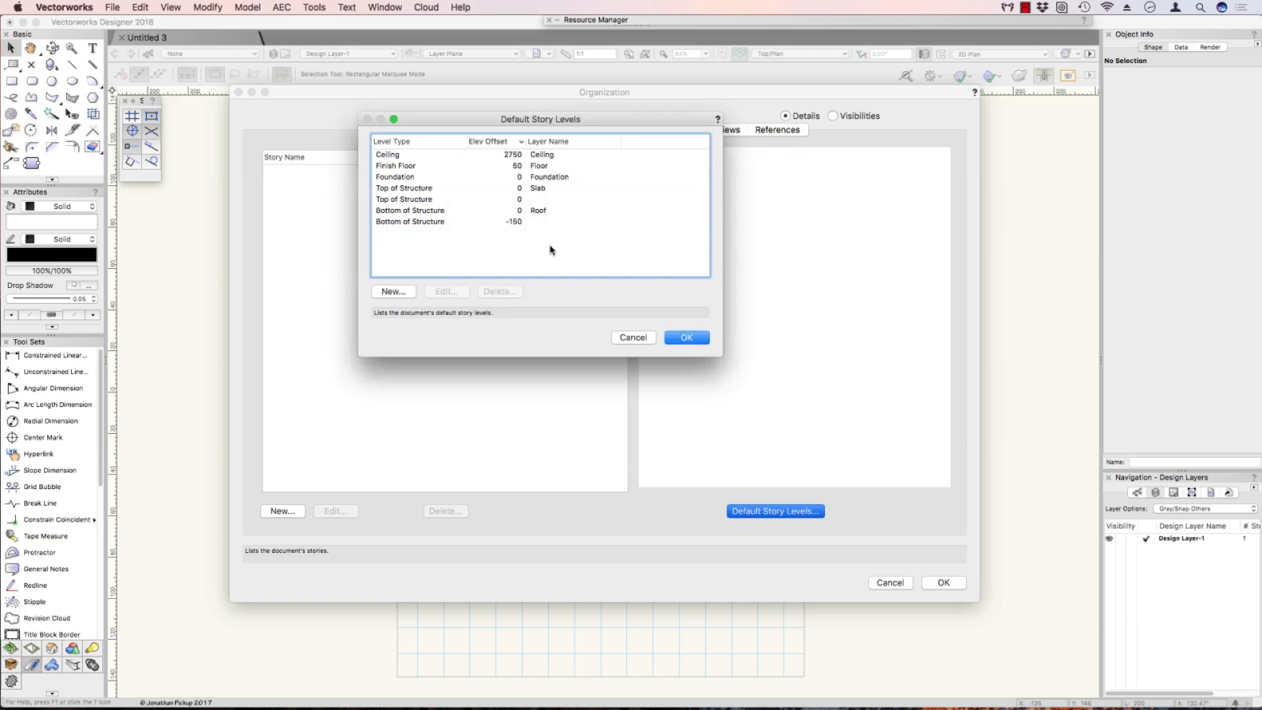
# Give the Bottom of Structure level without a layer a new level type, Bottom of Footing, at elevation -900.
pyautogui.click(460, 224)
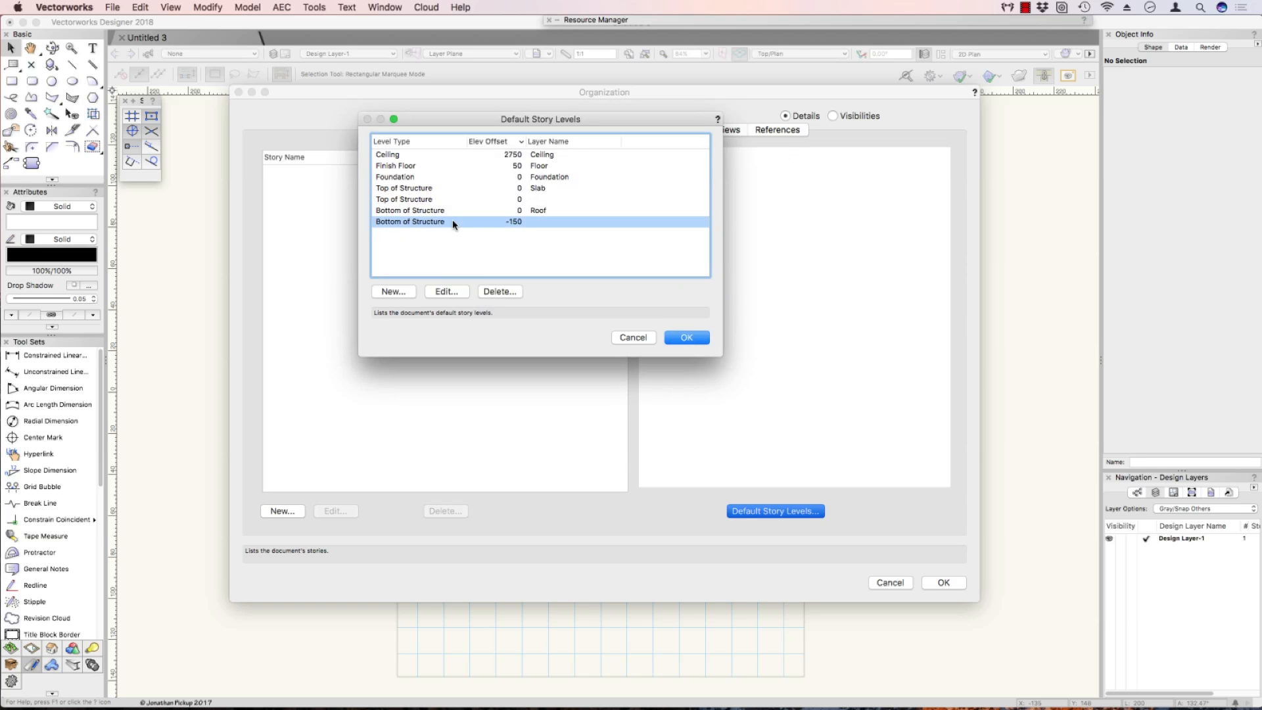
pyautogui.click(454, 291)
pyautogui.click(548, 137)
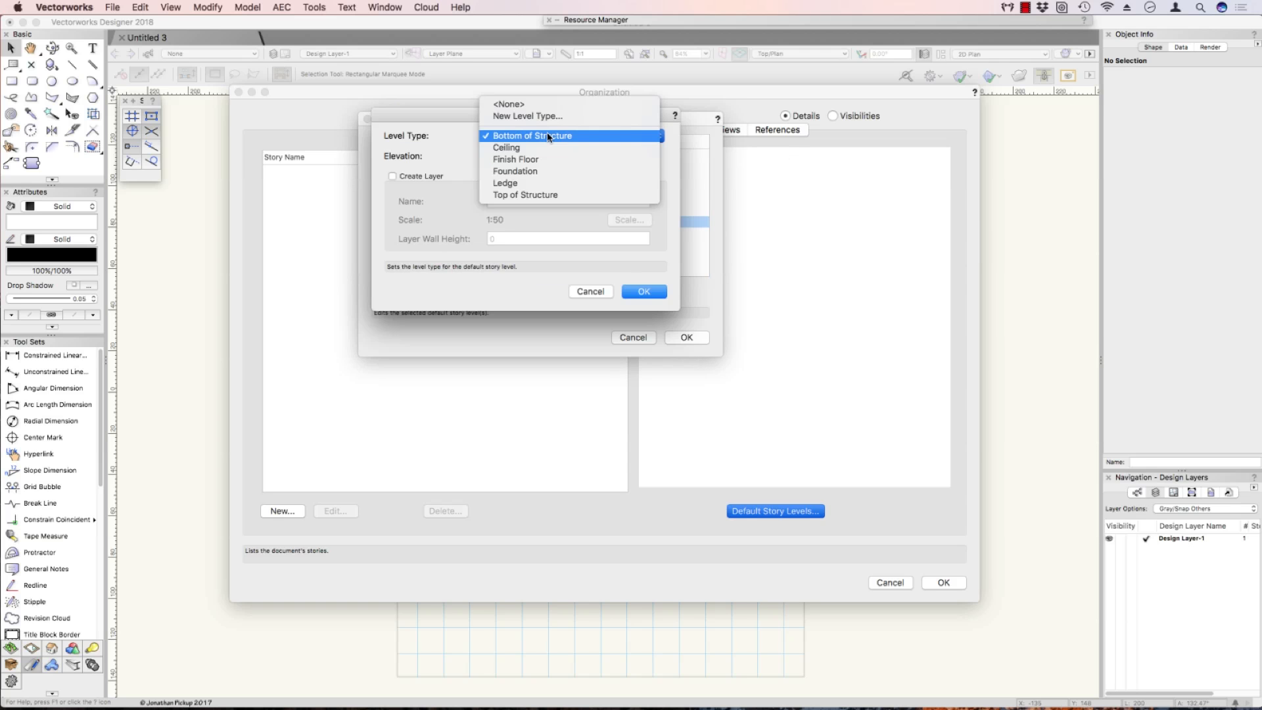
pyautogui.click(543, 115)
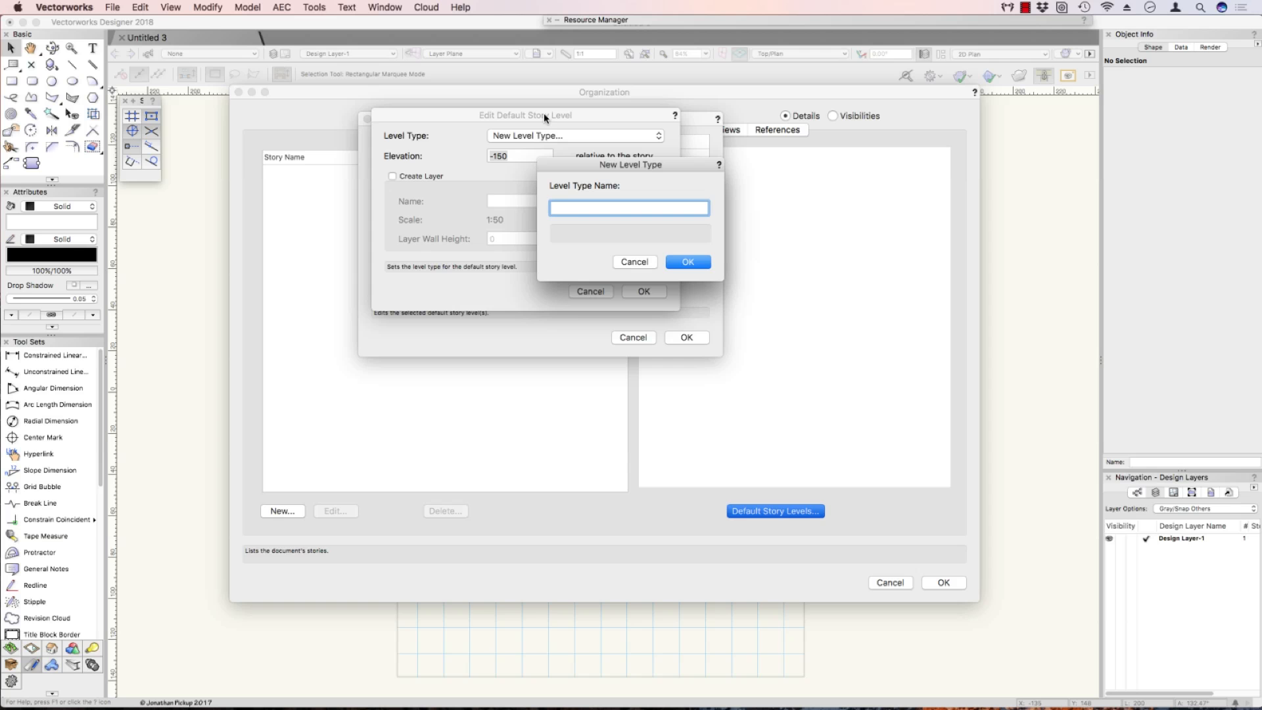
pyautogui.write('Bottom of Footing')
pyautogui.press('Return')
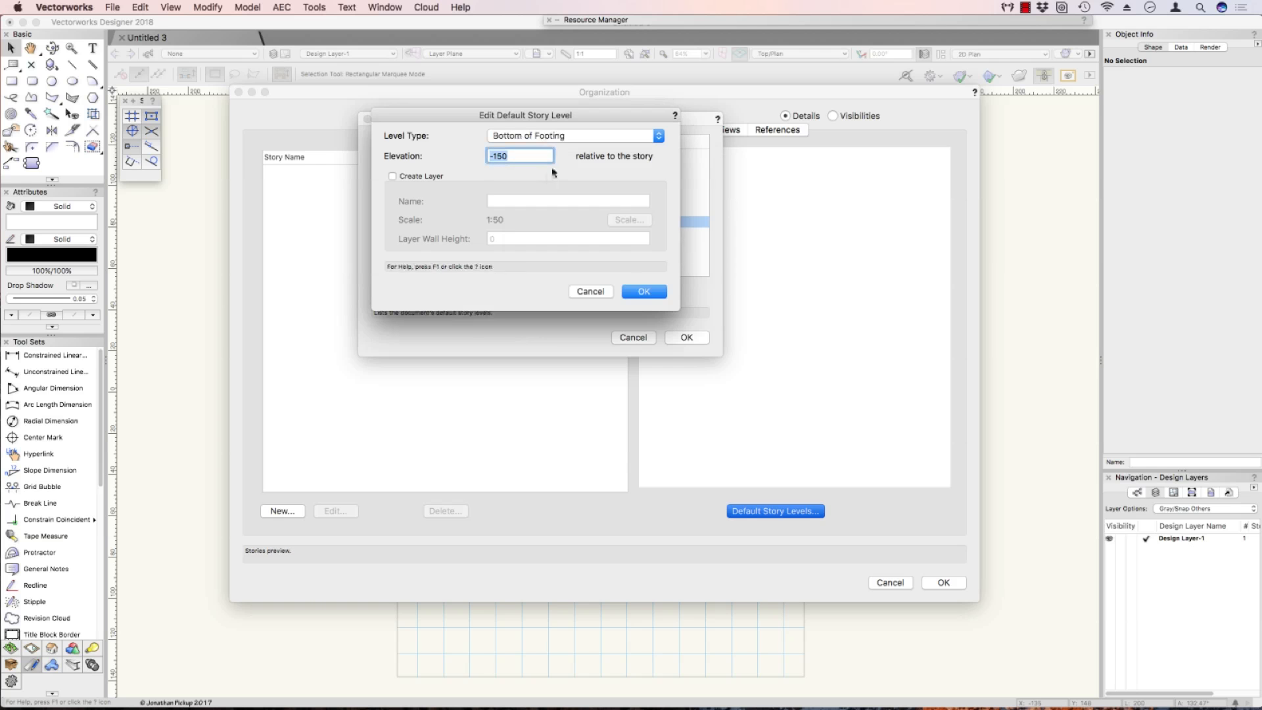
pyautogui.write('-900')
pyautogui.press('Return')
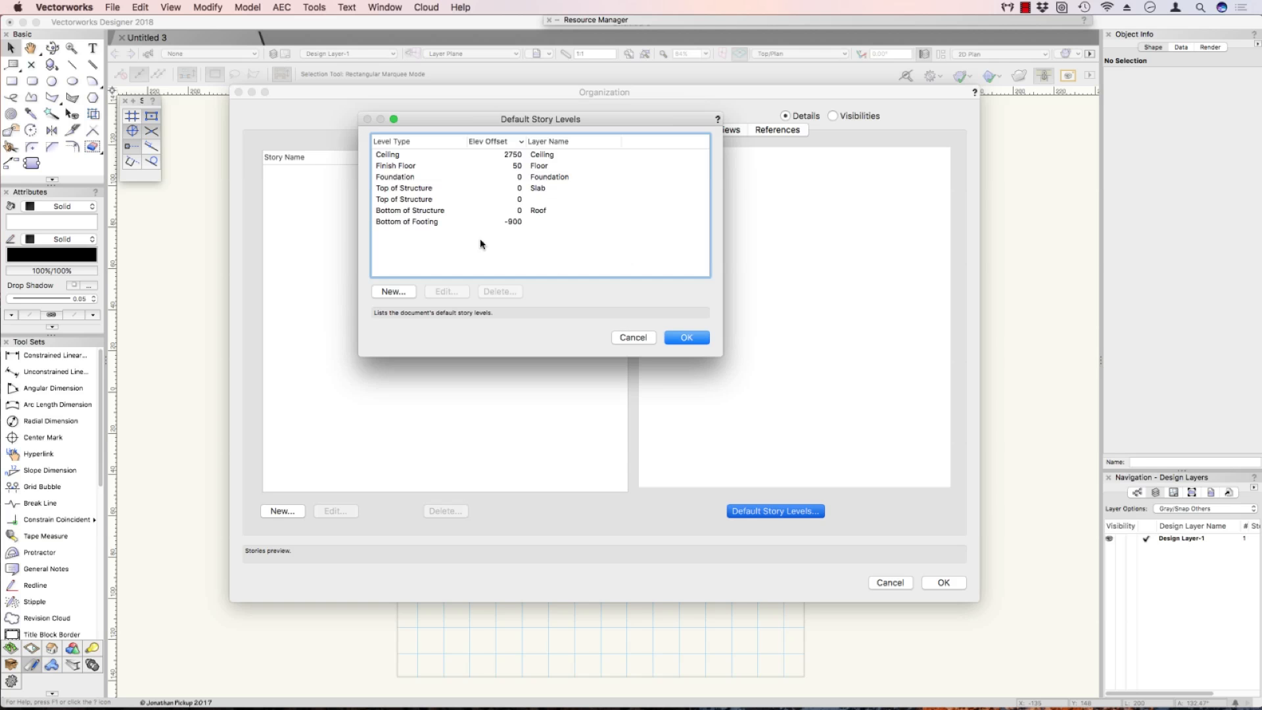
# Assign a new level type named Roof to the Bottom of Structure level that creates the Roof layer.
pyautogui.click(441, 213)
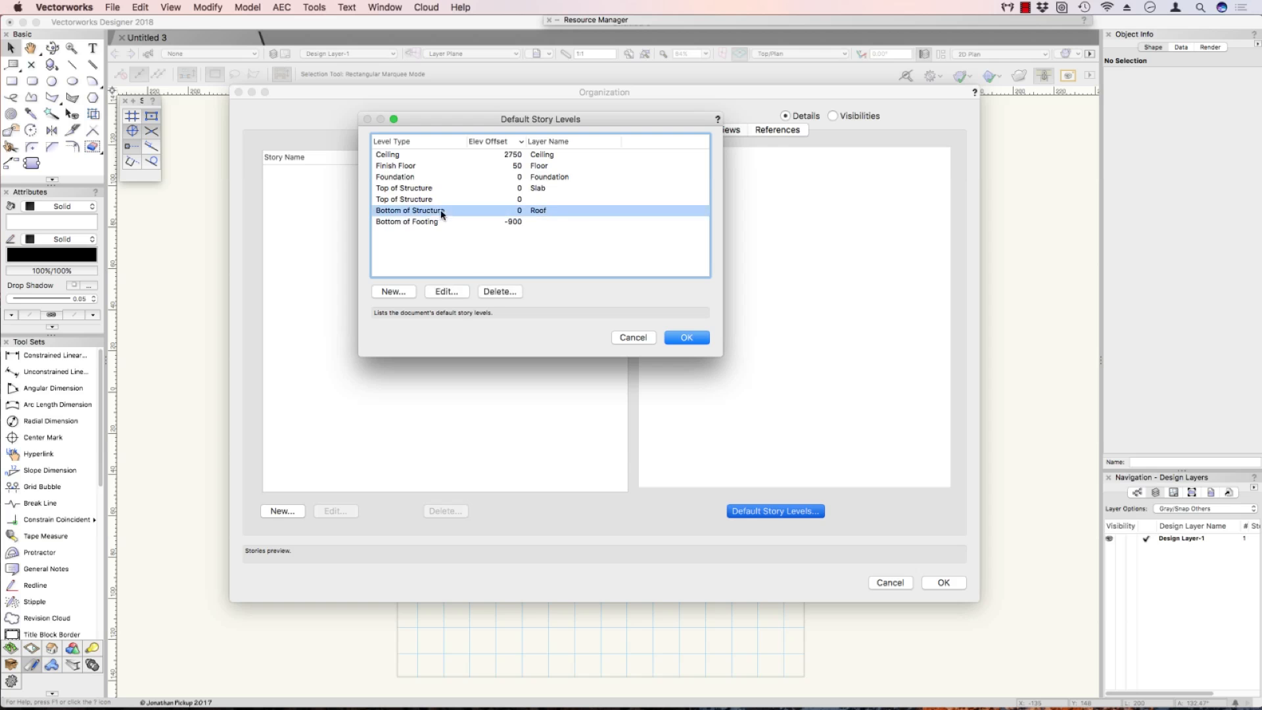
pyautogui.click(443, 291)
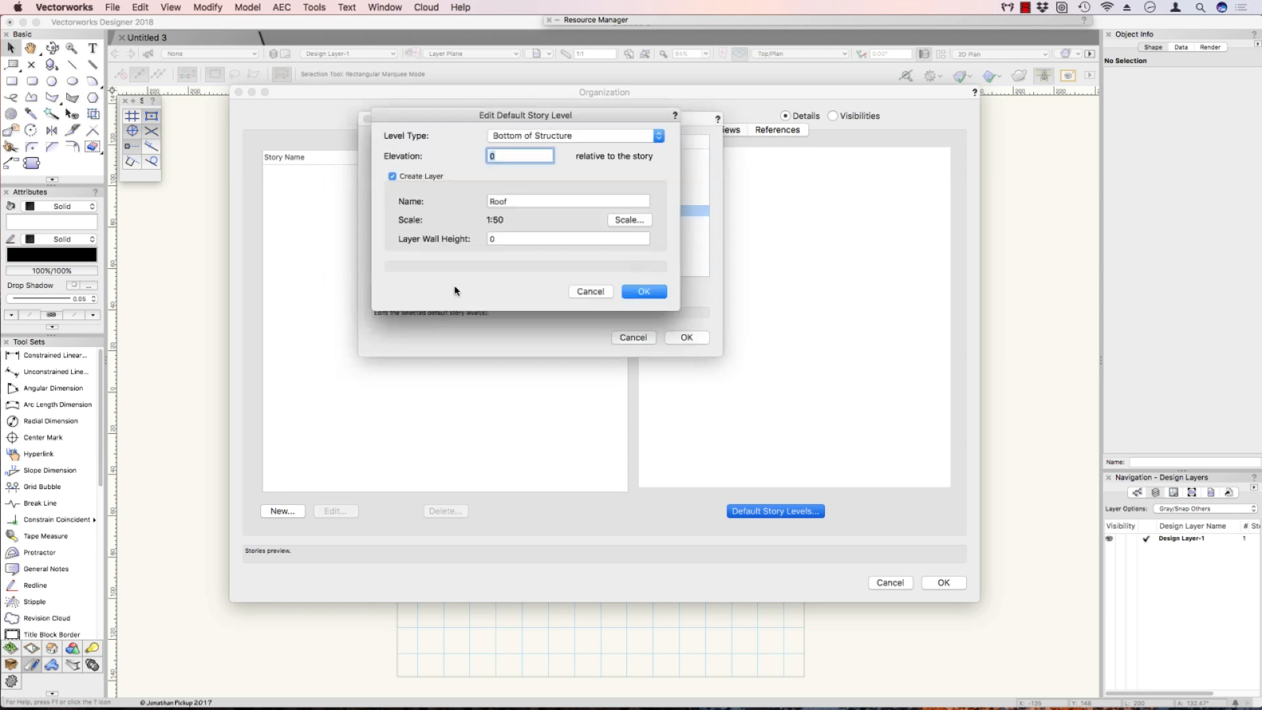
pyautogui.click(527, 131)
pyautogui.click(525, 106)
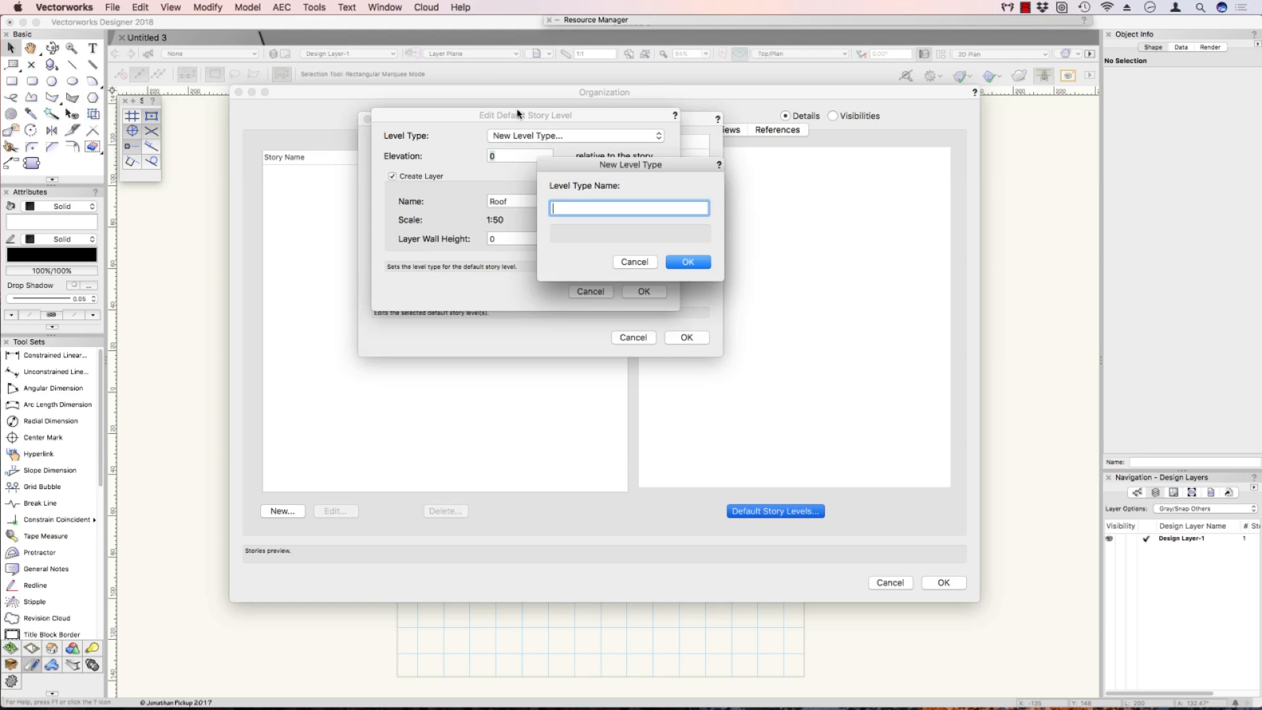
pyautogui.write('Roof')
pyautogui.press('Return')
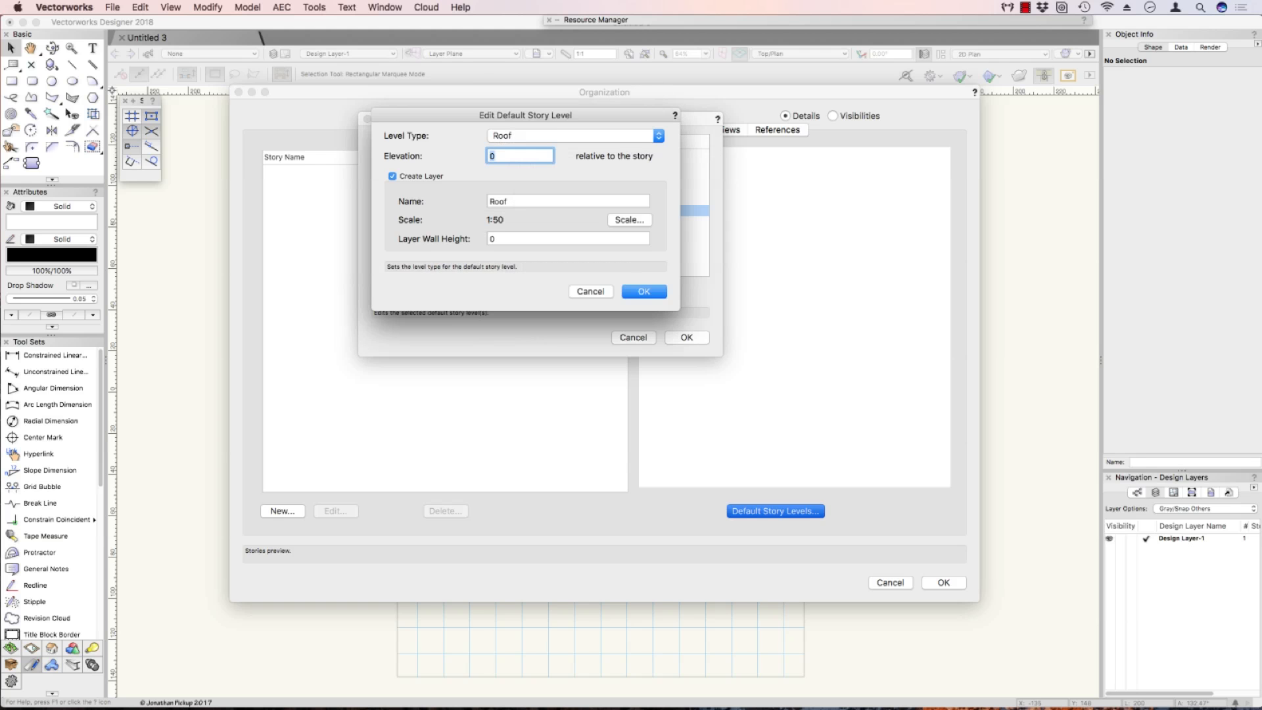
pyautogui.press('Return')
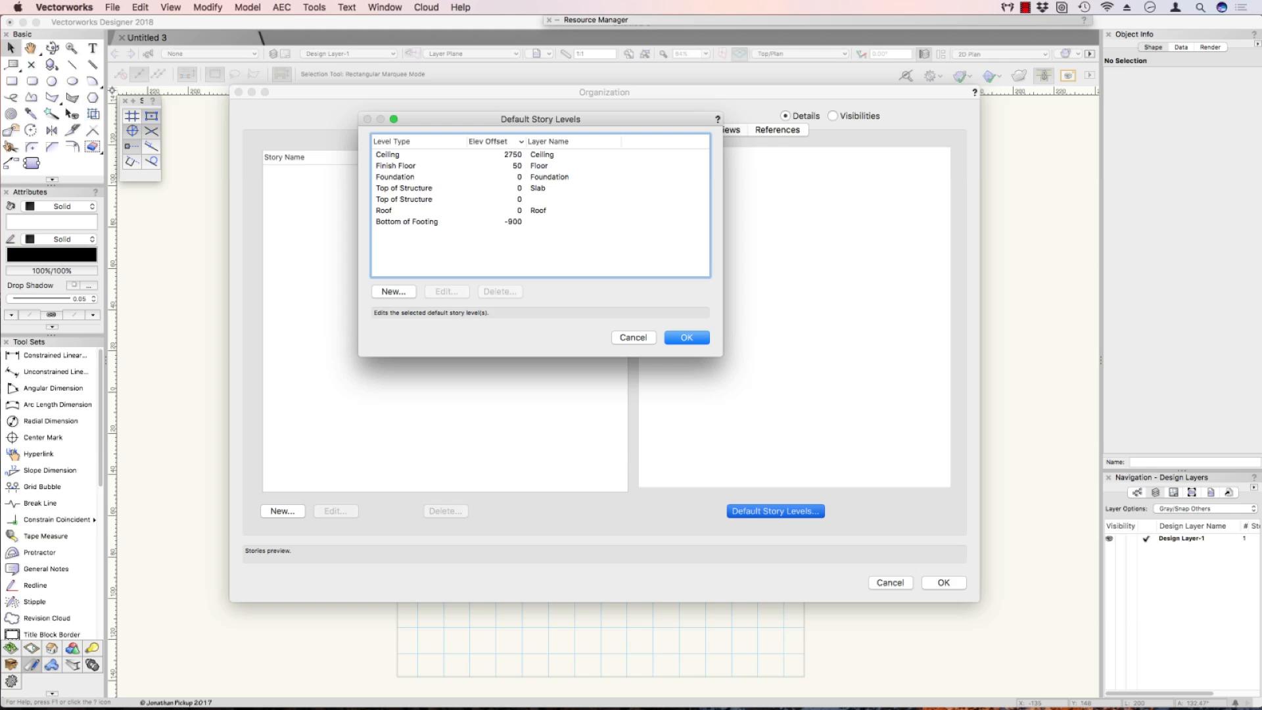
# Give the Top of Structure level without a layer a new level type, Top of Footing, at elevation -600.
pyautogui.click(433, 200)
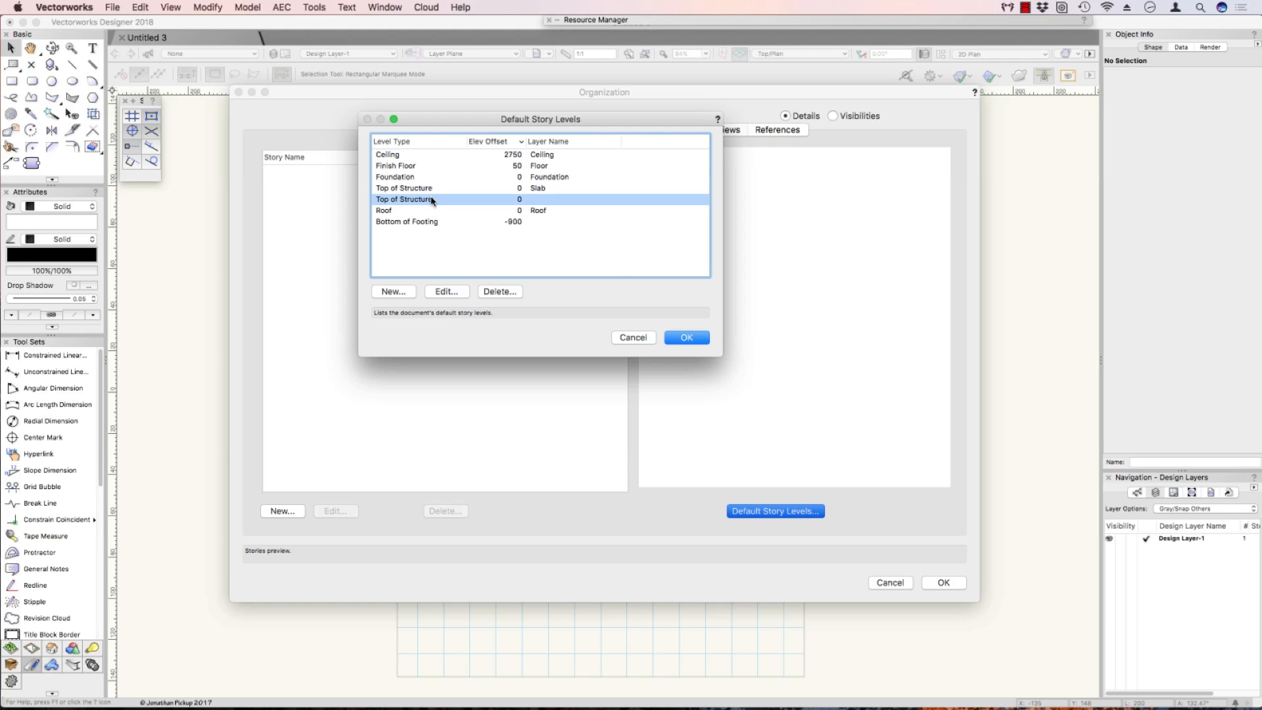
pyautogui.click(445, 290)
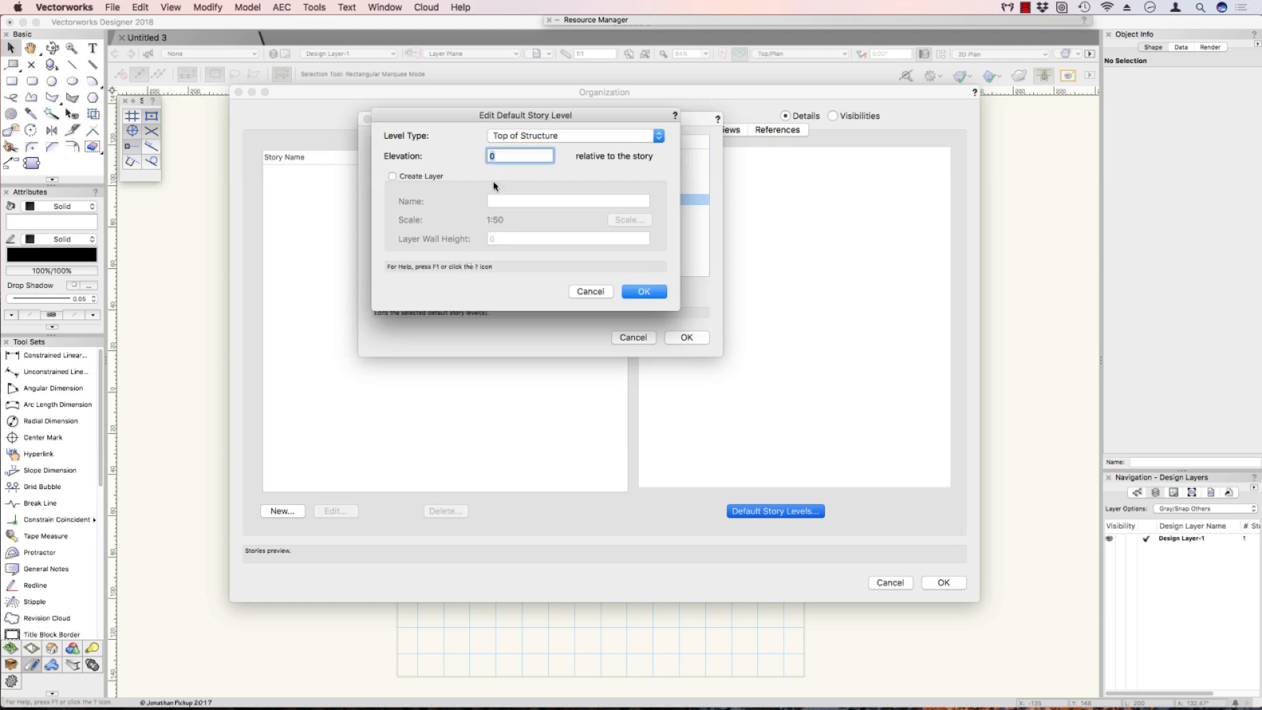
pyautogui.click(526, 135)
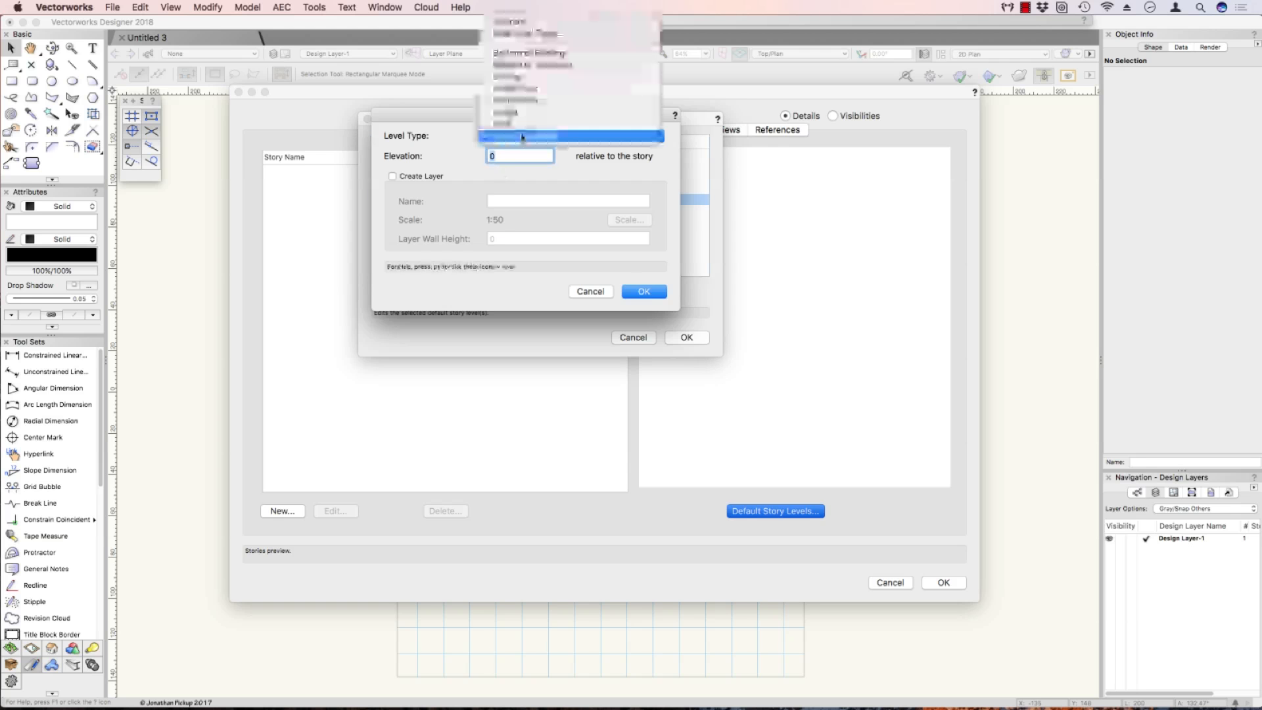
pyautogui.click(529, 34)
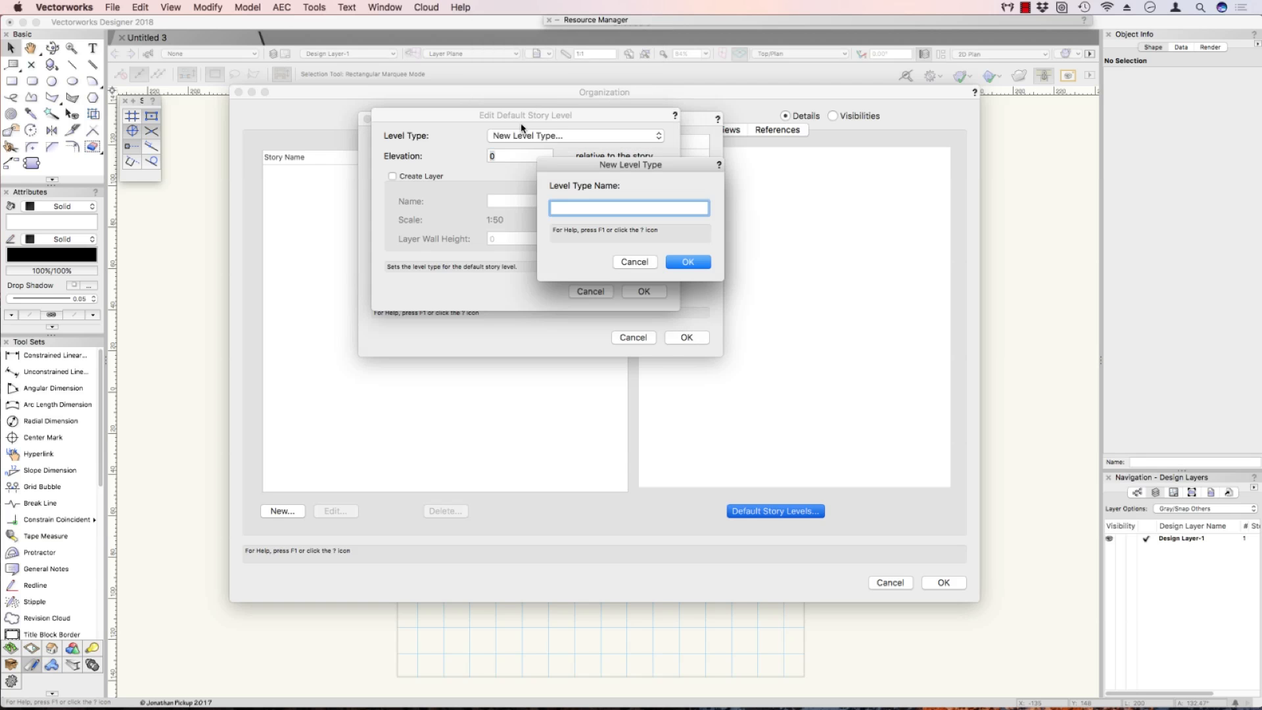
pyautogui.write('Top of Footing')
pyautogui.press('Return')
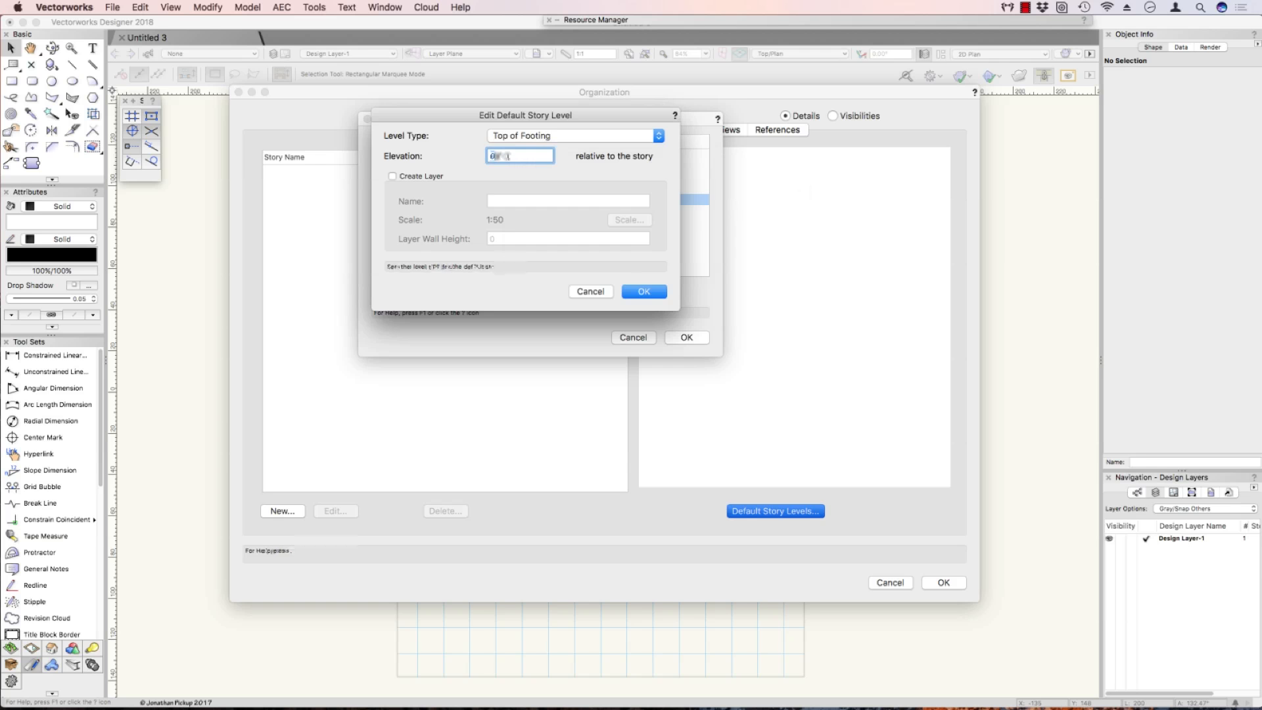
pyautogui.write('-600')
pyautogui.click(635, 291)
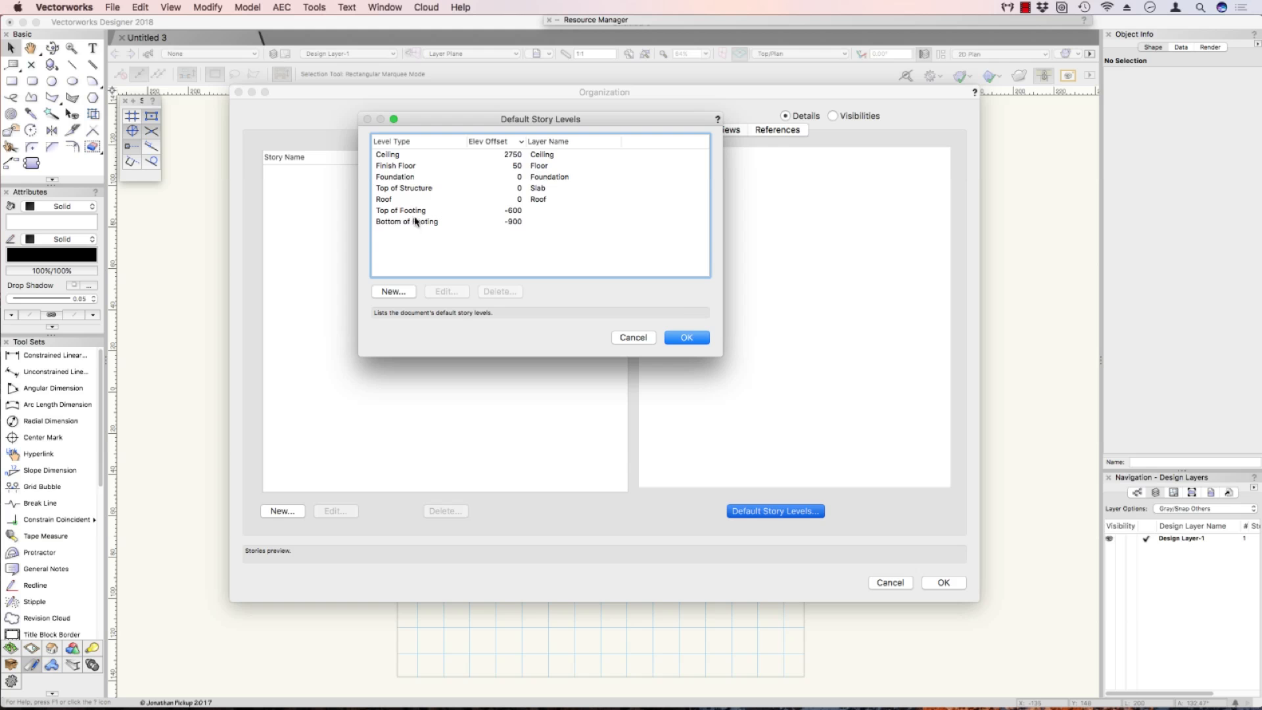
# Assign a new level type named Slab to the Top of Structure default story level.
pyautogui.click(398, 201)
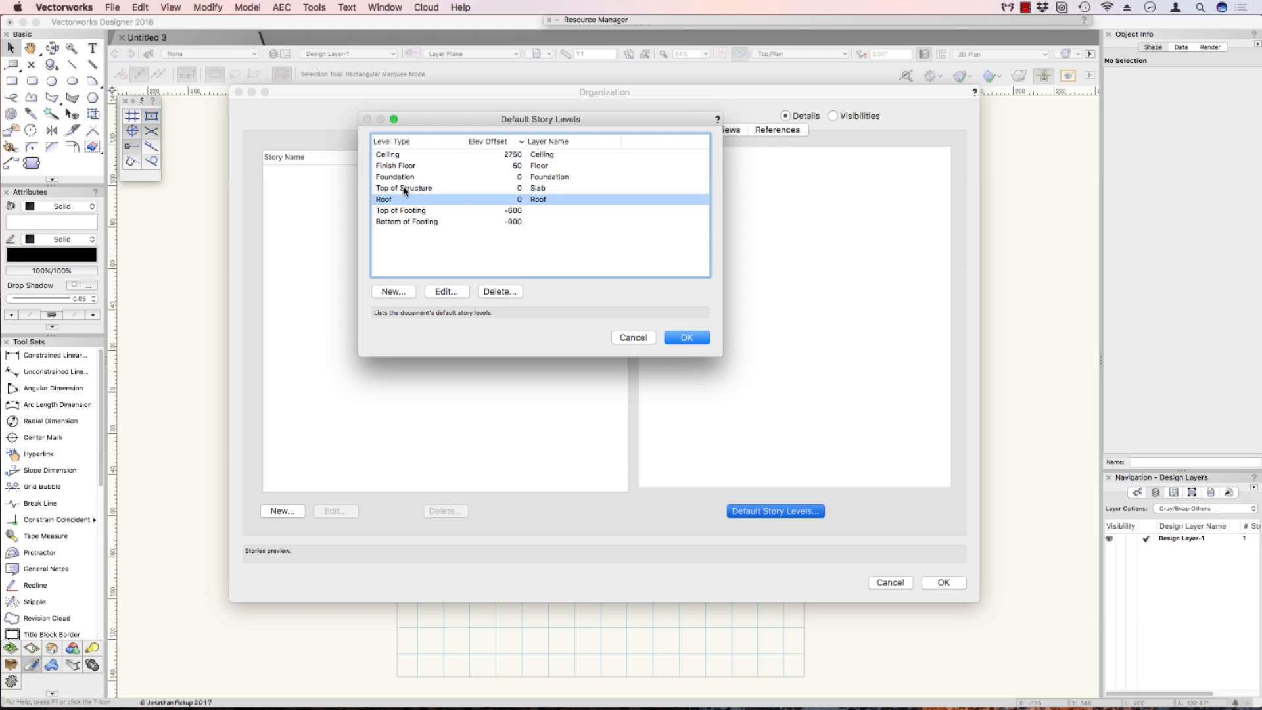
pyautogui.doubleClick(405, 189)
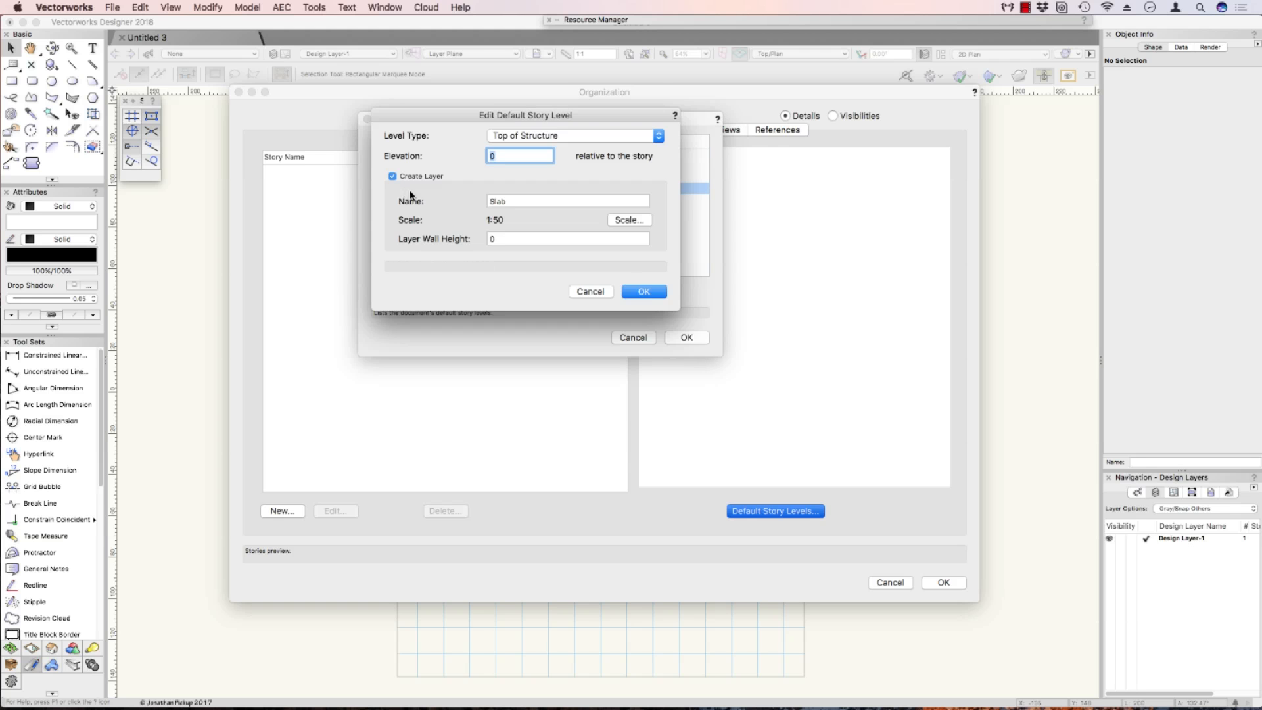
pyautogui.click(549, 136)
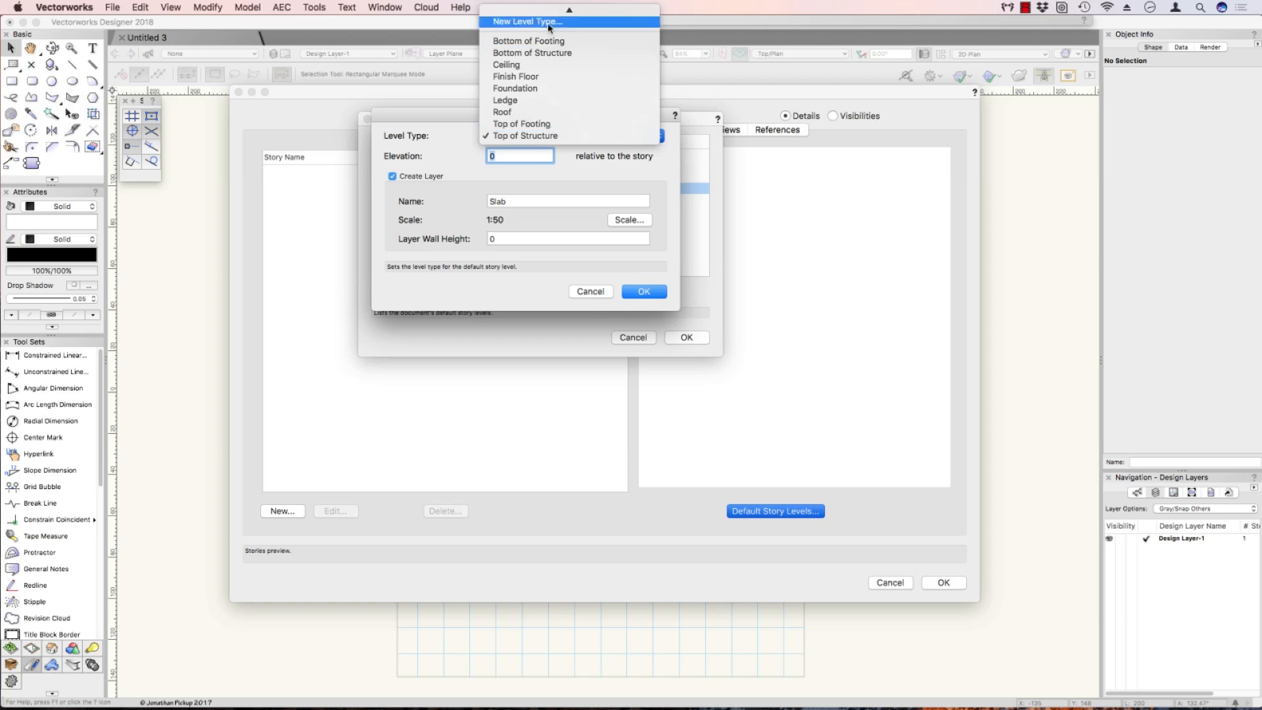
pyautogui.click(528, 109)
pyautogui.write('S')
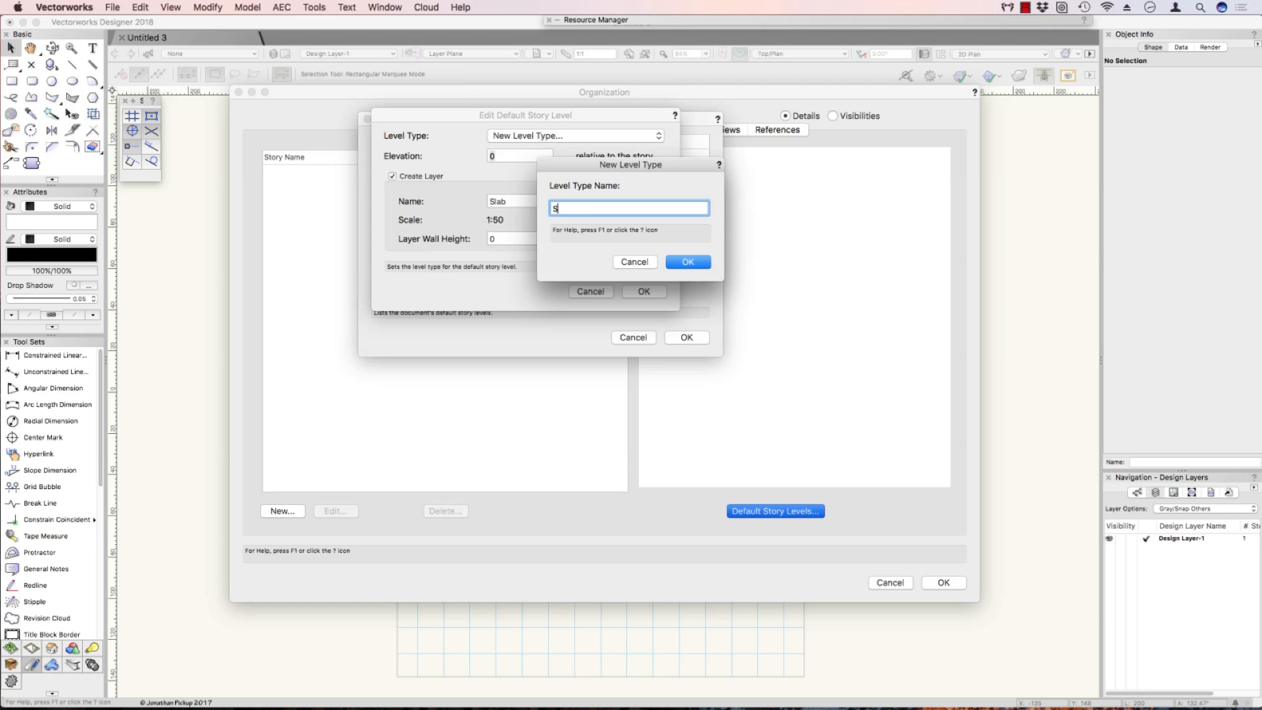
pyautogui.write('lab')
pyautogui.press('Return')
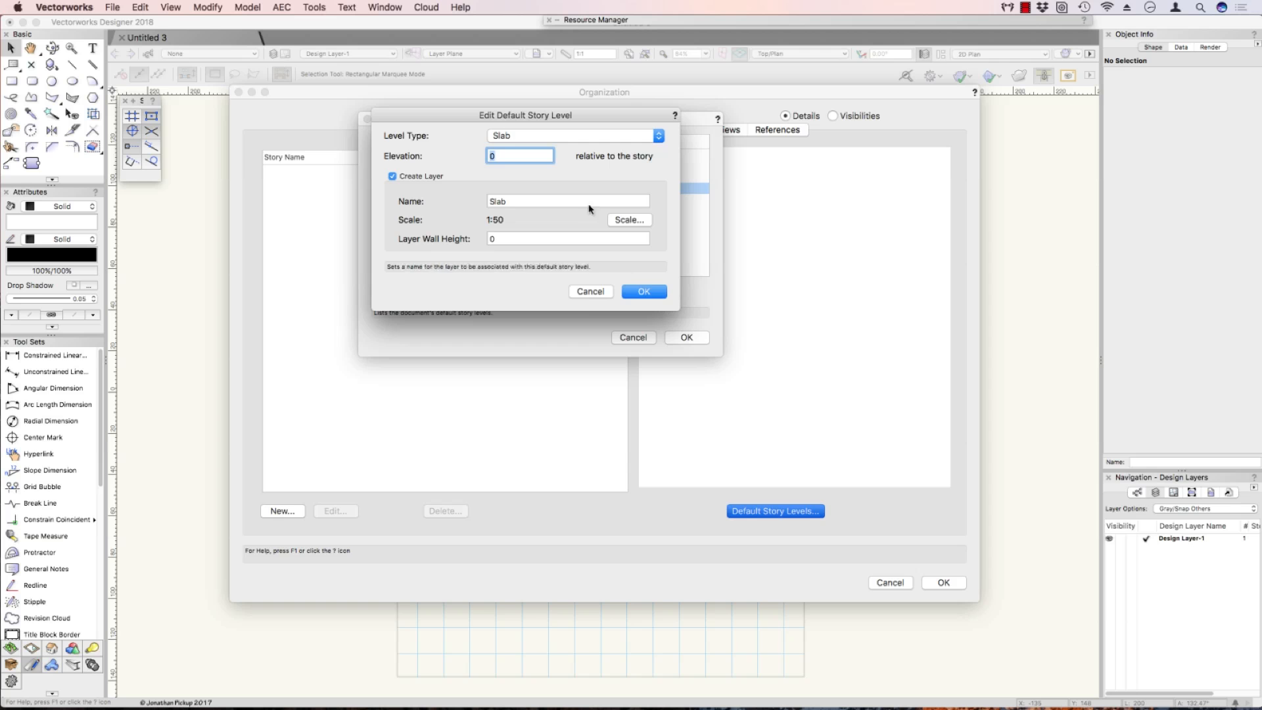
# Set the layer scale of the Slab level to 1:100.
pyautogui.click(628, 220)
pyautogui.click(719, 229)
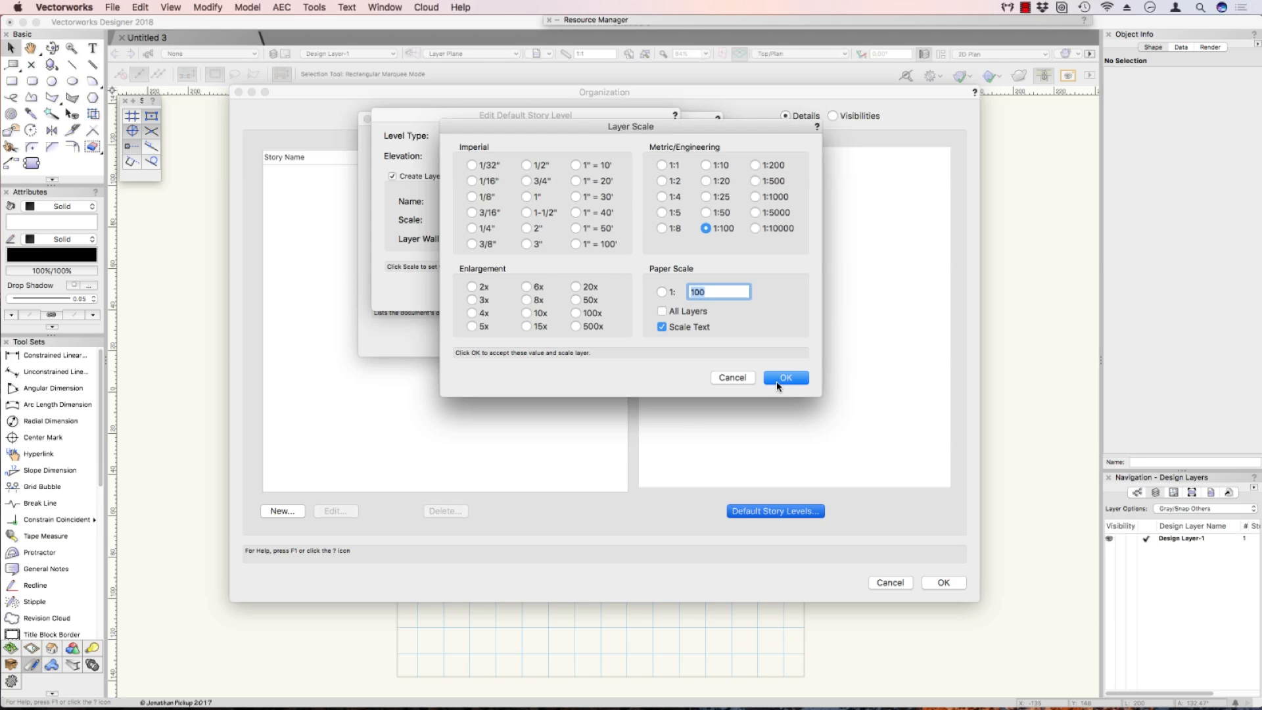
pyautogui.click(786, 378)
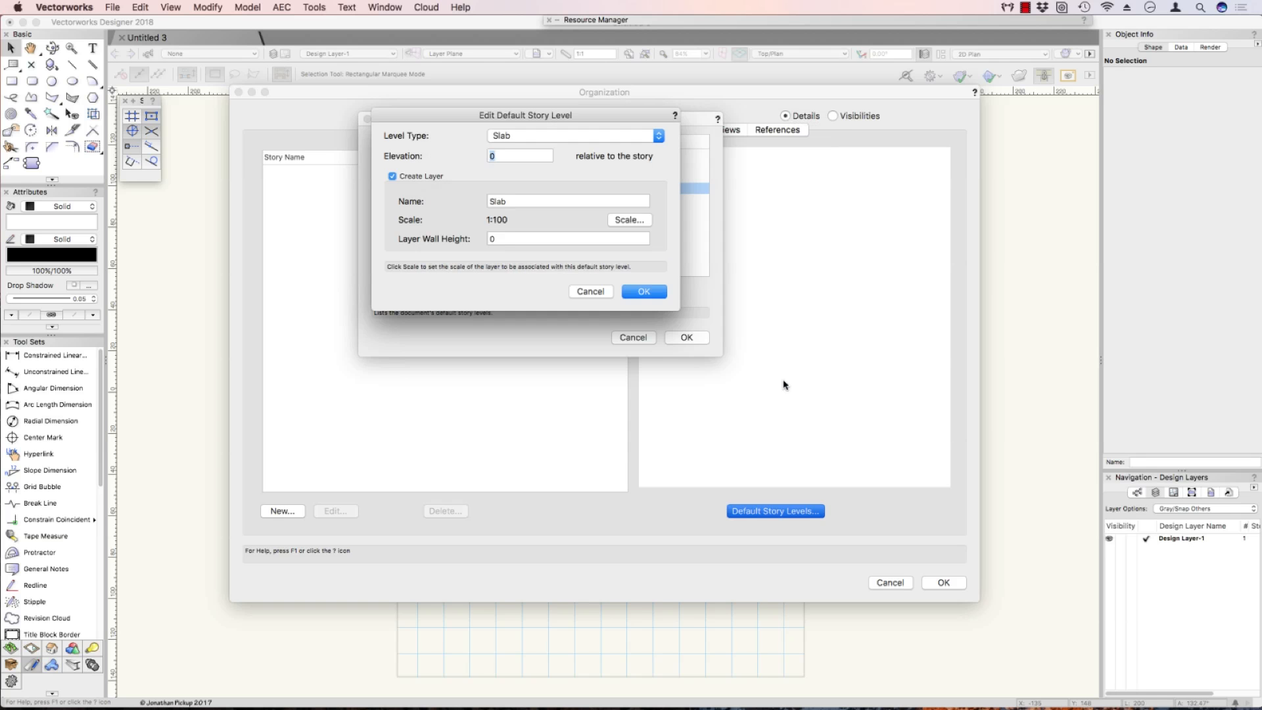
pyautogui.click(644, 291)
# Set the layer scale of the Roof default story level to 1:100.
pyautogui.doubleClick(533, 199)
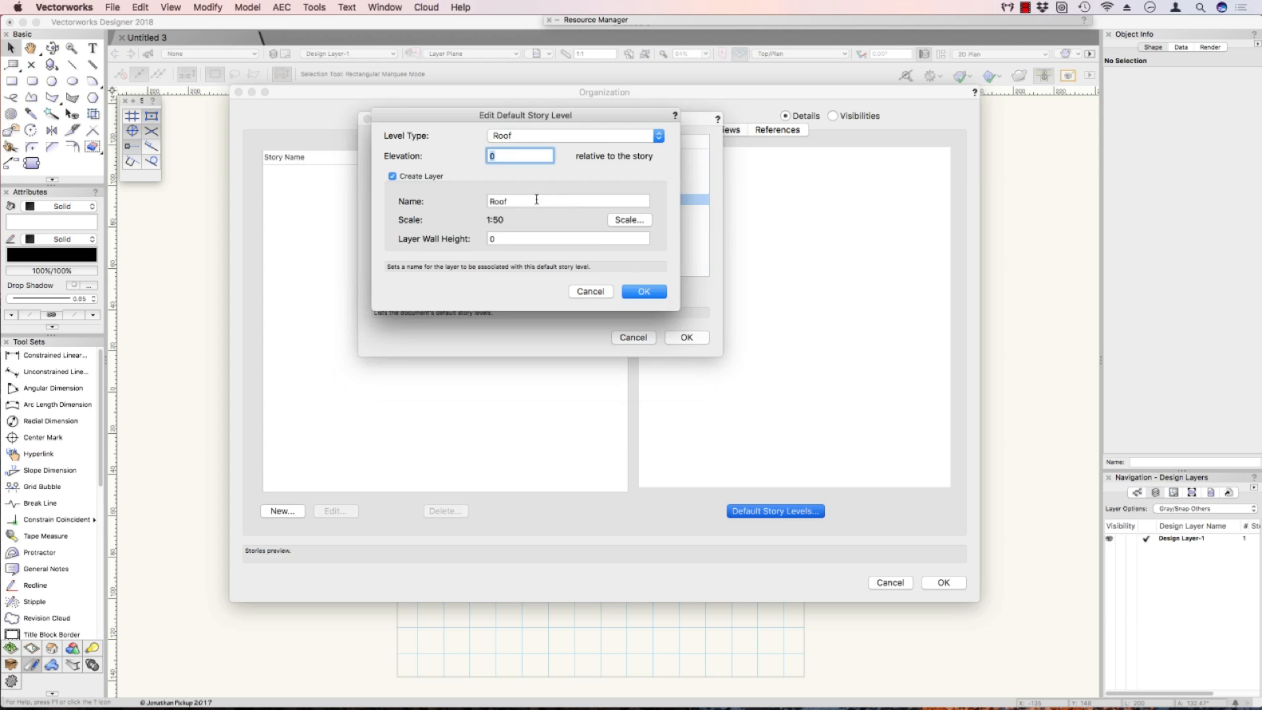
pyautogui.click(627, 228)
pyautogui.click(706, 228)
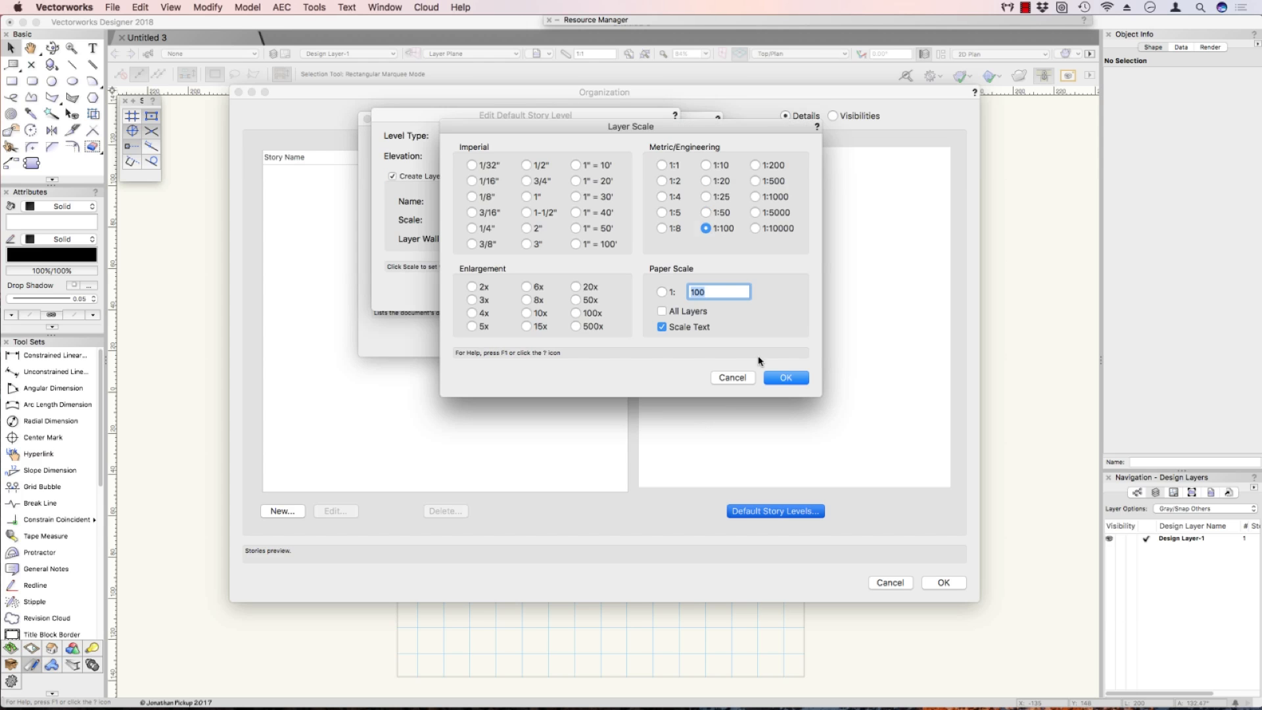
pyautogui.click(785, 377)
pyautogui.click(644, 291)
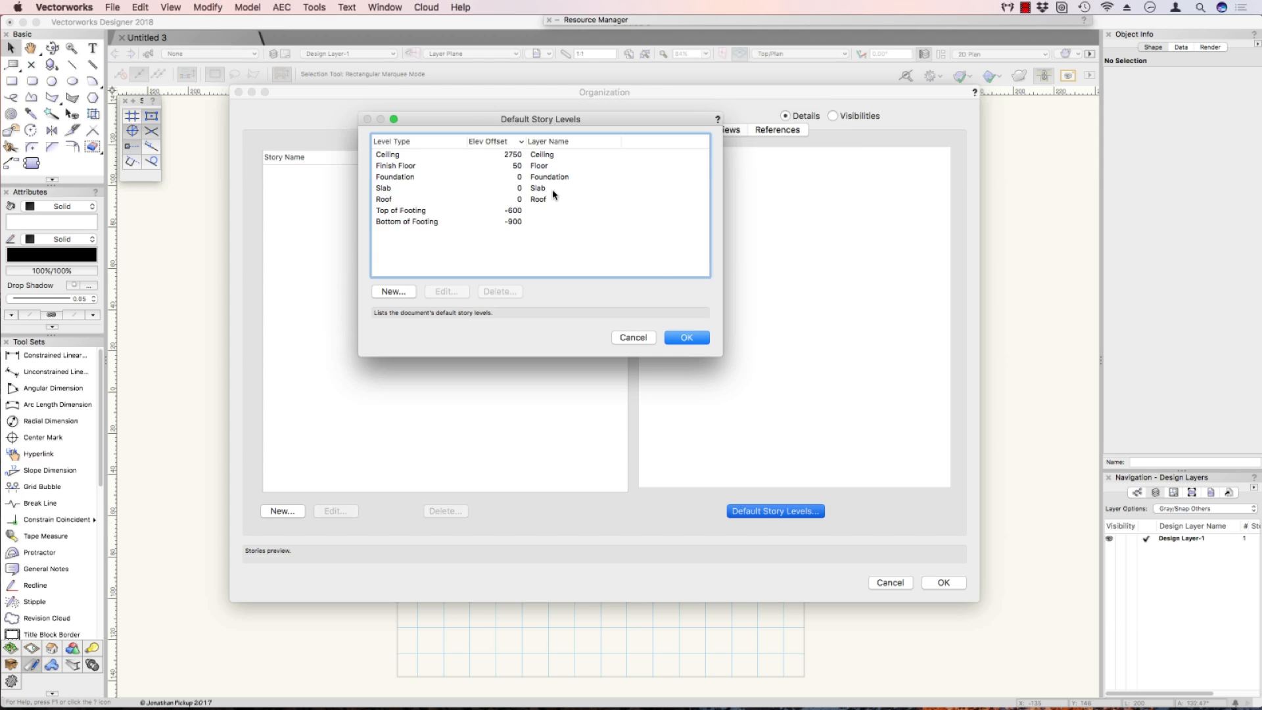
# Check the layer scale settings of the Slab and Foundation default story levels.
pyautogui.doubleClick(542, 190)
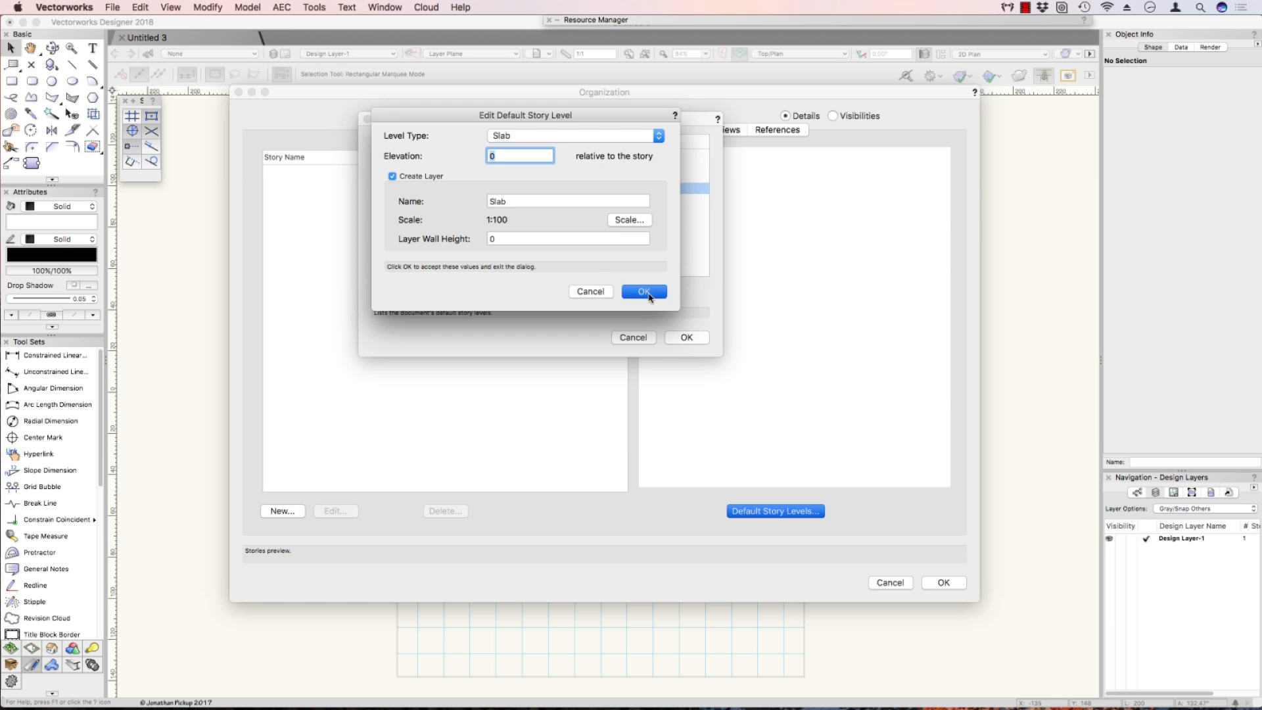
pyautogui.click(644, 291)
pyautogui.doubleClick(542, 178)
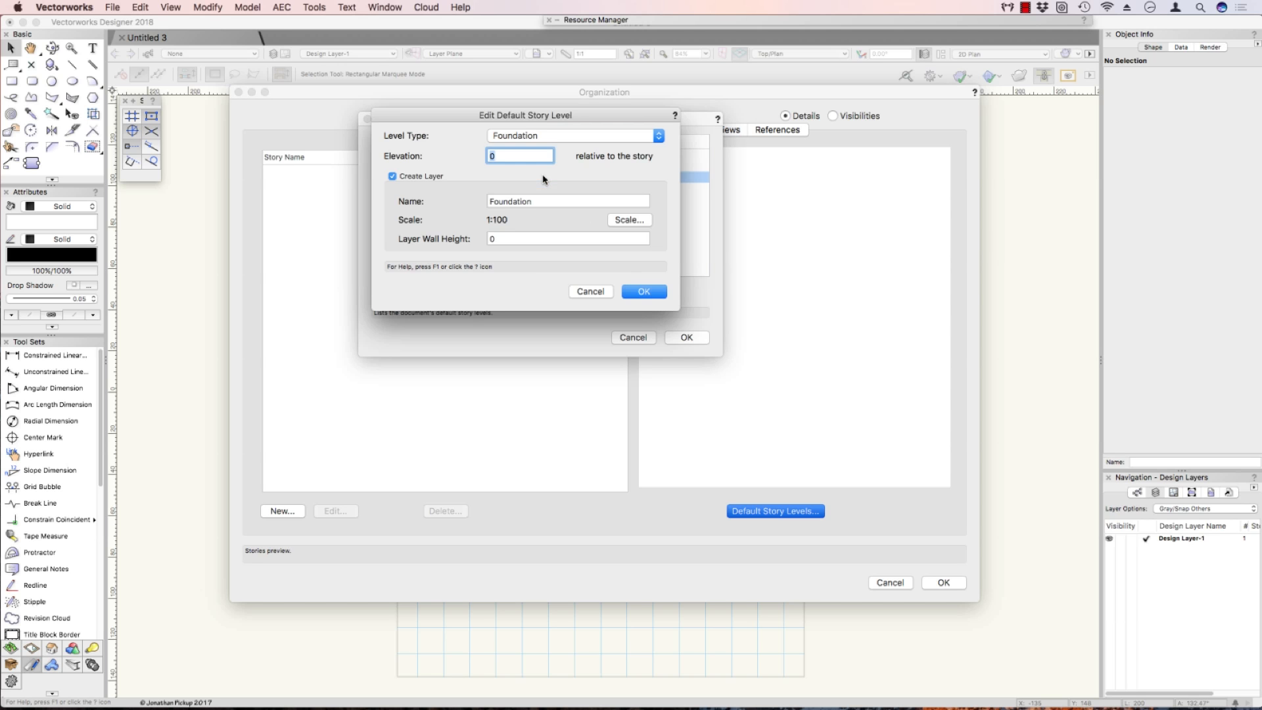
pyautogui.click(643, 291)
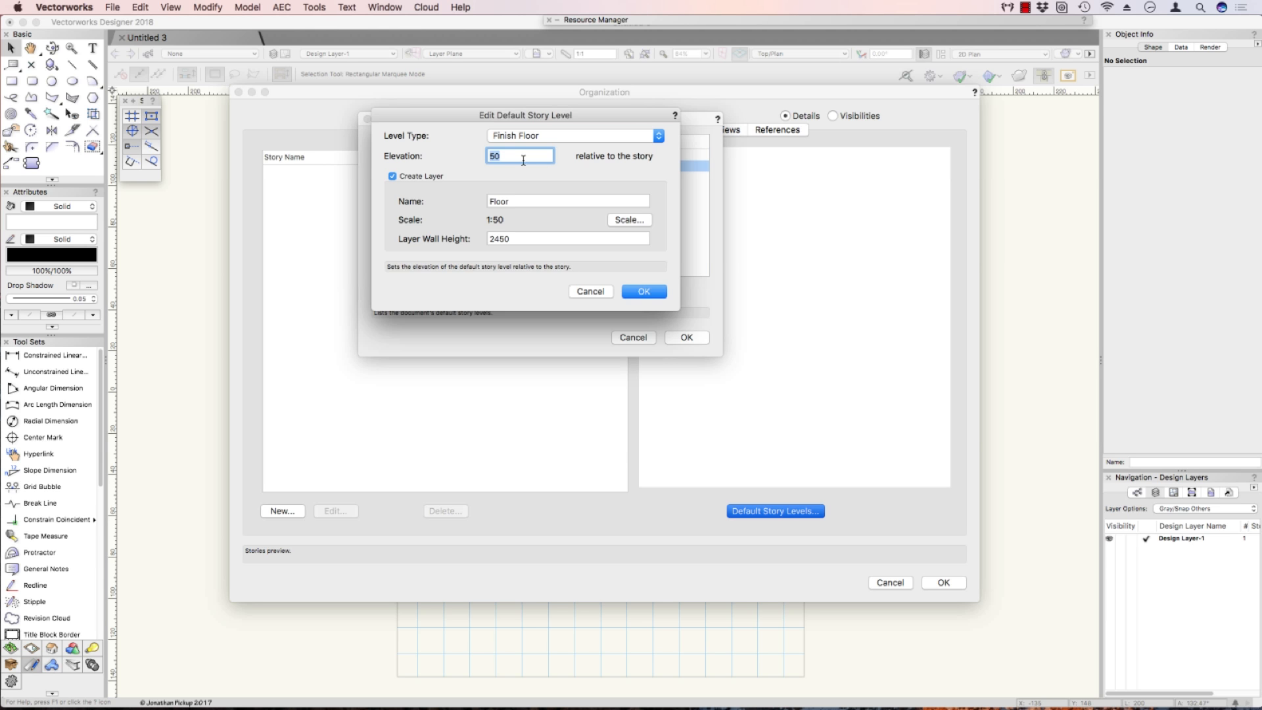
# Set the Finish Floor level's elevation to 0 and its layer scale to 1:100.
pyautogui.write('0')
pyautogui.press('Tab')
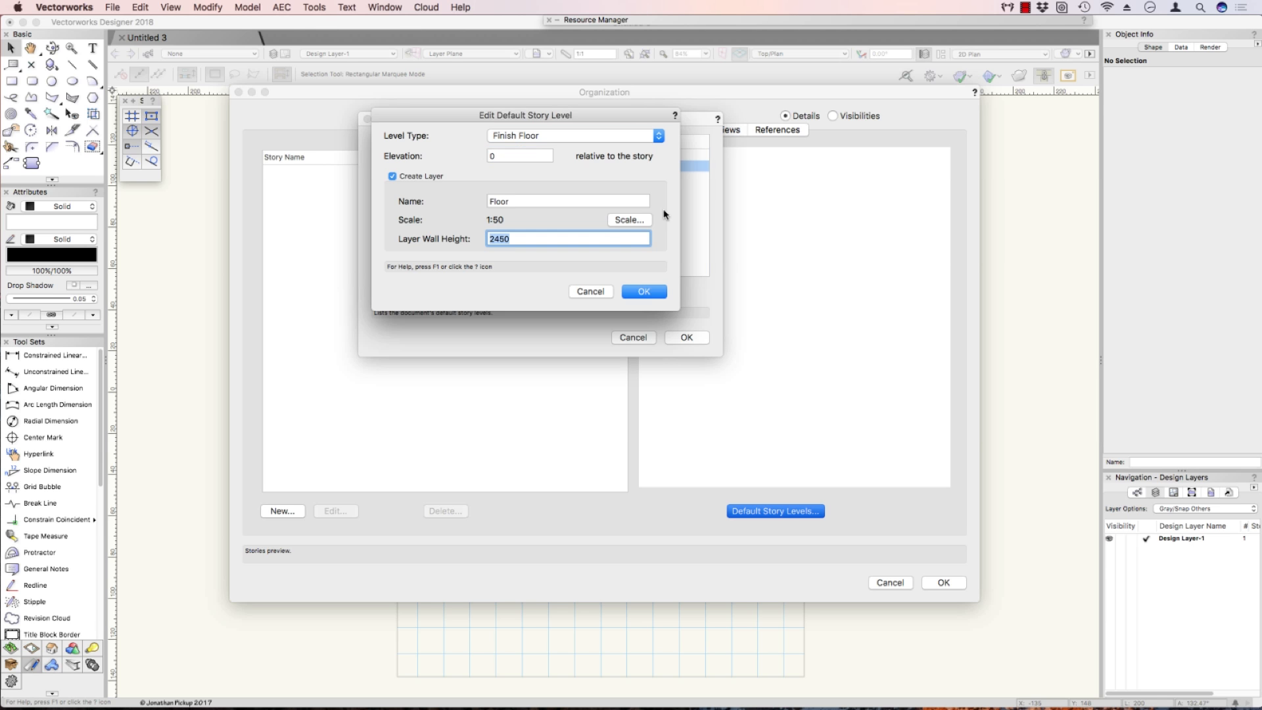
pyautogui.click(618, 220)
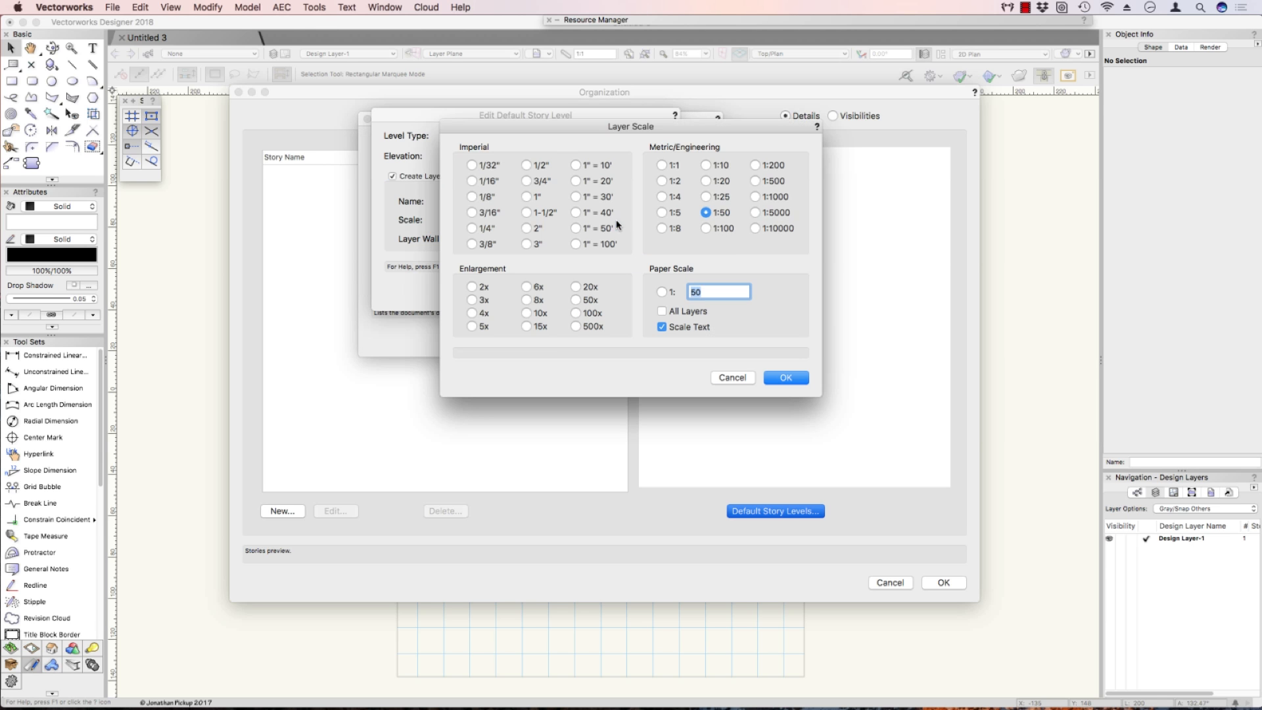
pyautogui.click(781, 377)
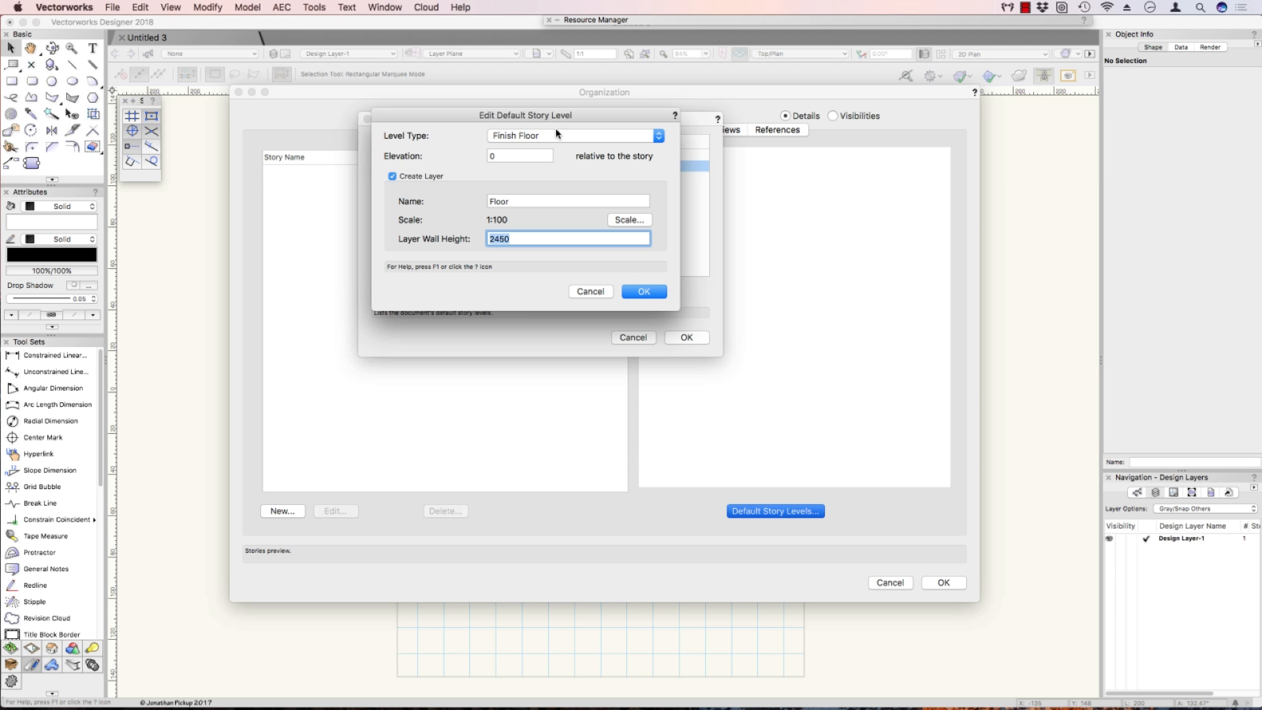
pyautogui.click(645, 292)
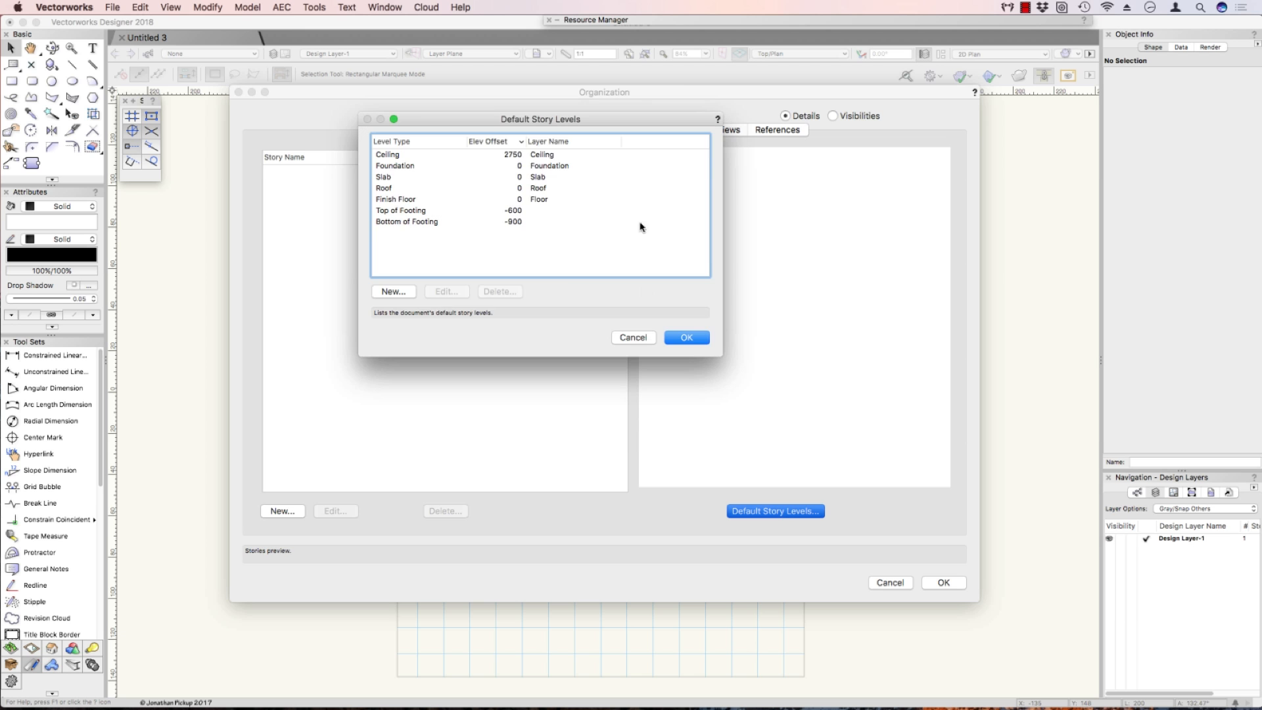
# Set the layer scale of the Ceiling default story level to 1:100.
pyautogui.doubleClick(542, 156)
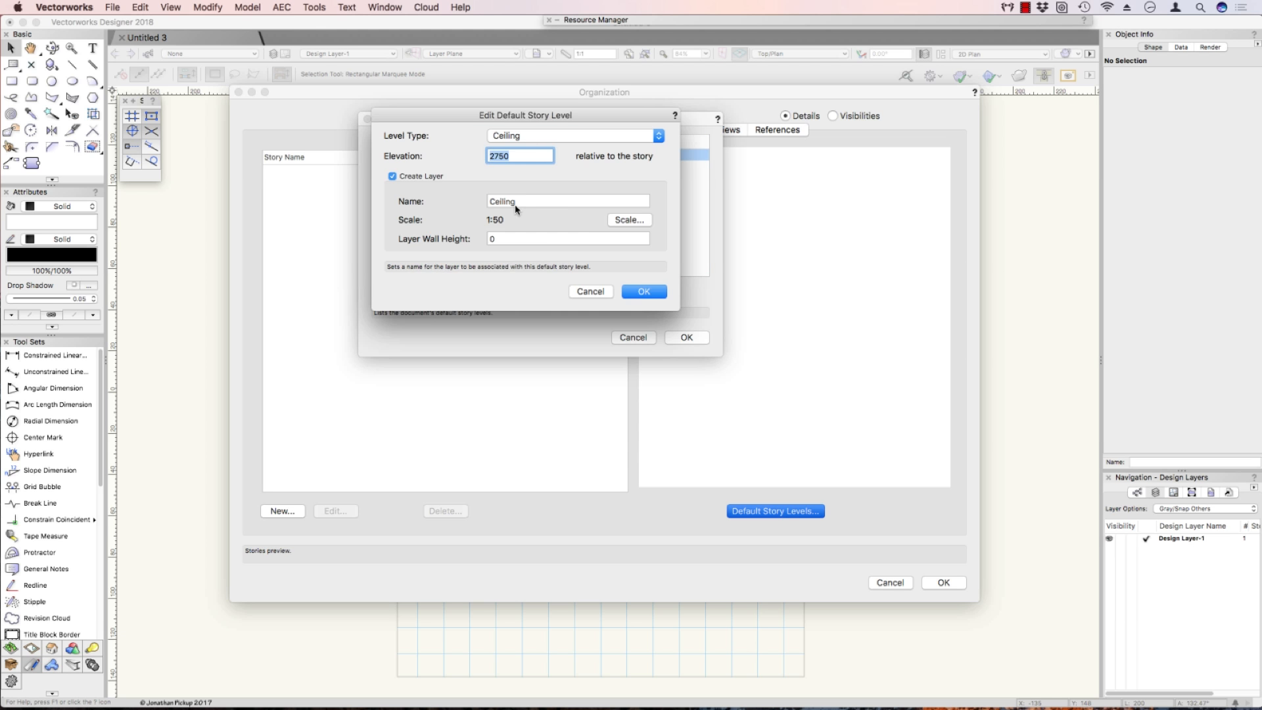
pyautogui.click(629, 219)
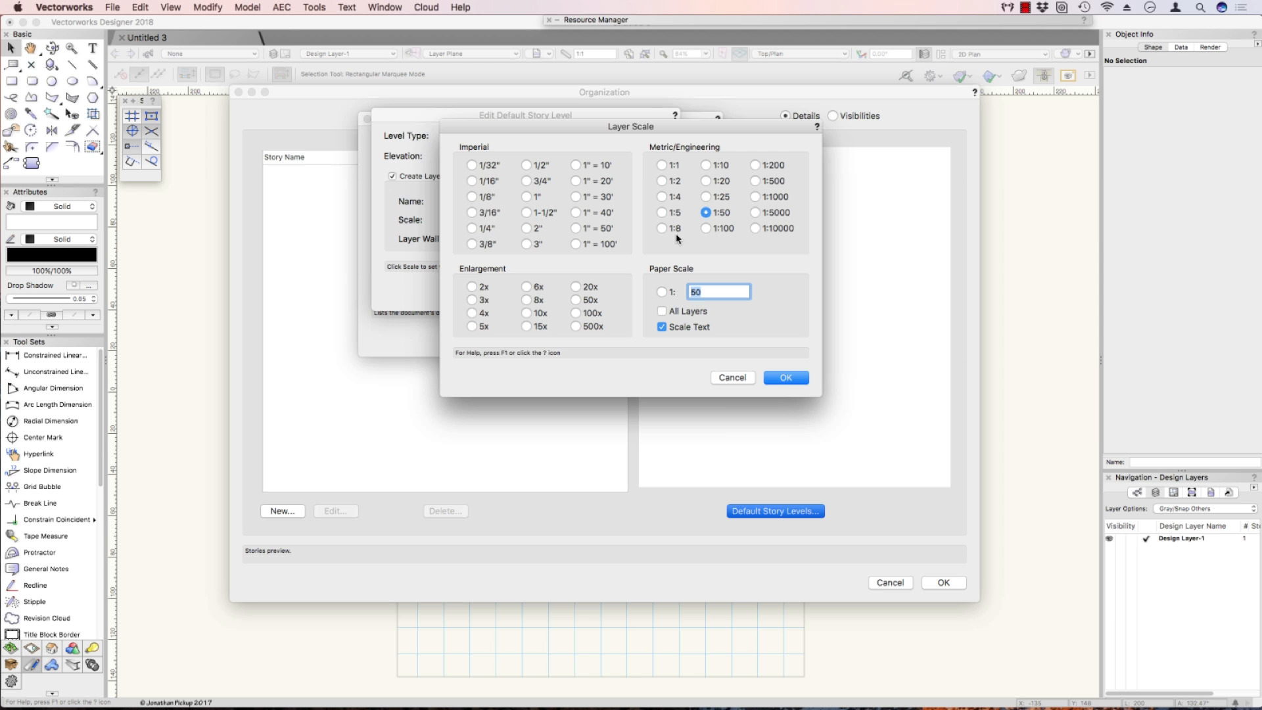
pyautogui.click(717, 229)
pyautogui.click(796, 378)
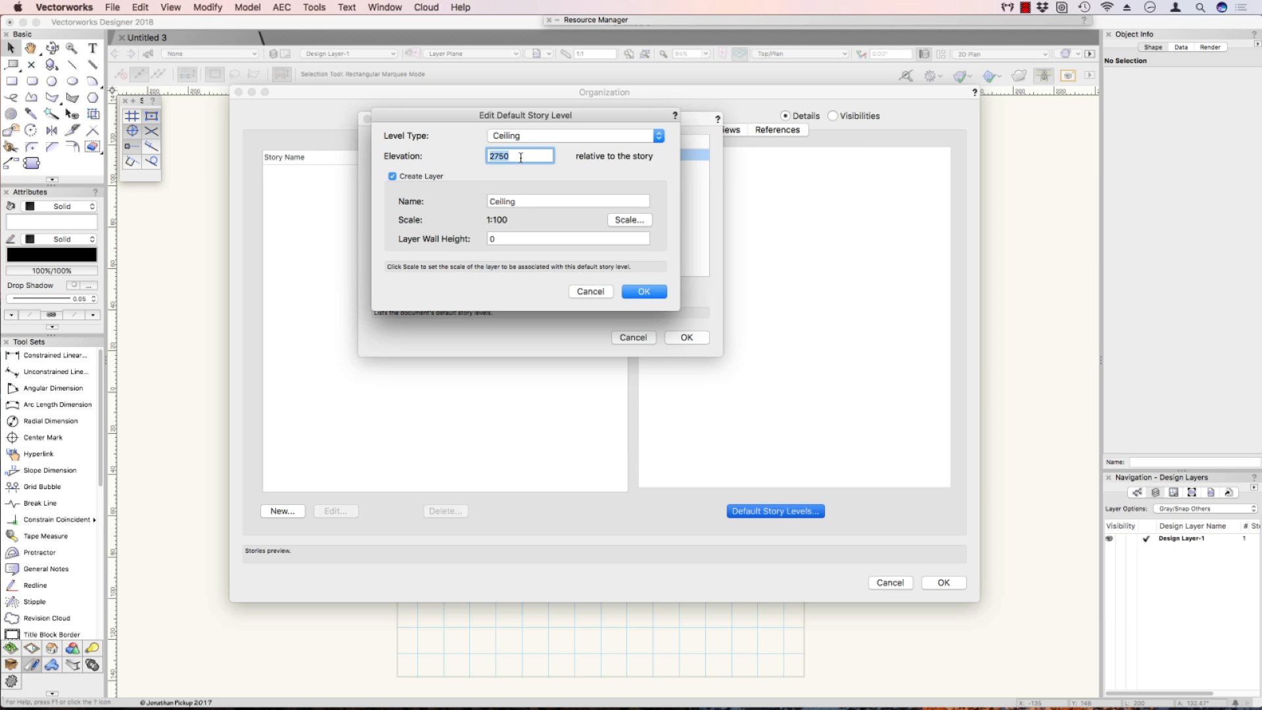
pyautogui.click(643, 293)
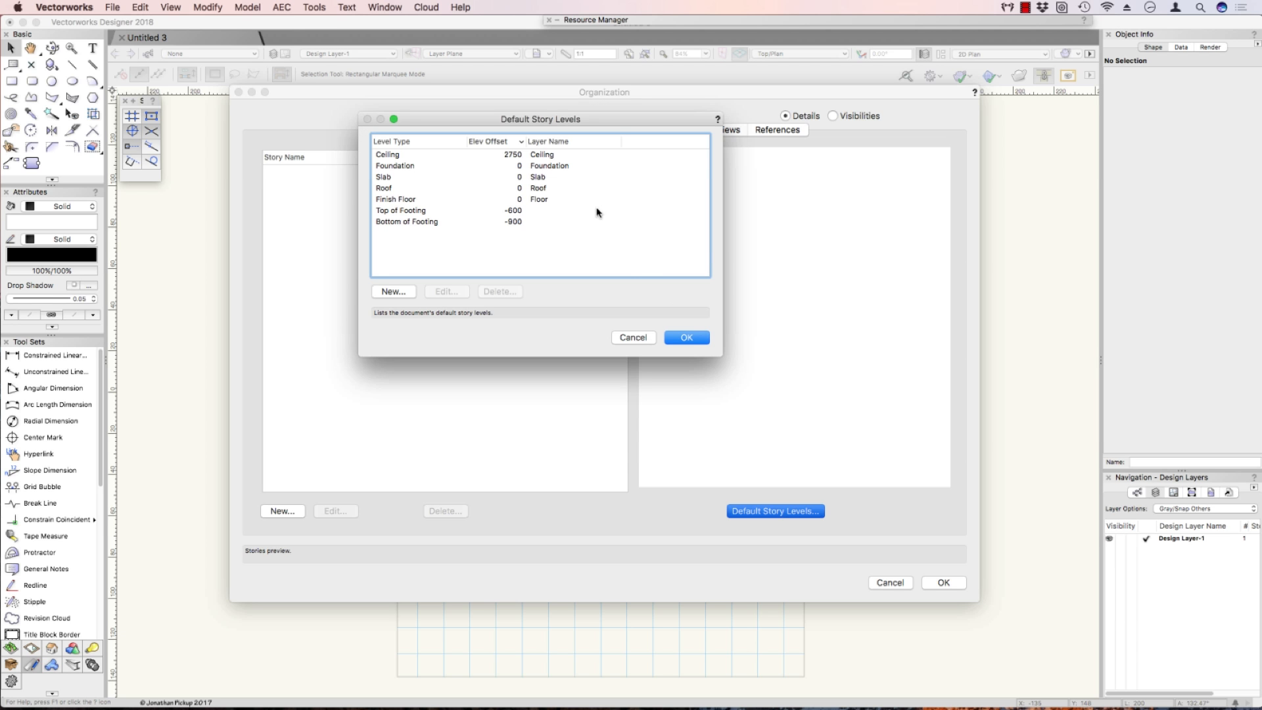
# Add a default story level with a new level type, Bottom of Cladding, at elevation -50 and without a layer.
pyautogui.click(394, 291)
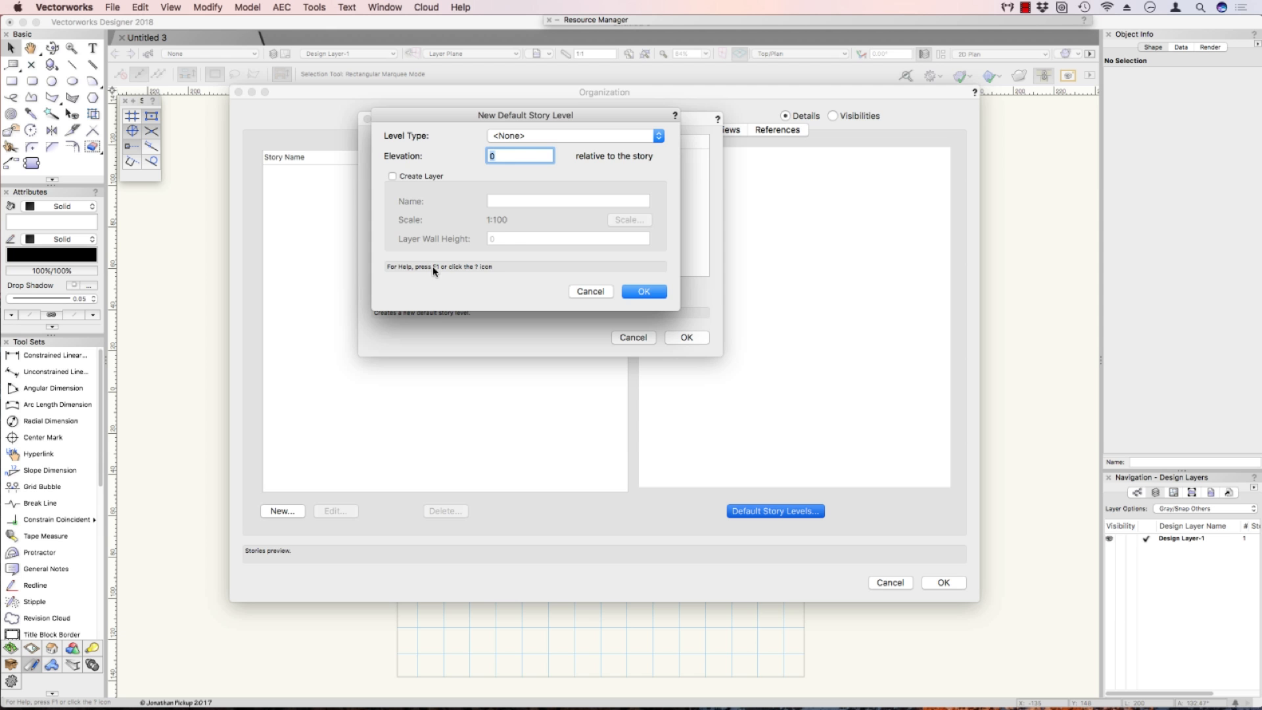
pyautogui.click(516, 136)
pyautogui.click(516, 147)
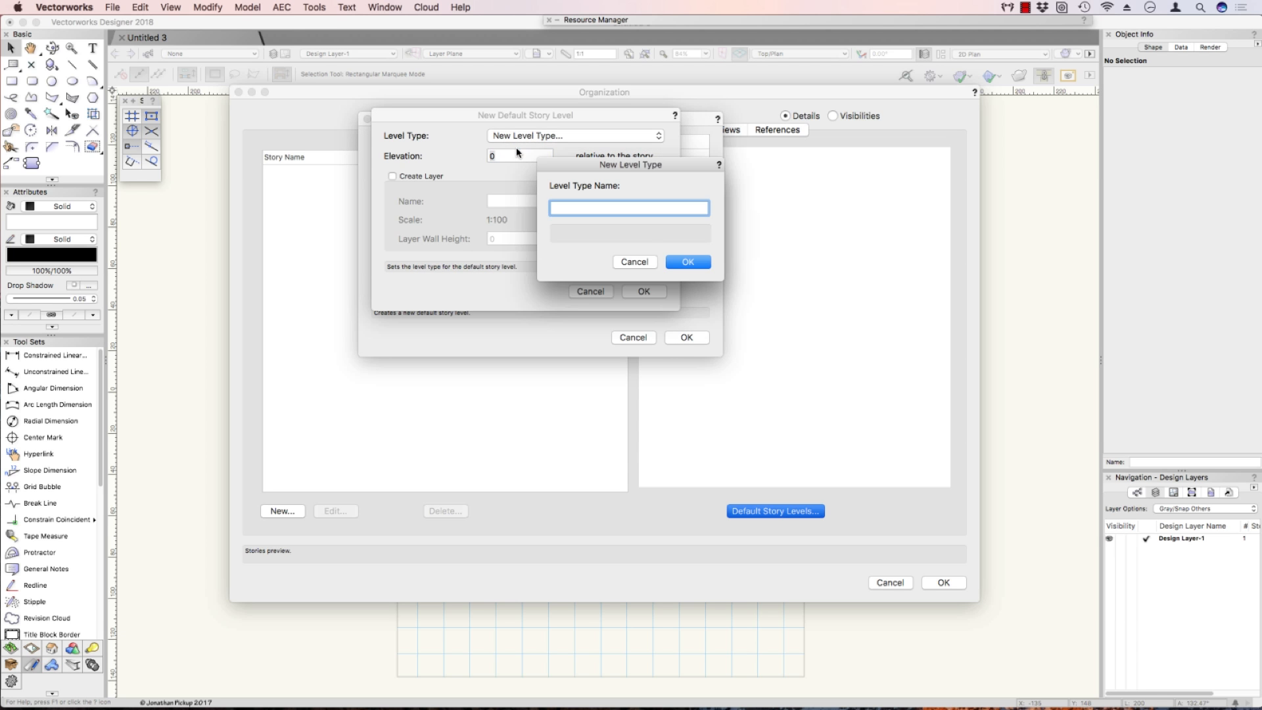
pyautogui.write('Bottom of Cladding')
pyautogui.press('Return')
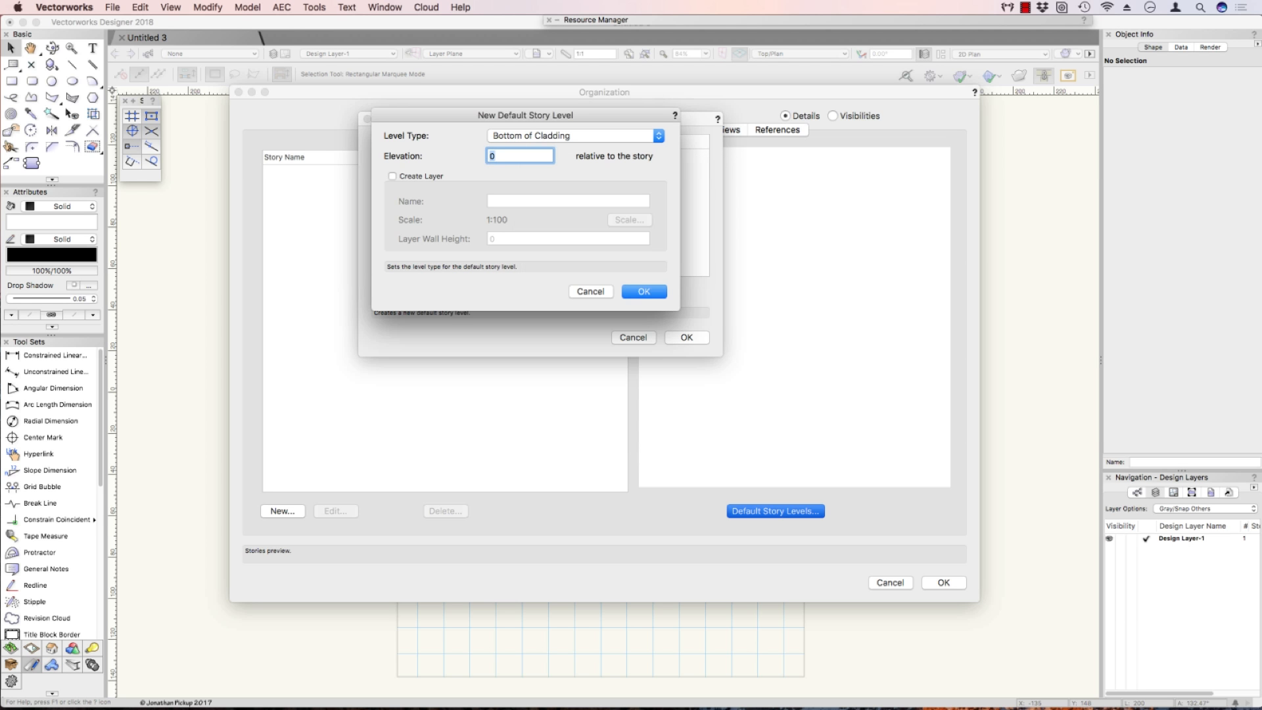
pyautogui.write('-50')
pyautogui.press('Return')
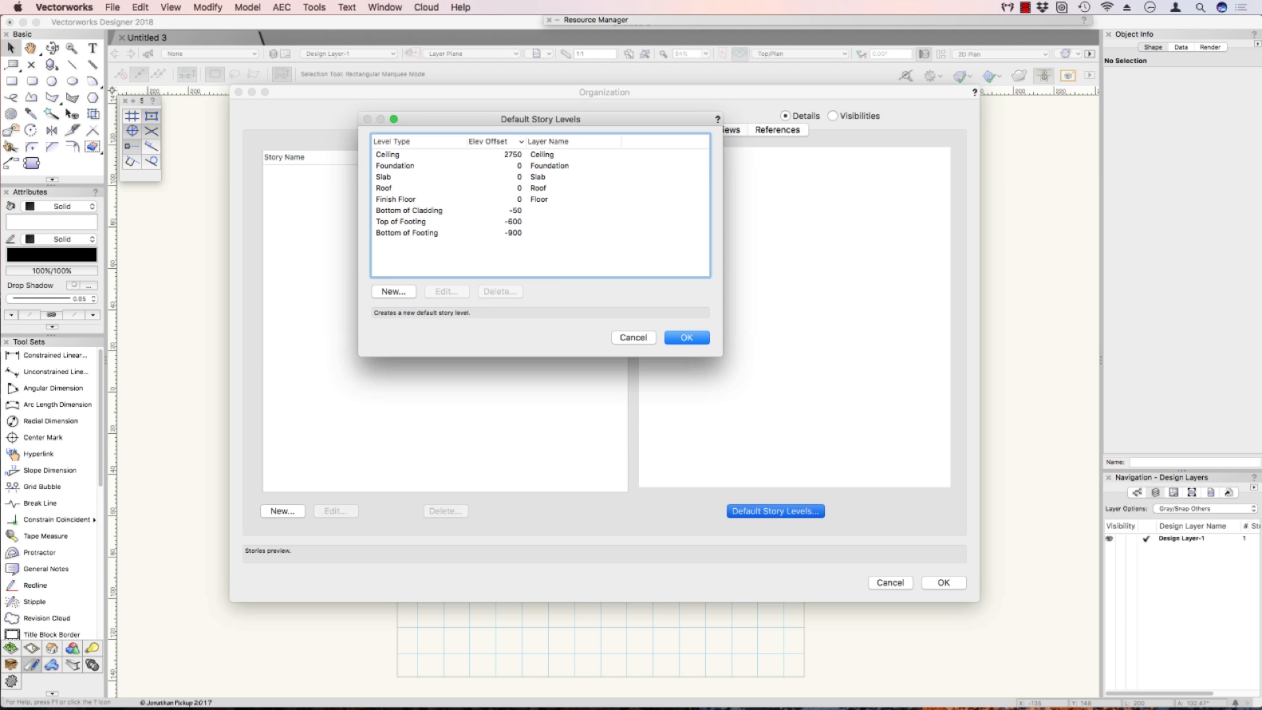
# Add a default story level with a new level type, Top of Cladding, at elevation 1200 and without a layer.
pyautogui.click(394, 292)
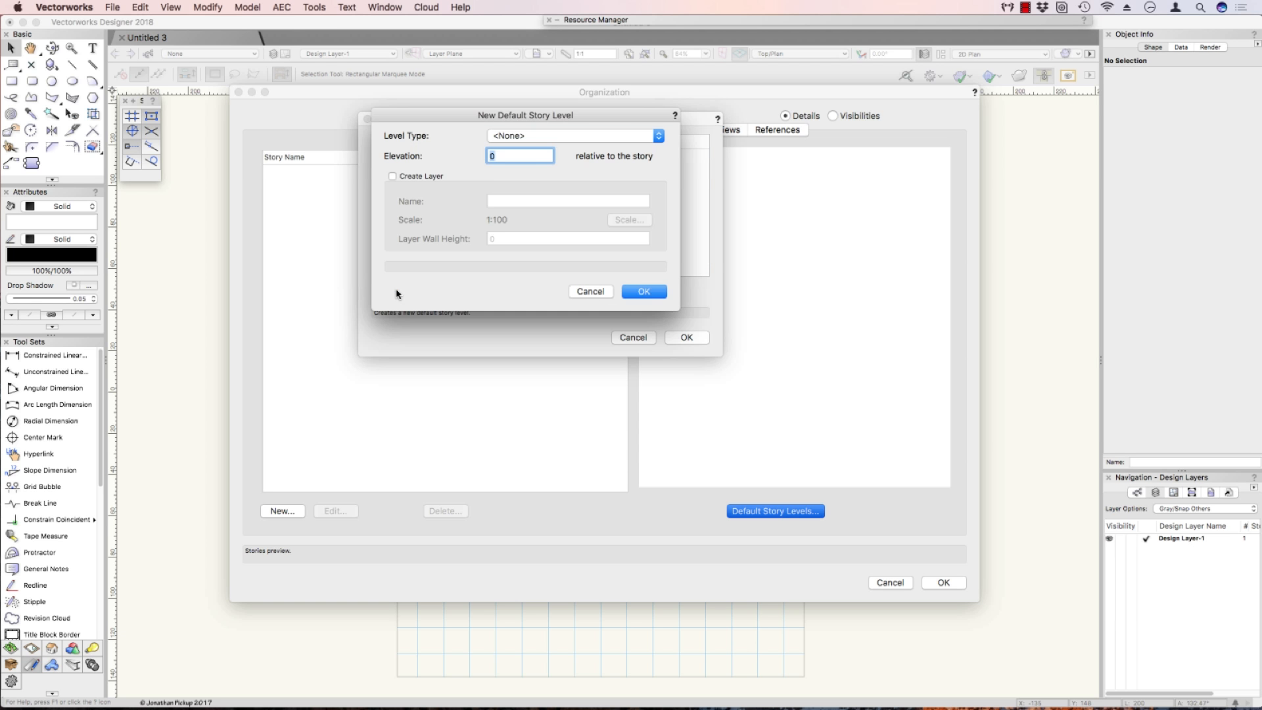
pyautogui.click(515, 135)
pyautogui.click(518, 147)
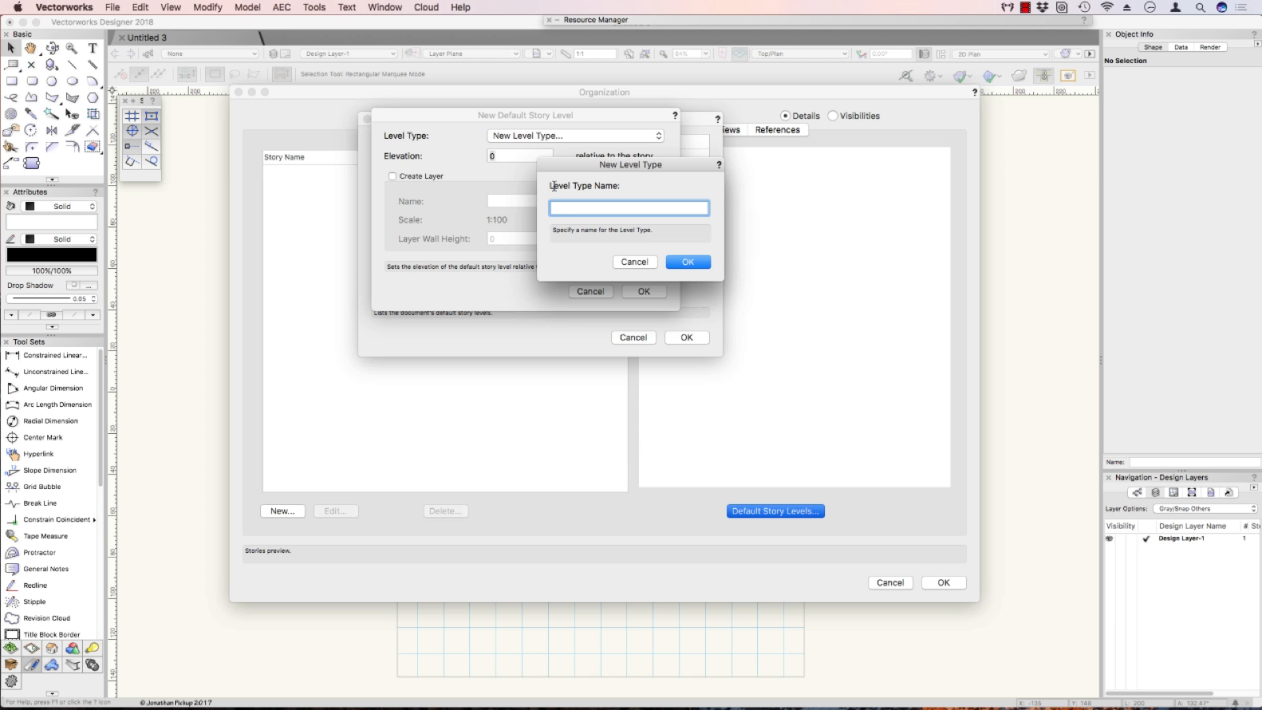
pyautogui.write('Top of Cladding')
pyautogui.press('Return')
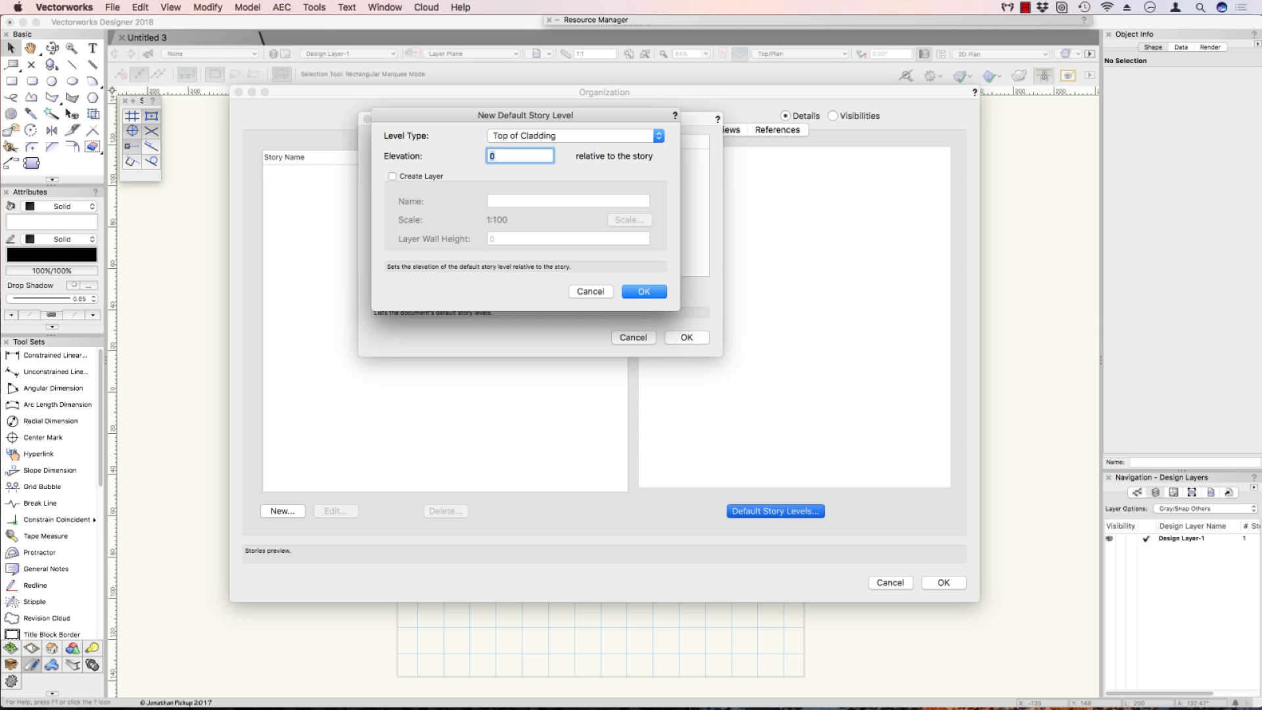
pyautogui.write('1200')
pyautogui.press('Return')
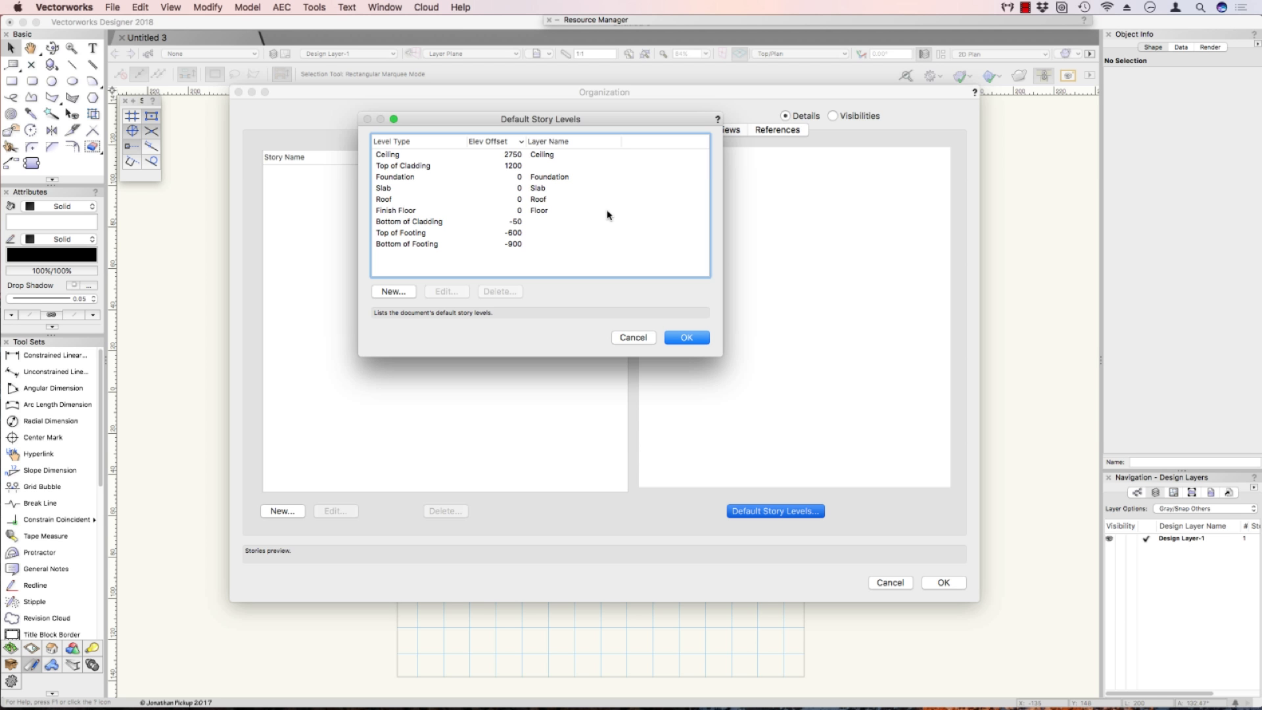
# Add a default story level with a new level type, Top of Balustrade, at elevation 1000 and without a layer.
pyautogui.click(393, 291)
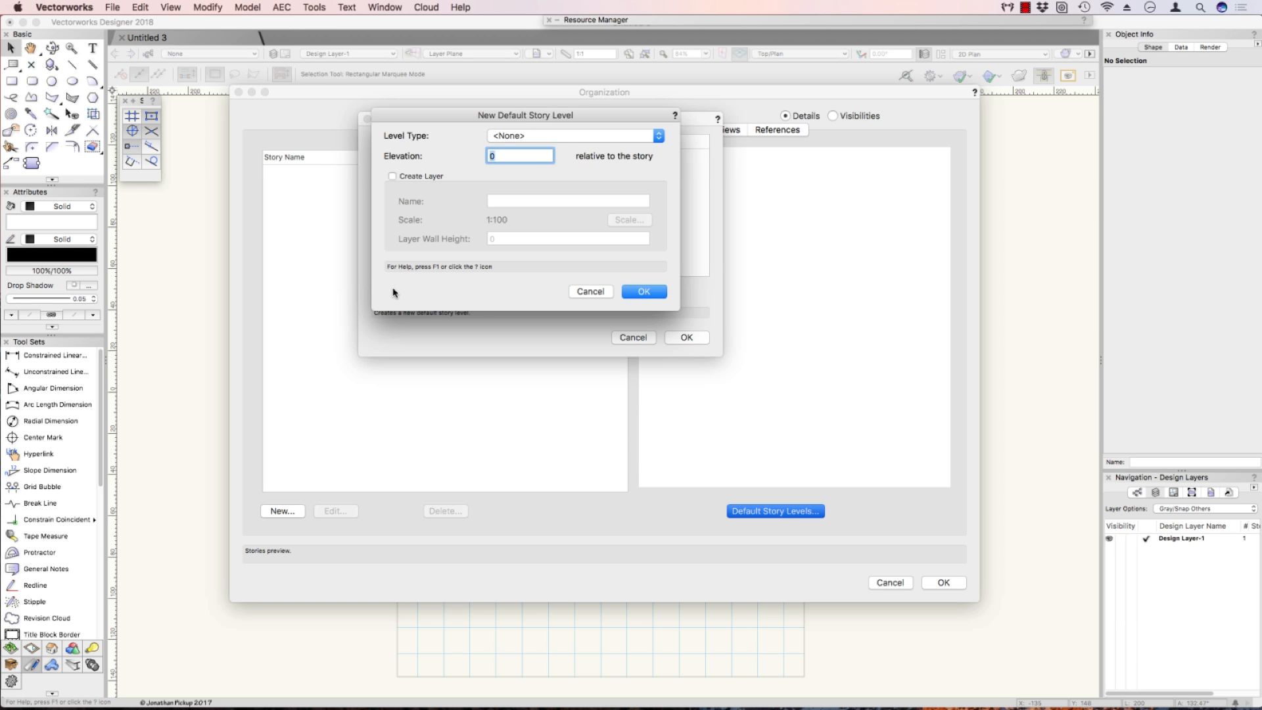
pyautogui.click(566, 135)
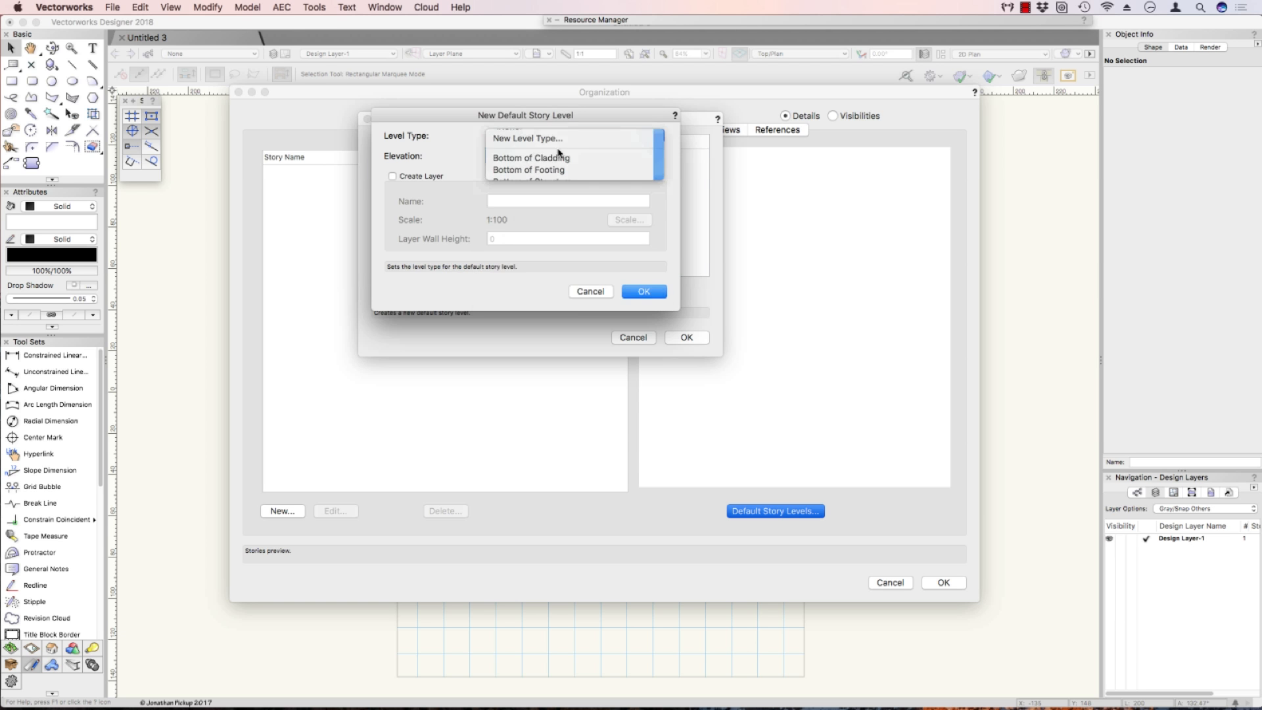
pyautogui.click(558, 140)
pyautogui.write('Top ')
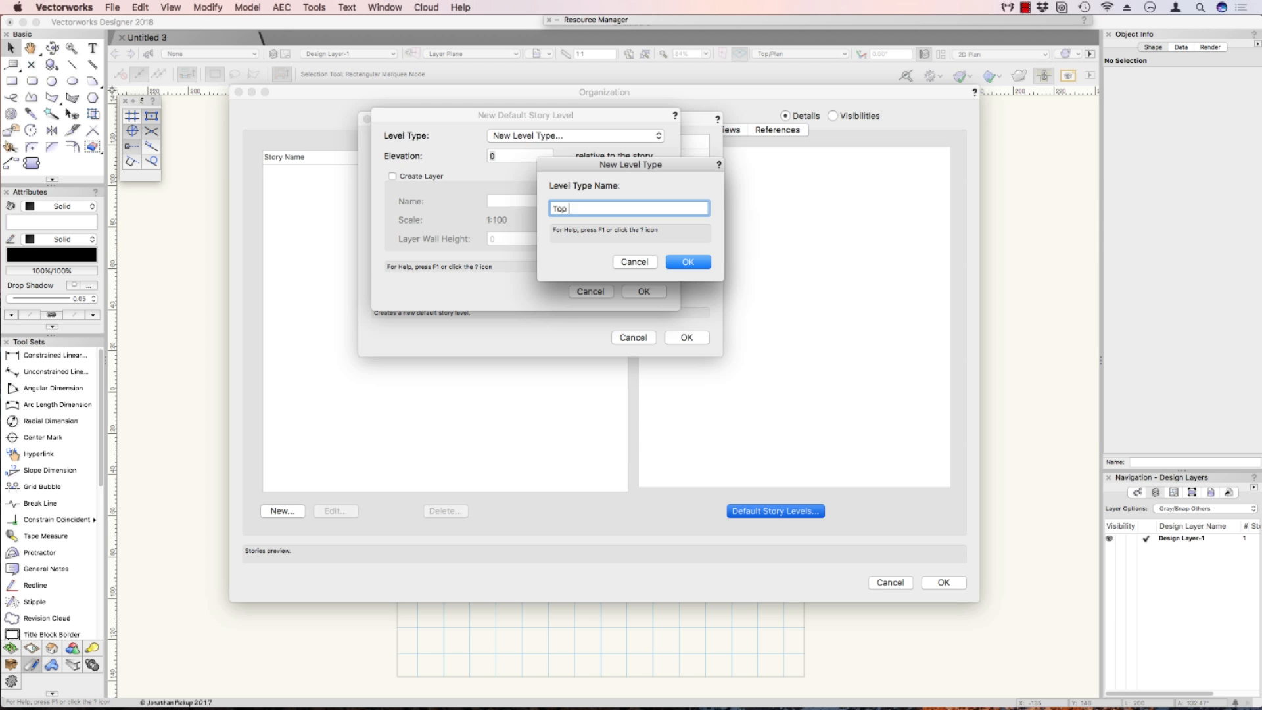
pyautogui.write('of Balustrade')
pyautogui.press('Return')
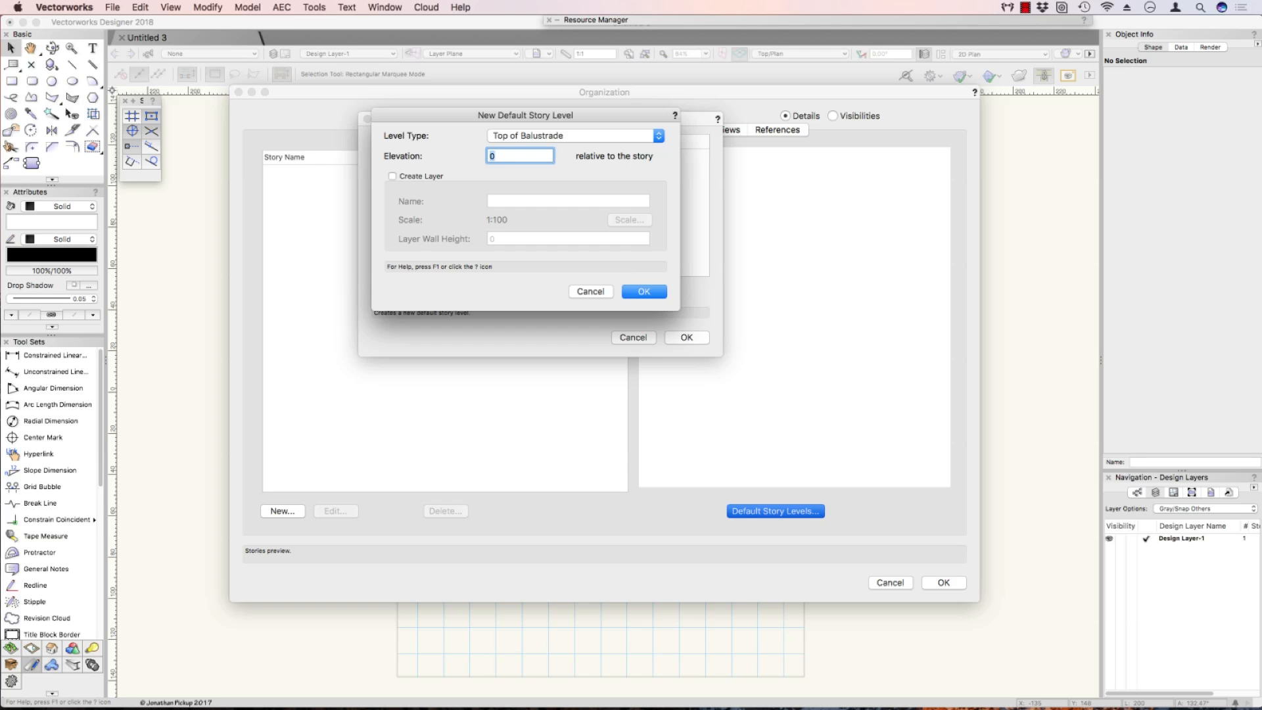
pyautogui.write('1000')
pyautogui.press('Return')
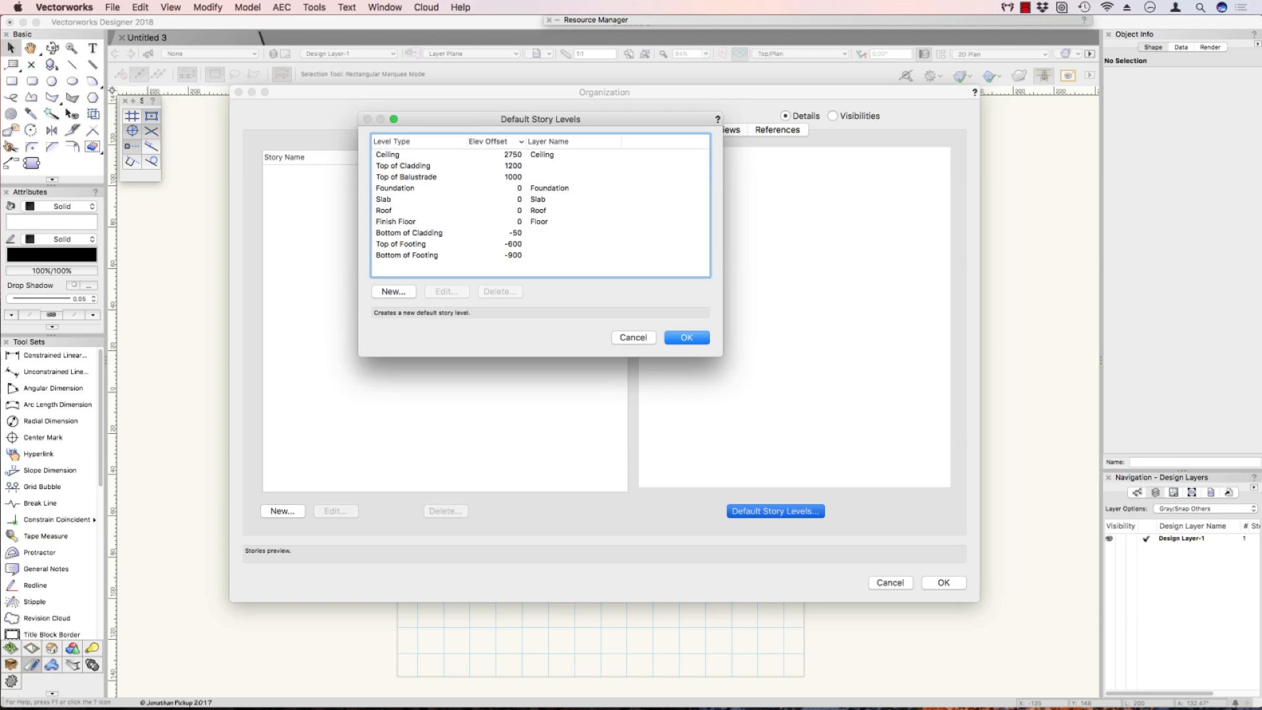
# Add a default story level with a new level type, Baseboard, at elevation 150 without a layer, and accept the default story levels.
pyautogui.click(395, 291)
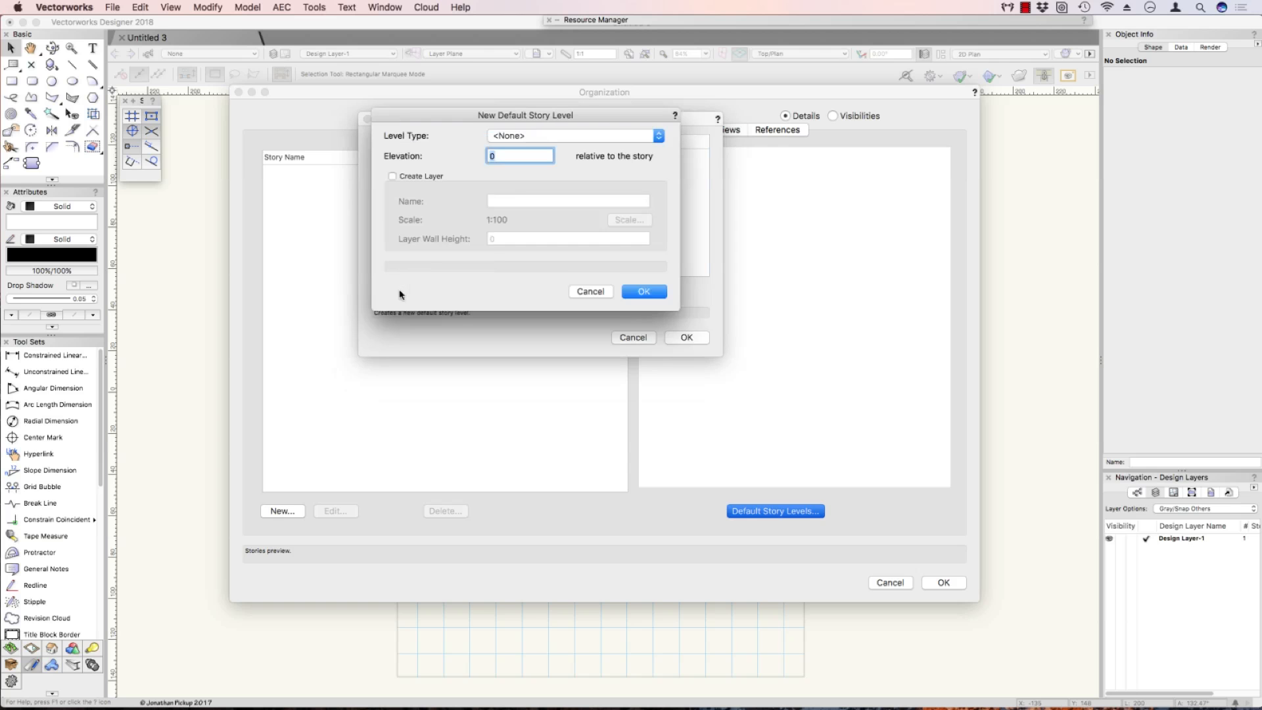
pyautogui.write('150')
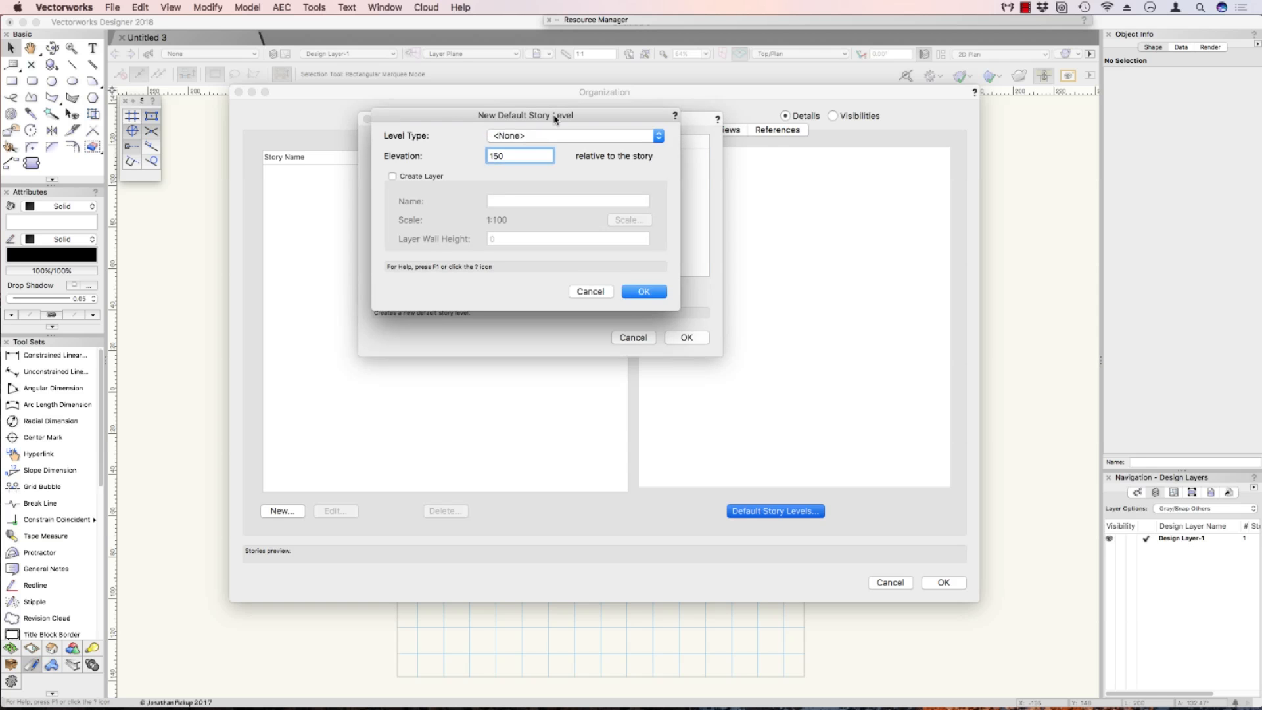
pyautogui.click(545, 136)
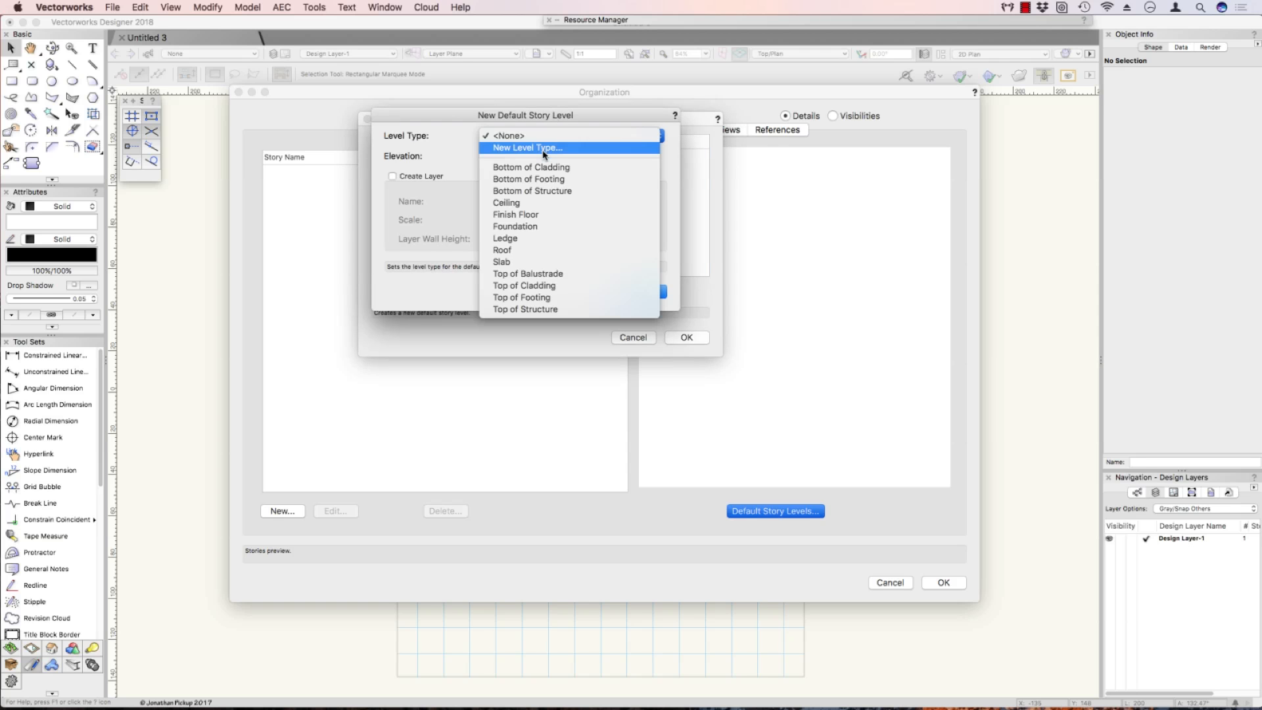
pyautogui.click(539, 138)
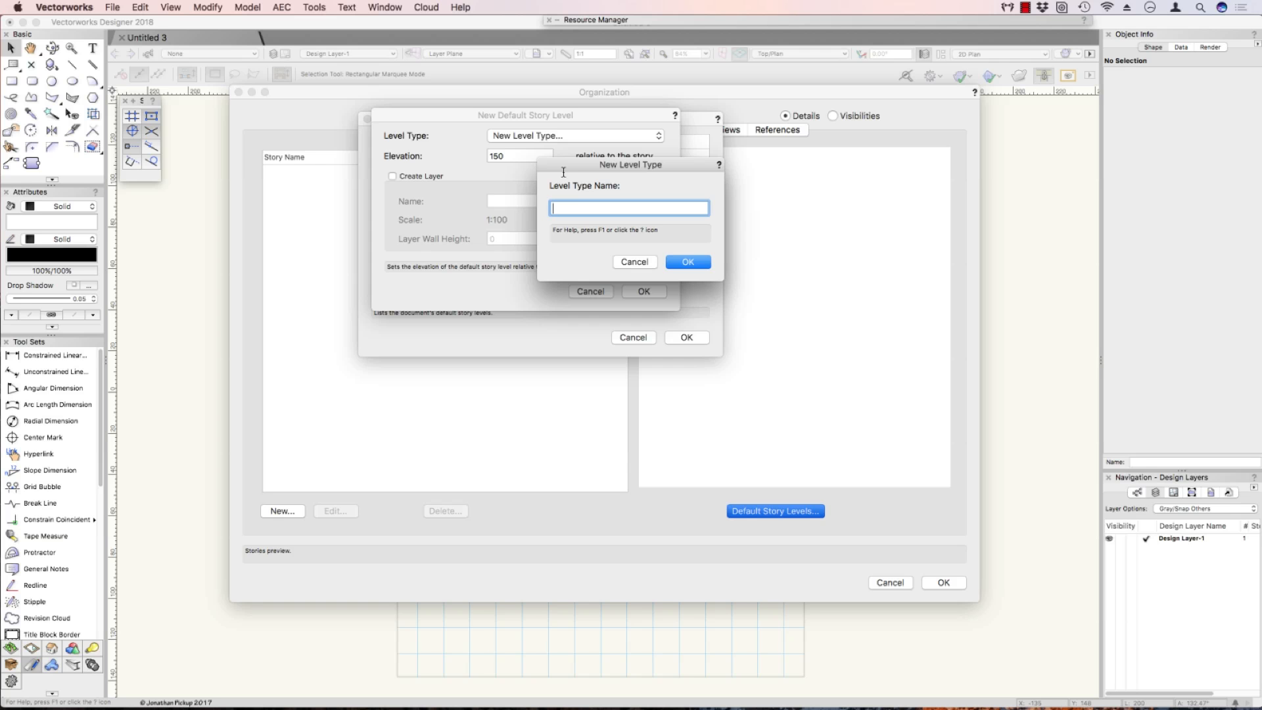
pyautogui.write('Baseboard')
pyautogui.press('Return')
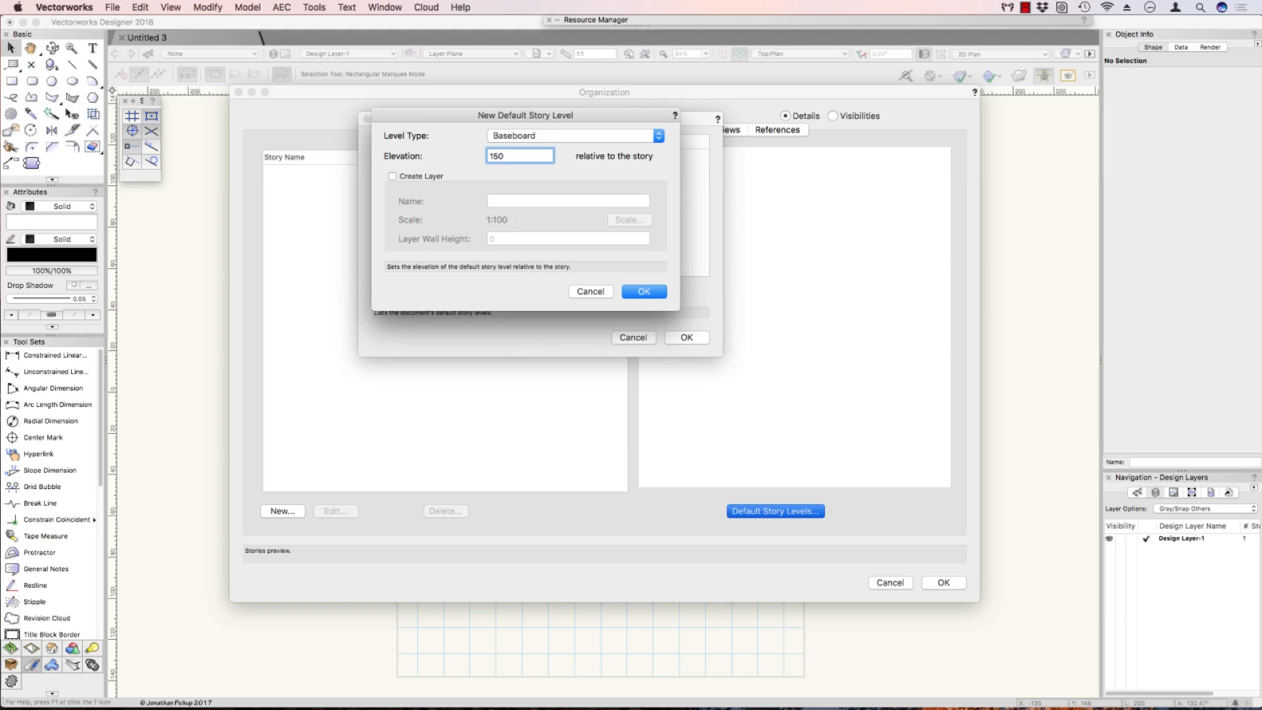
pyautogui.press('Return')
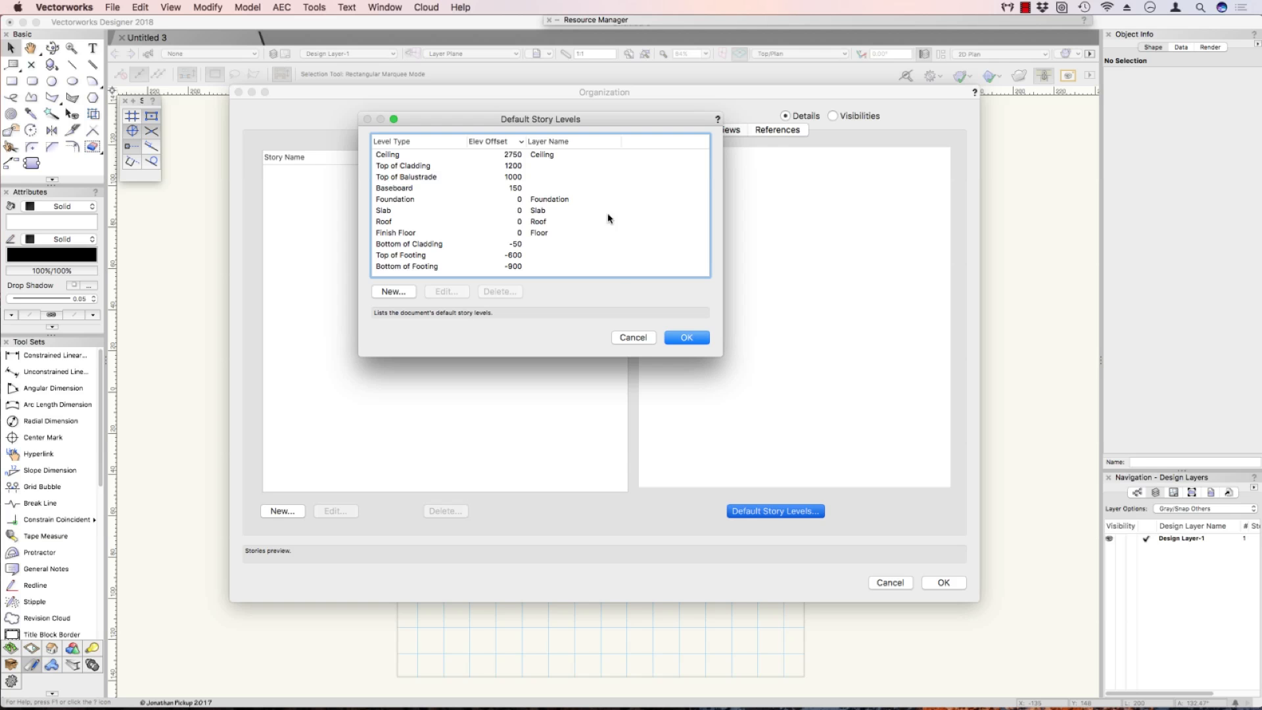
pyautogui.click(681, 338)
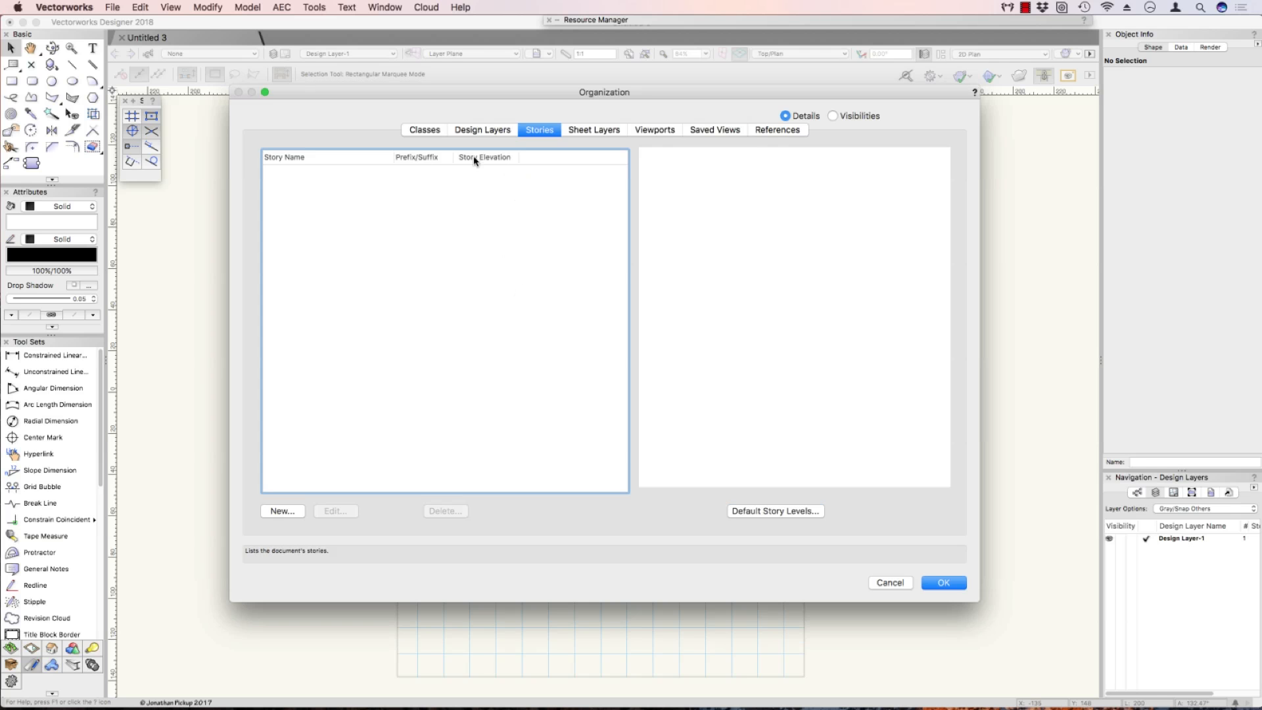
# Create Story-1 at elevation 0, including the Foundation and Slab levels and excluding Top of Cladding and Top of Balustrade.
pyautogui.click(294, 511)
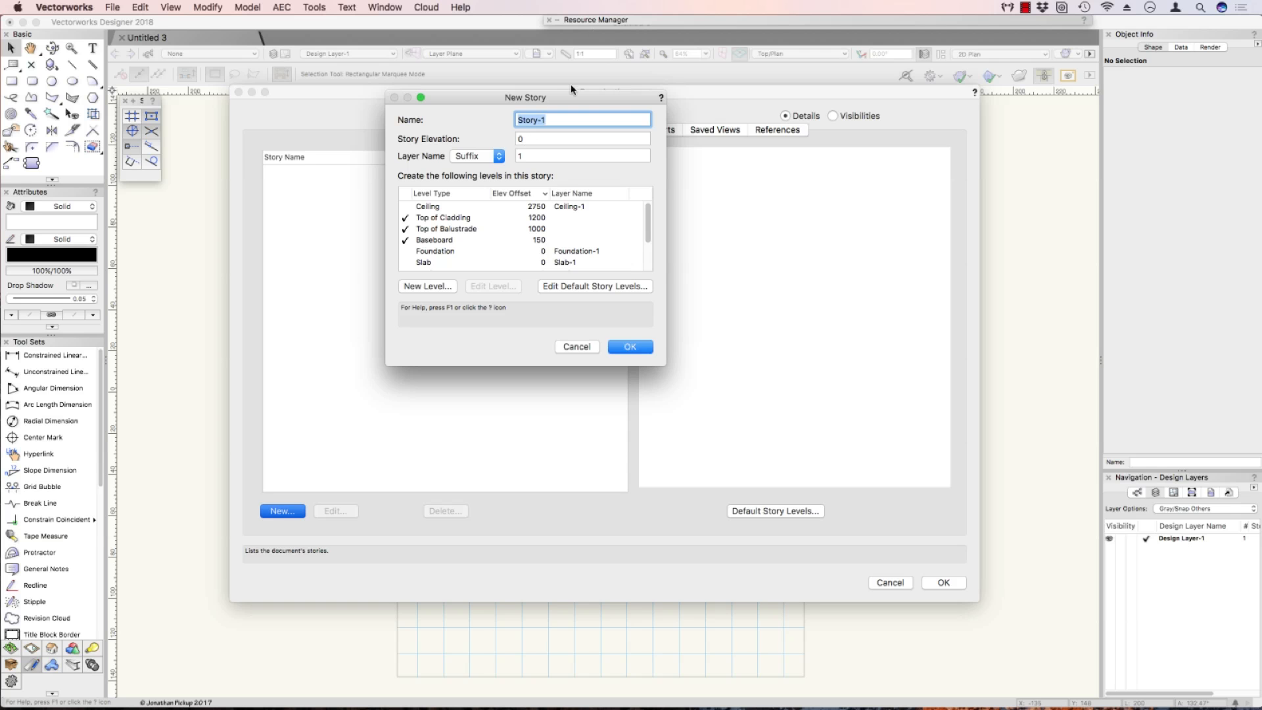
pyautogui.click(405, 218)
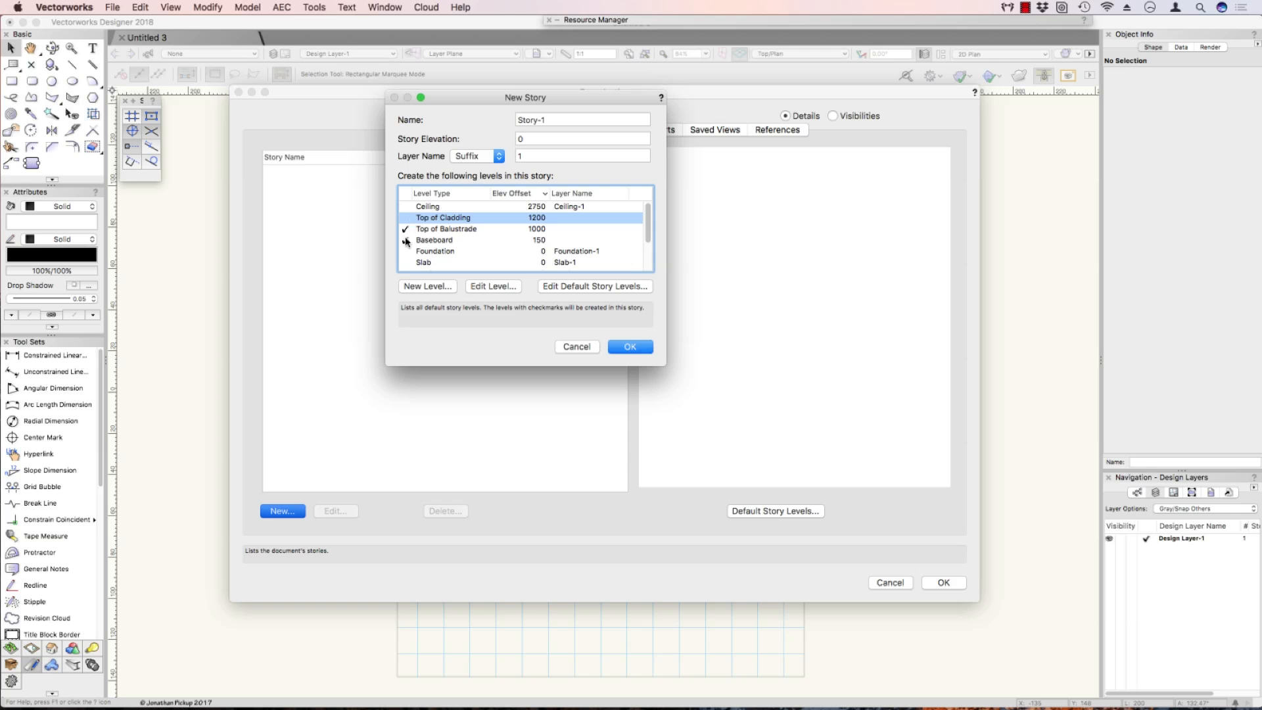
pyautogui.click(405, 229)
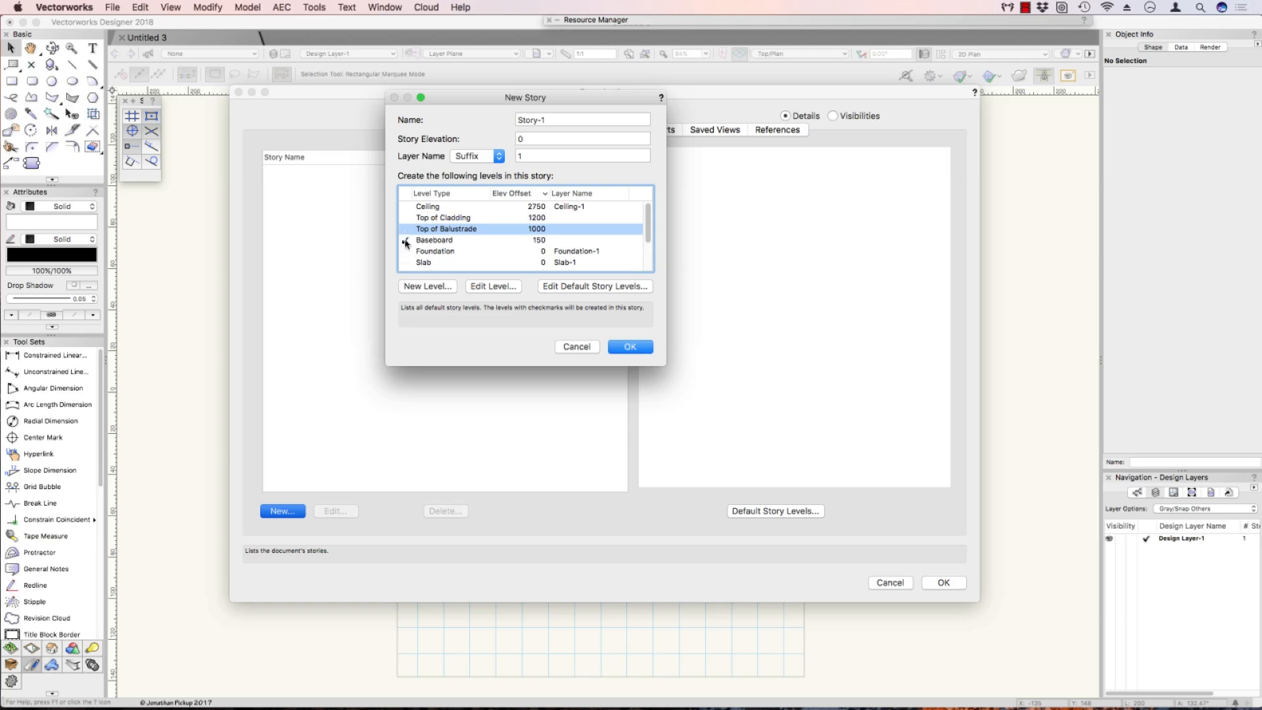
pyautogui.click(406, 252)
pyautogui.click(407, 263)
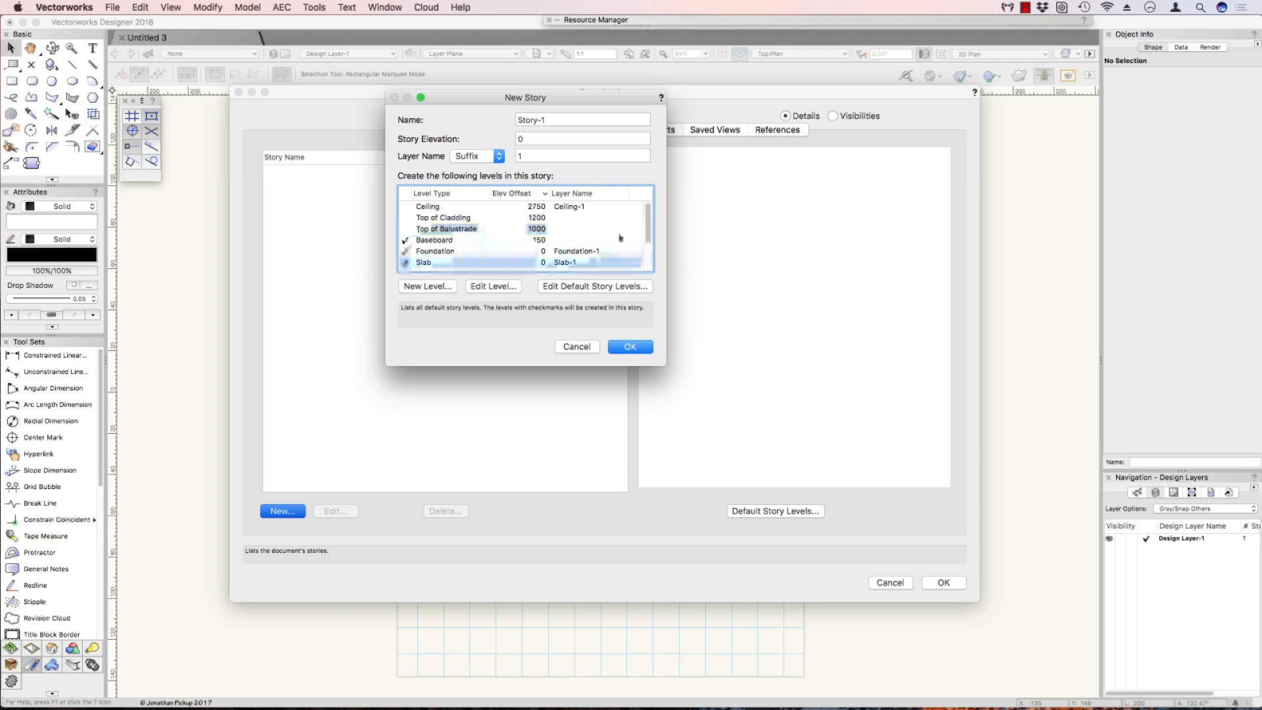
pyautogui.moveTo(646, 231); pyautogui.dragTo(648, 245)
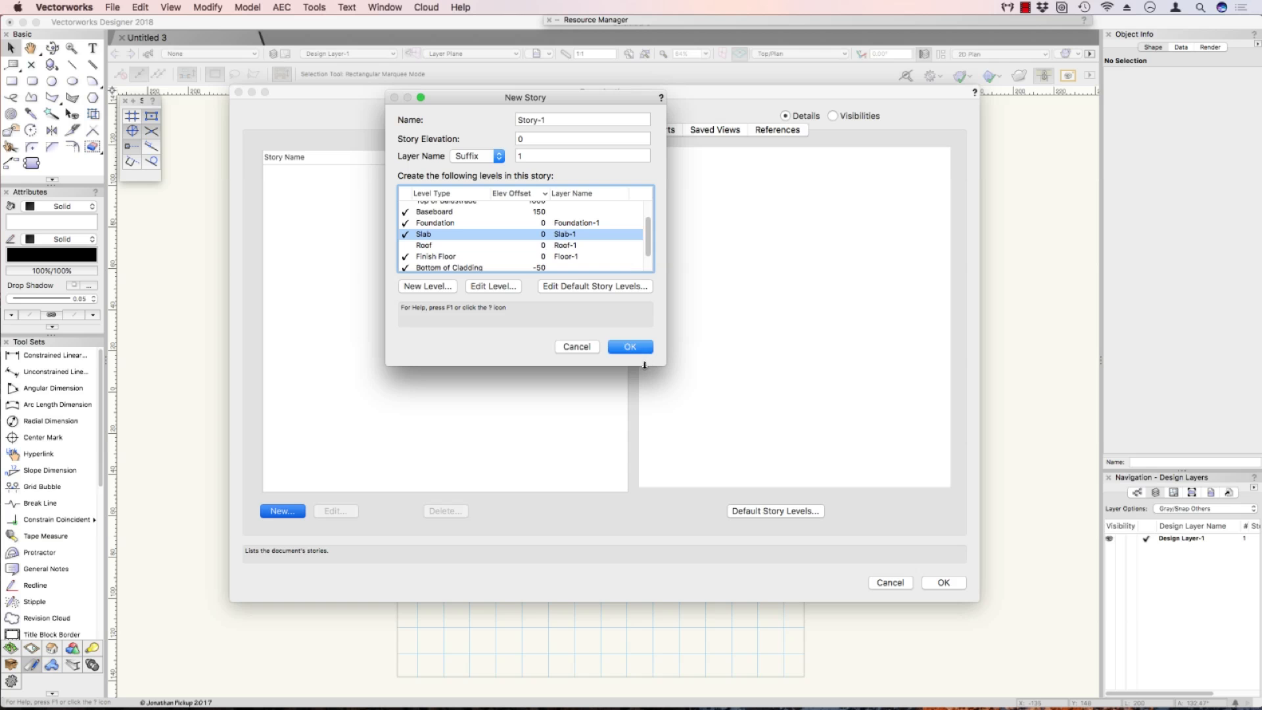
pyautogui.moveTo(644, 366); pyautogui.dragTo(643, 529)
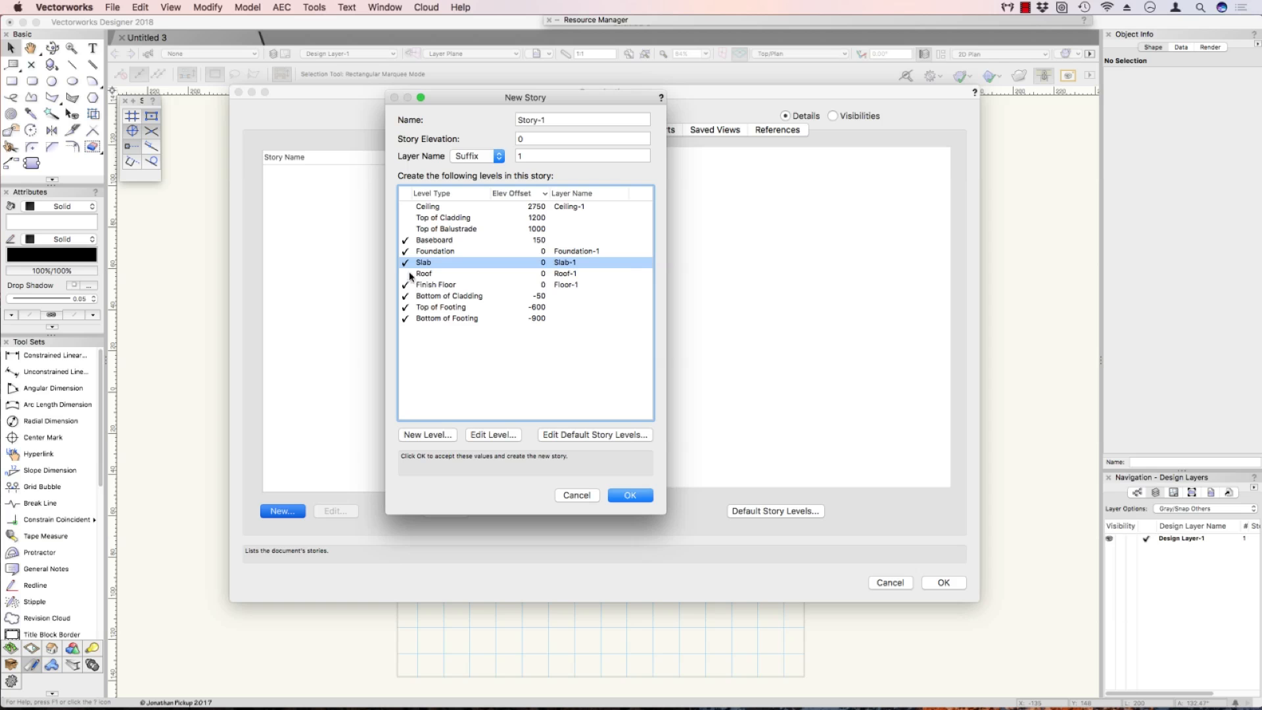
pyautogui.click(628, 495)
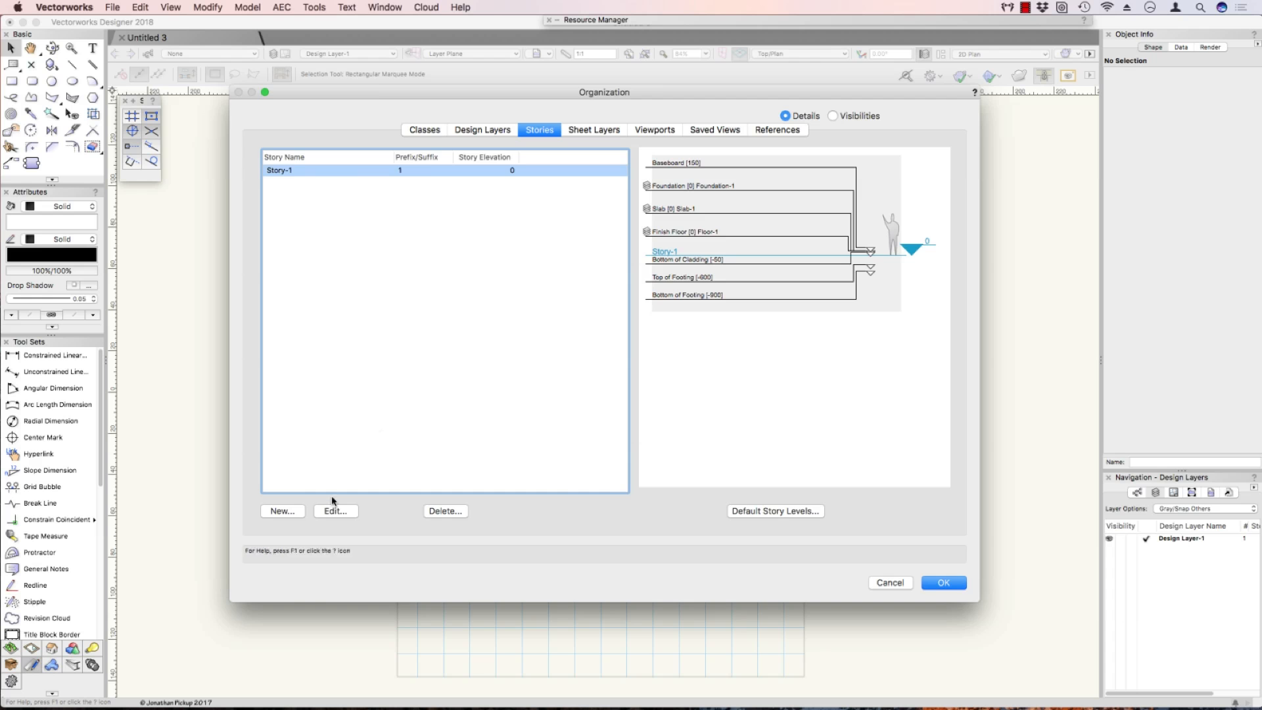
# Start a second story, Story-2, and set its story elevation to 3000.
pyautogui.click(282, 512)
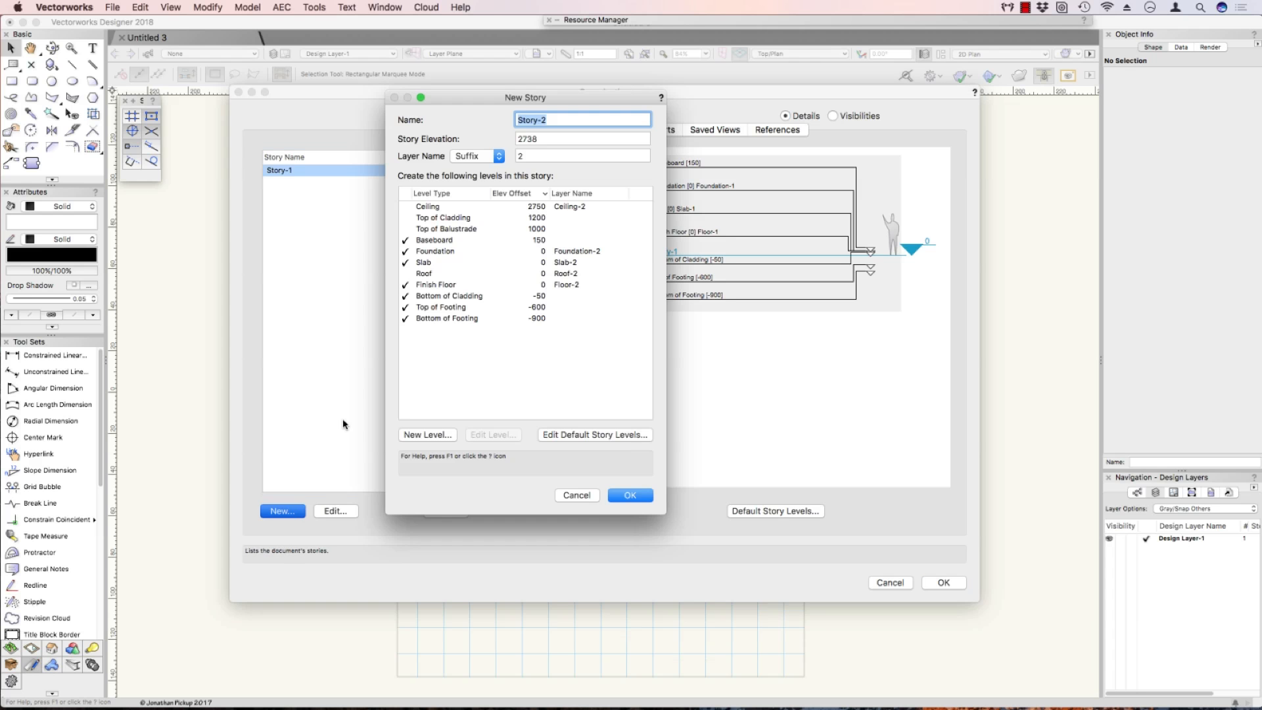
pyautogui.click(528, 138)
pyautogui.doubleClick(529, 138)
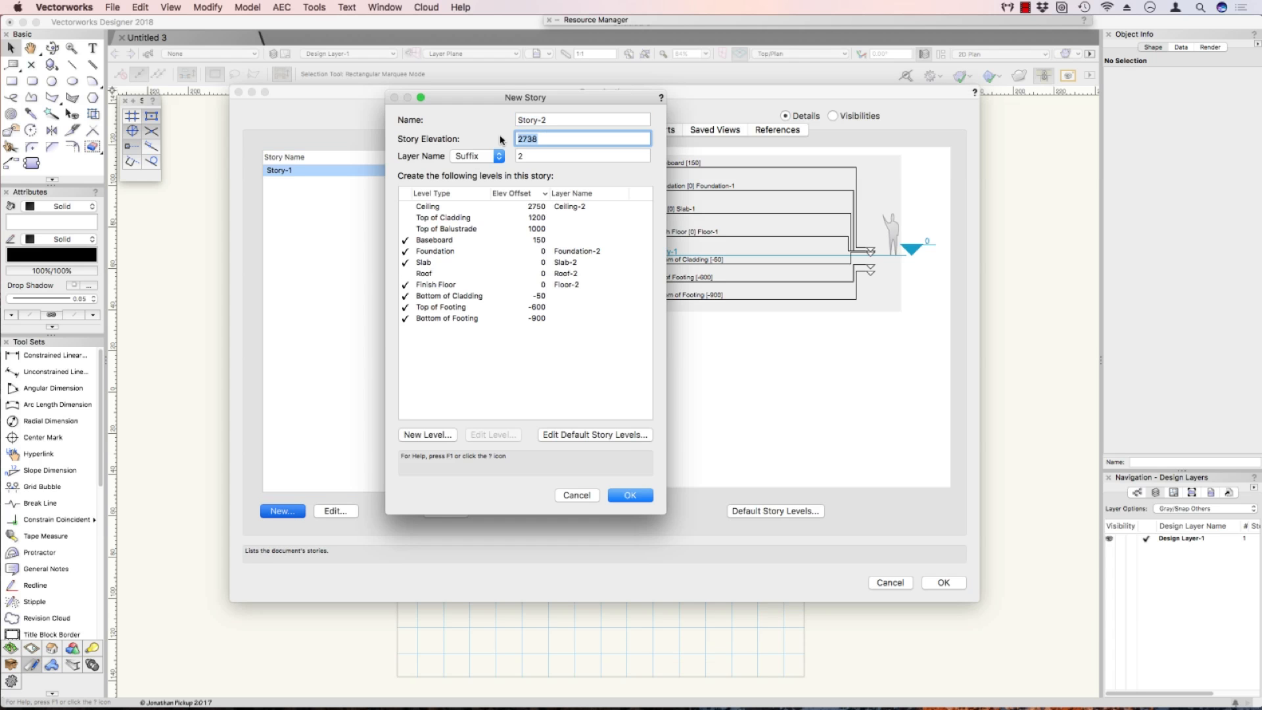
pyautogui.write("10'")
pyautogui.press('Tab')
pyautogui.press('Tab')
pyautogui.press('Tab')
pyautogui.write('3000')
pyautogui.hotkey('shift', 'Tab')
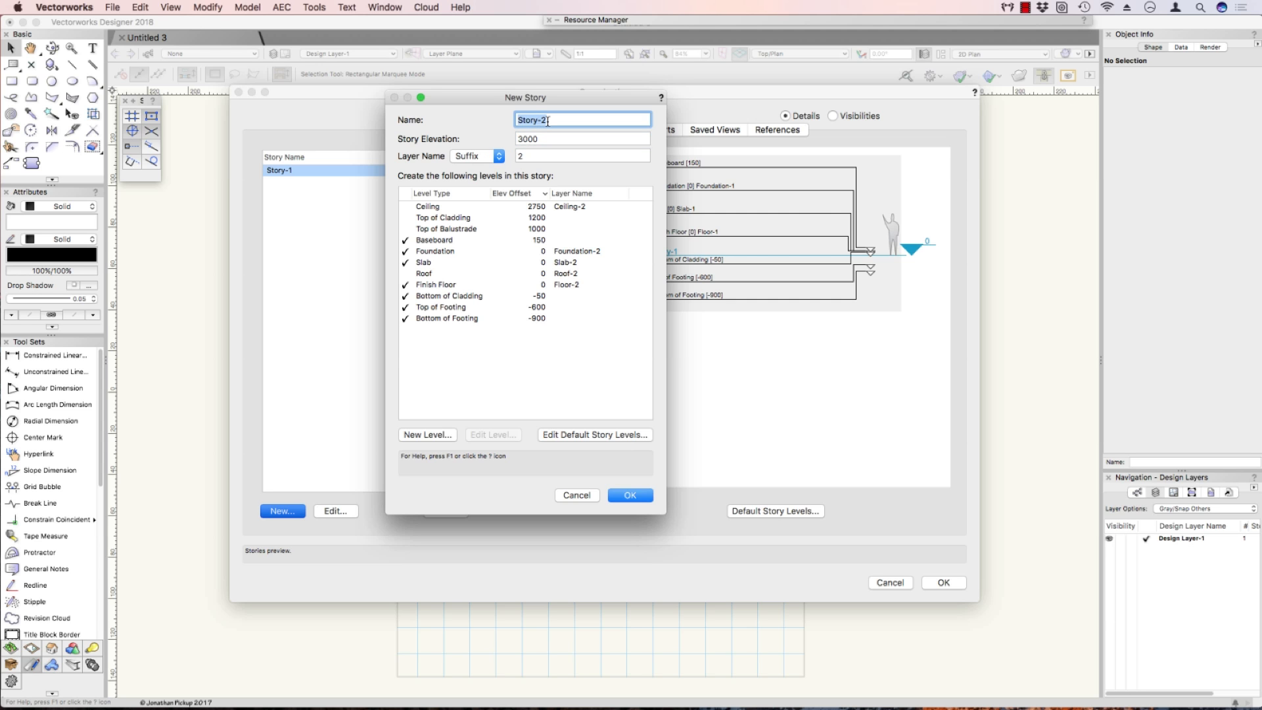
# Include the Ceiling, Top of Balustrade and Roof levels in Story-2, exclude Foundation, Top of Footing and Bottom of Footing, and create the story.
pyautogui.click(414, 207)
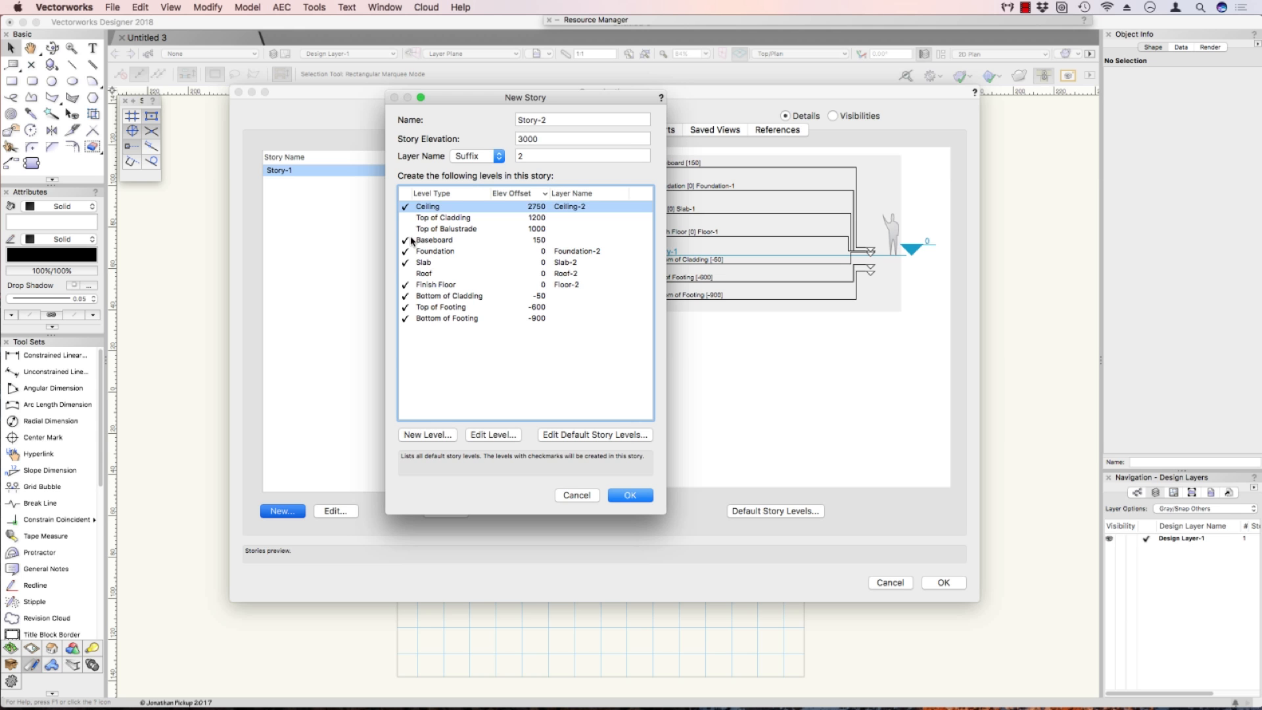
pyautogui.click(410, 229)
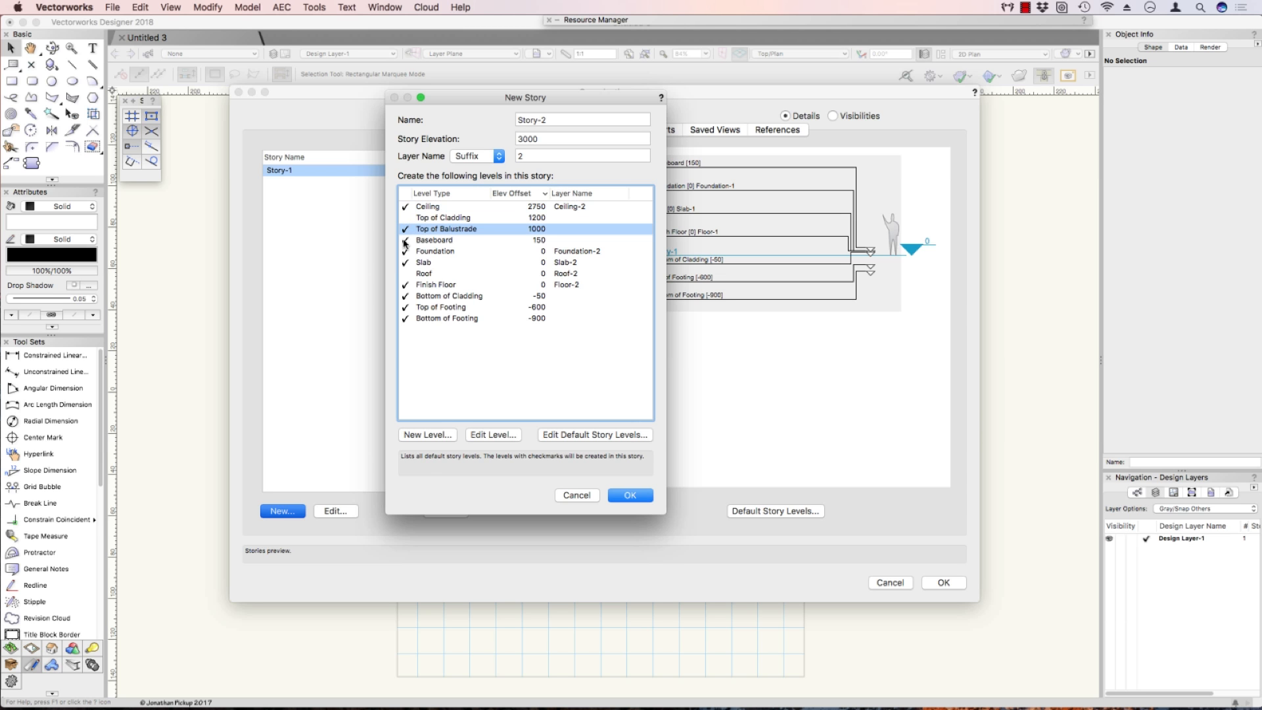
pyautogui.click(405, 251)
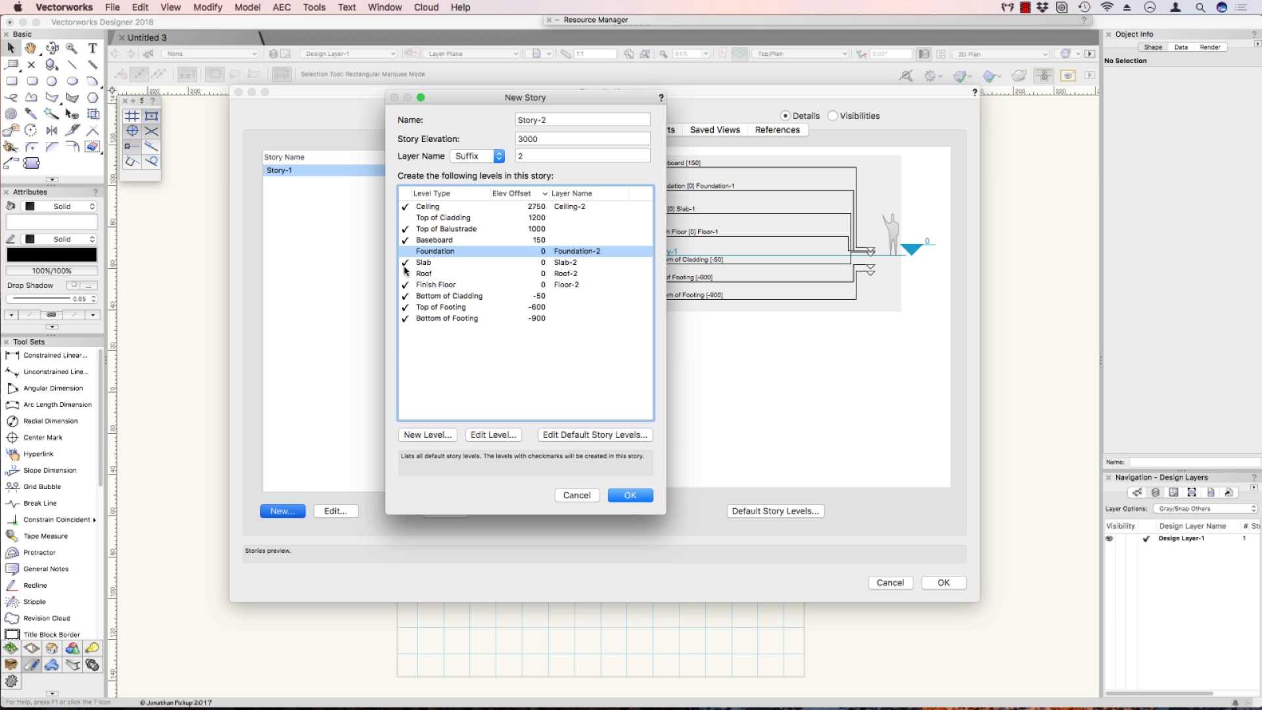
pyautogui.click(406, 274)
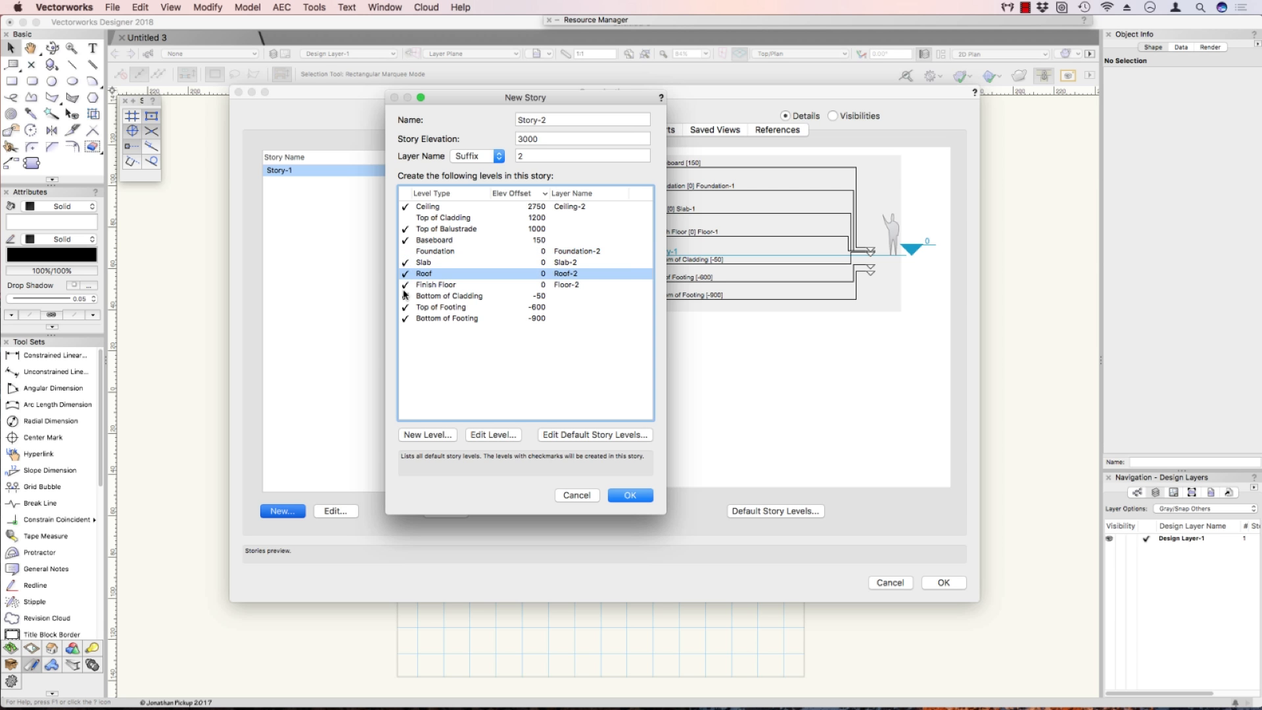
pyautogui.click(407, 296)
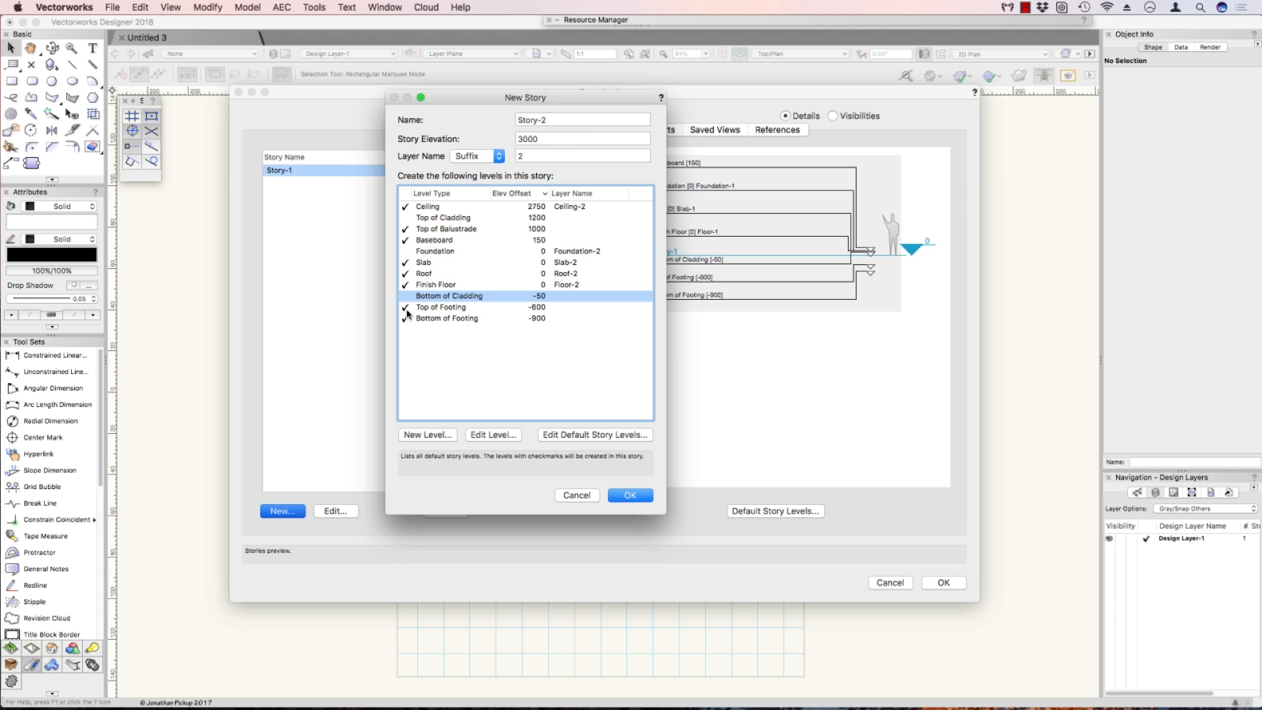
pyautogui.click(406, 296)
pyautogui.click(405, 307)
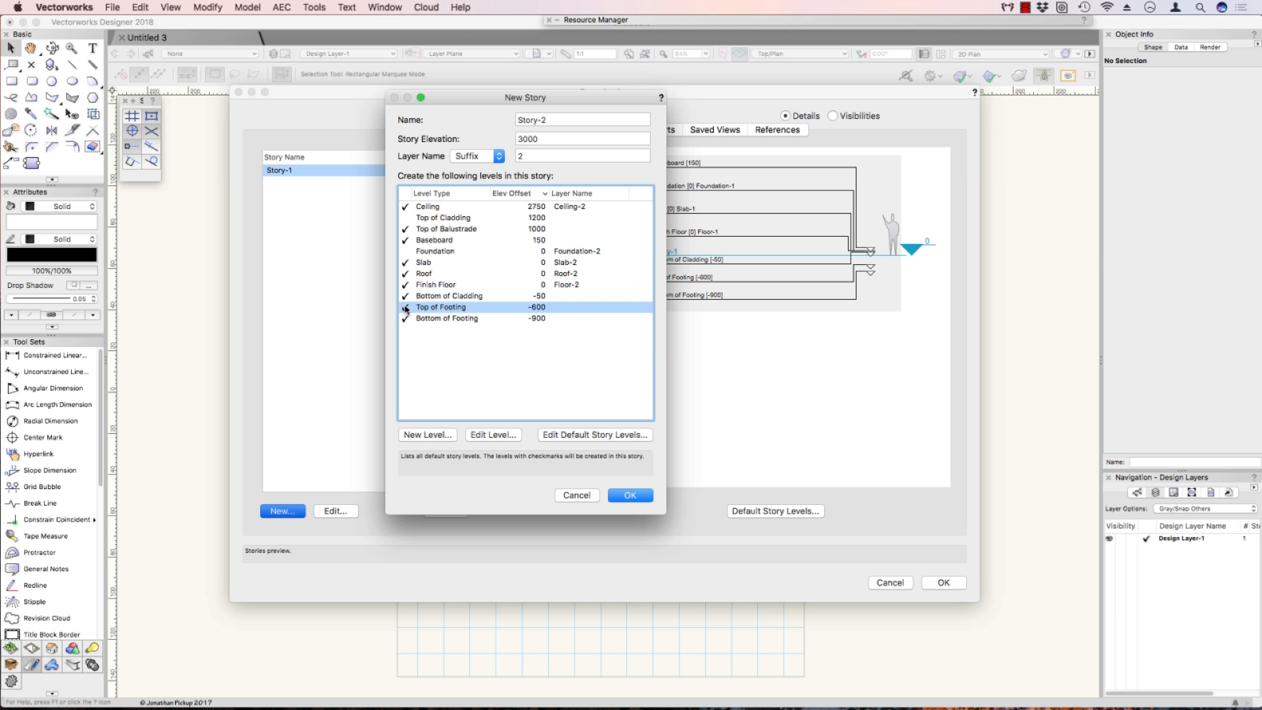
pyautogui.click(406, 319)
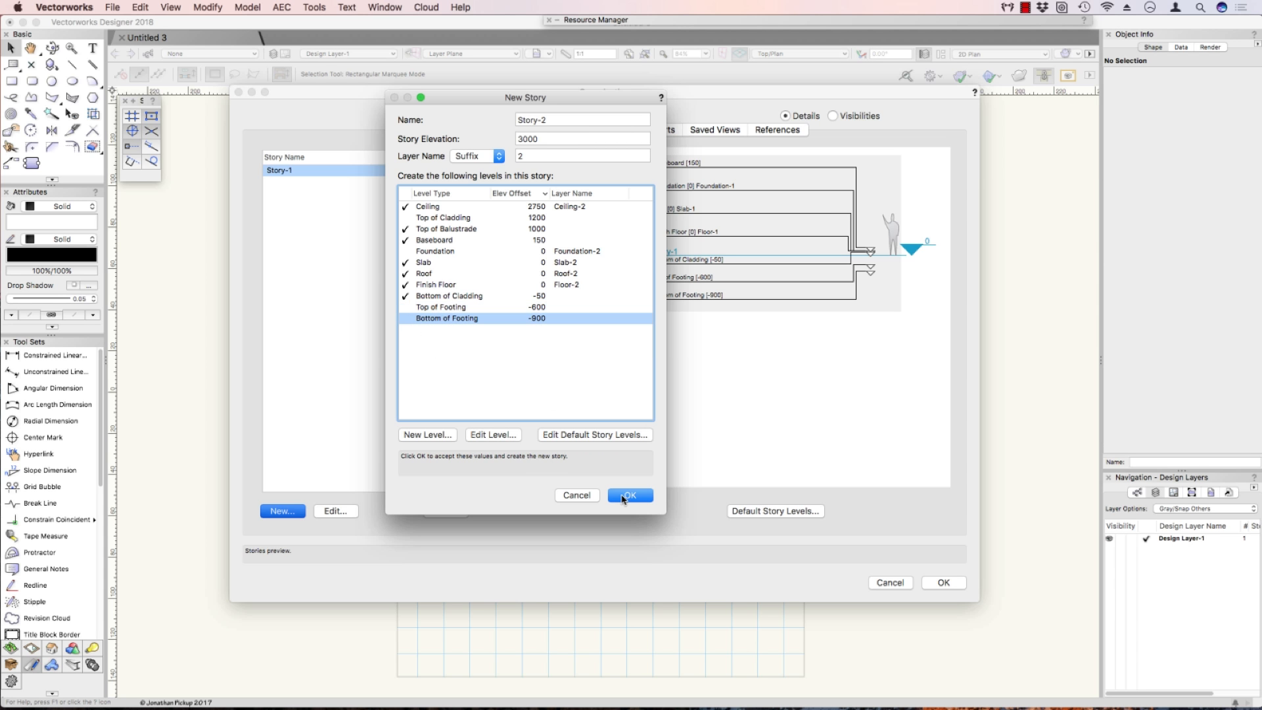
pyautogui.click(625, 497)
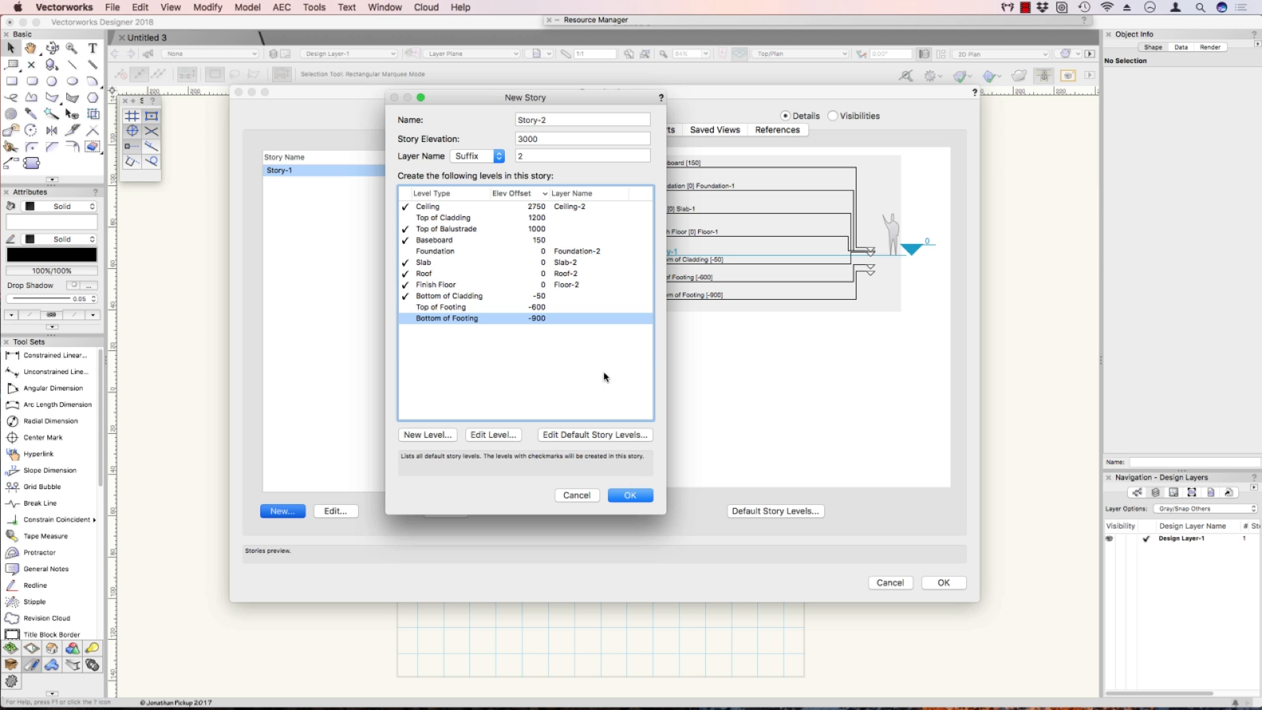
pyautogui.click(630, 494)
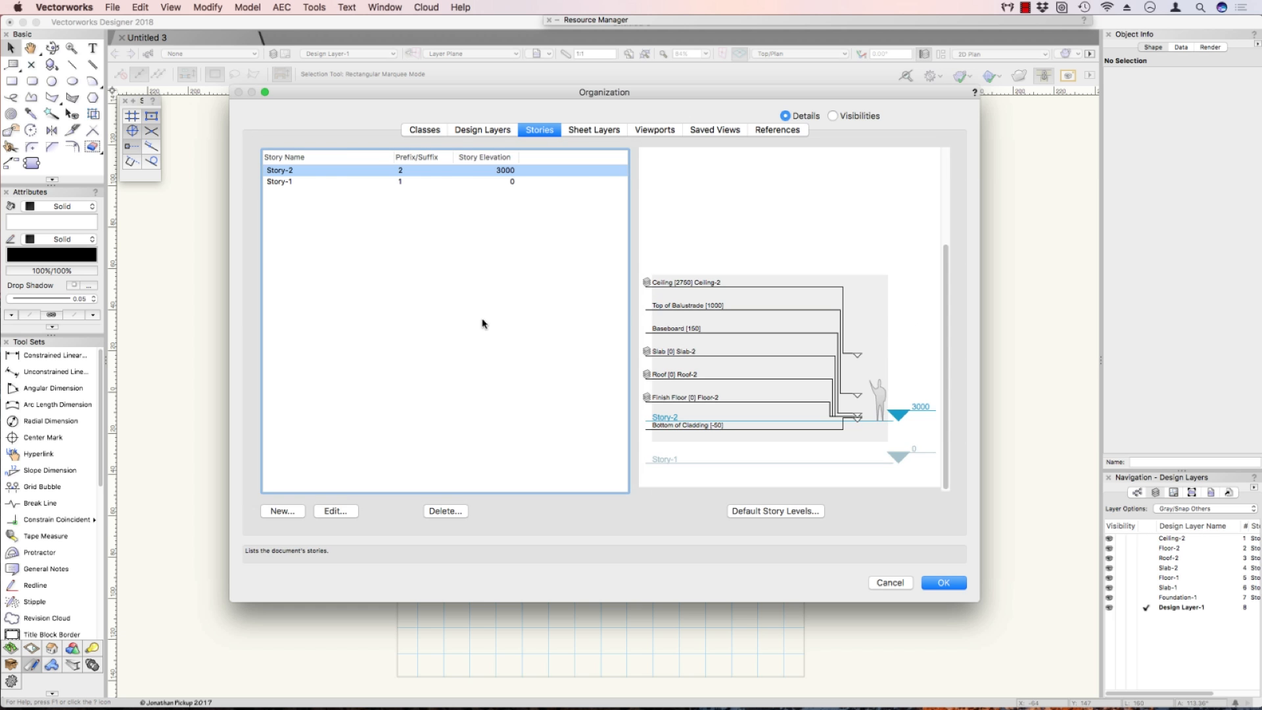
# Rename Design Layer-1 as Site Plan, set its scale to 1:100, and accept the organization settings.
pyautogui.click(479, 131)
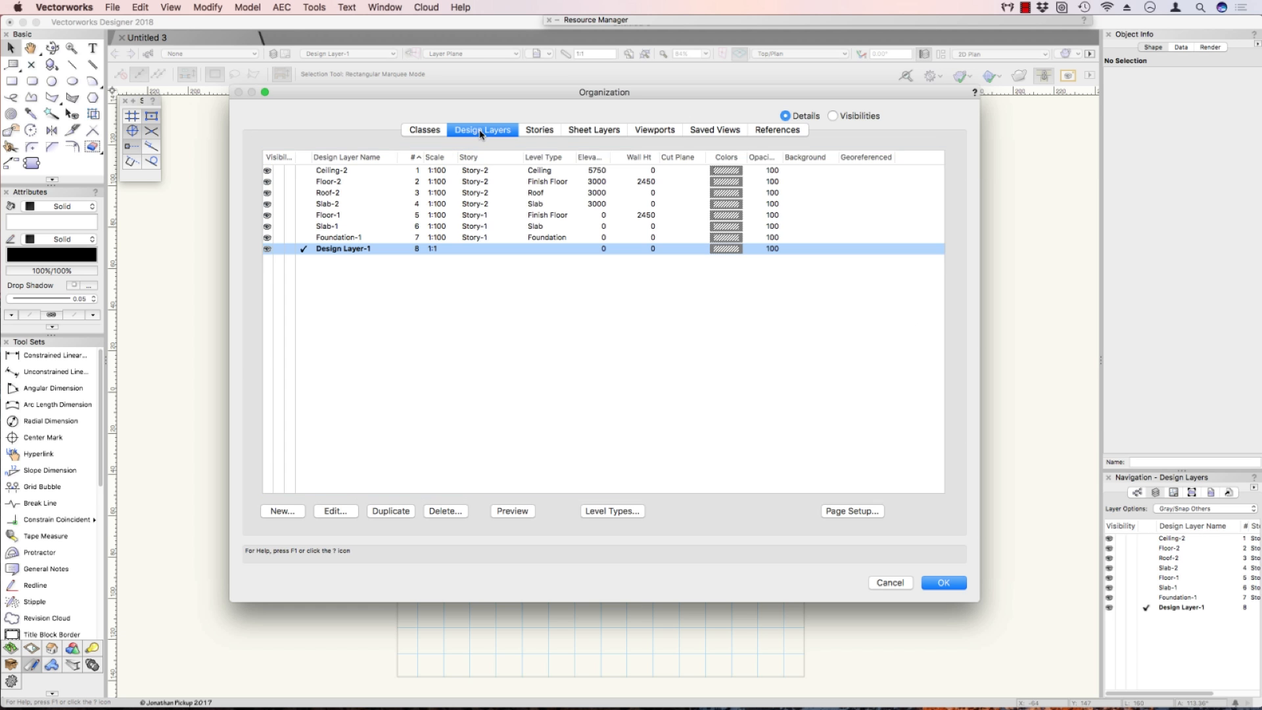
pyautogui.rightClick(356, 254)
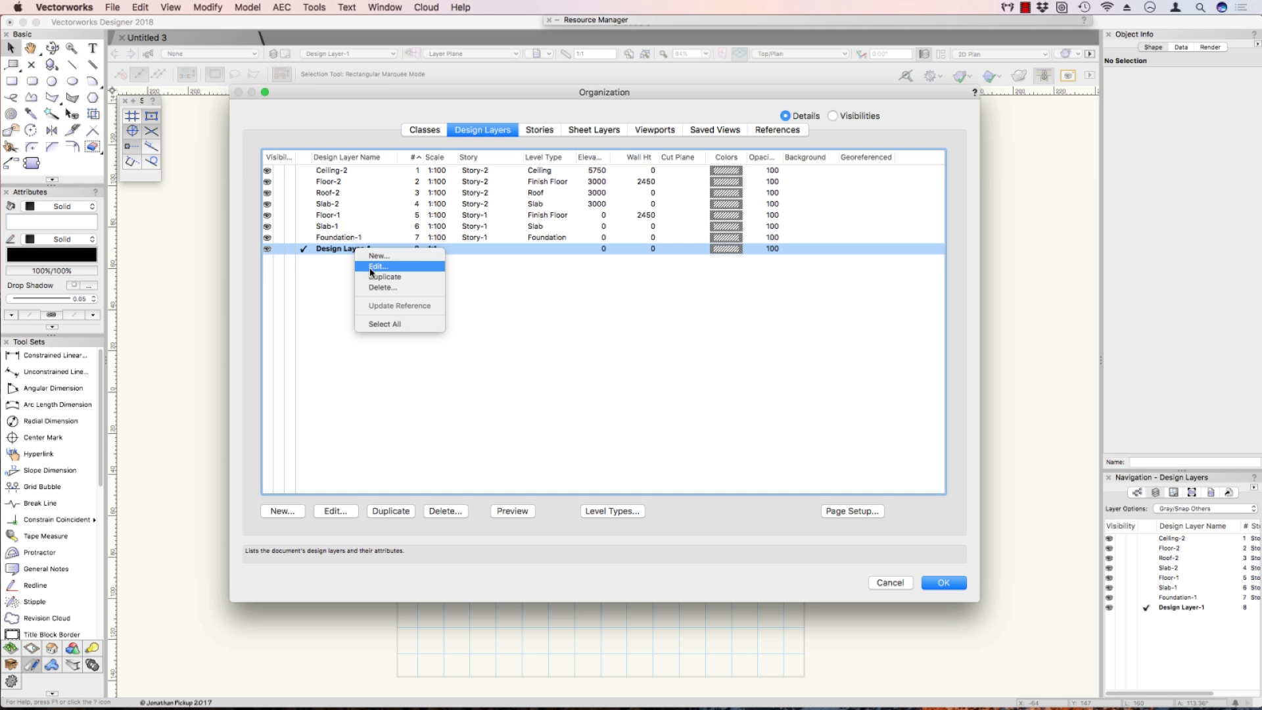
pyautogui.click(370, 266)
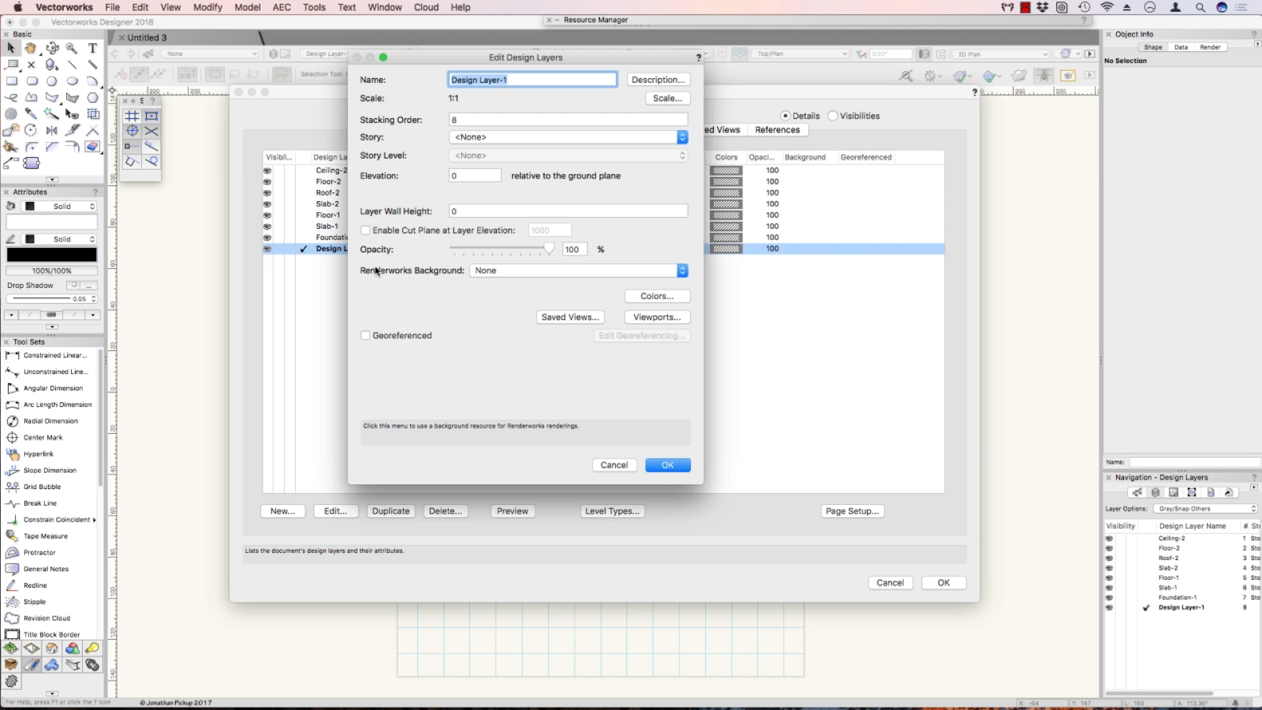
pyautogui.write('Site Plan')
pyautogui.click(667, 98)
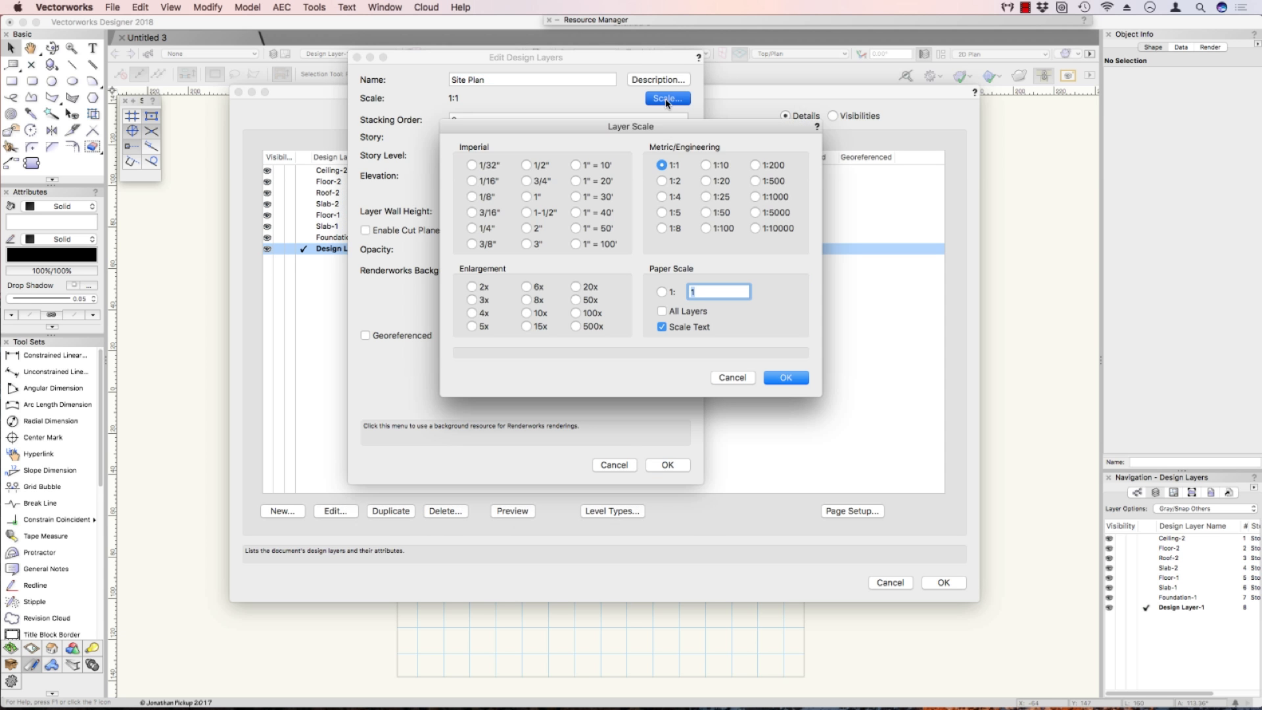
pyautogui.click(705, 228)
pyautogui.click(785, 377)
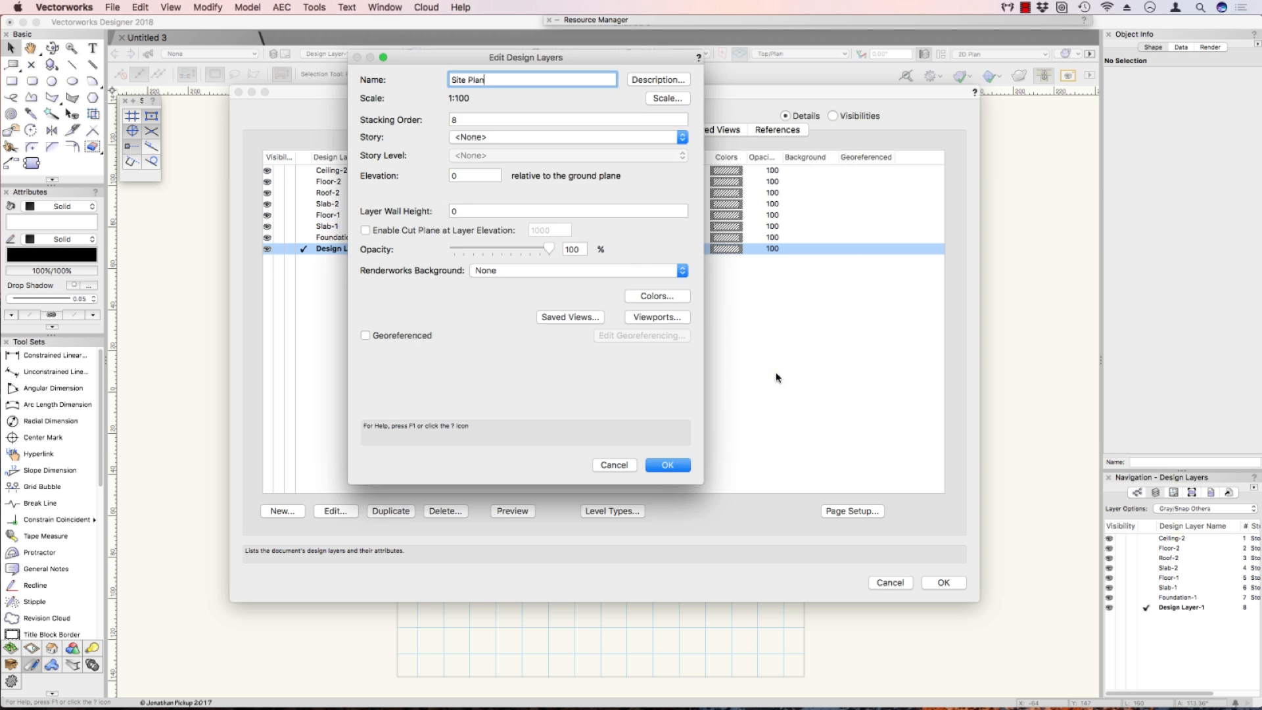
pyautogui.click(673, 465)
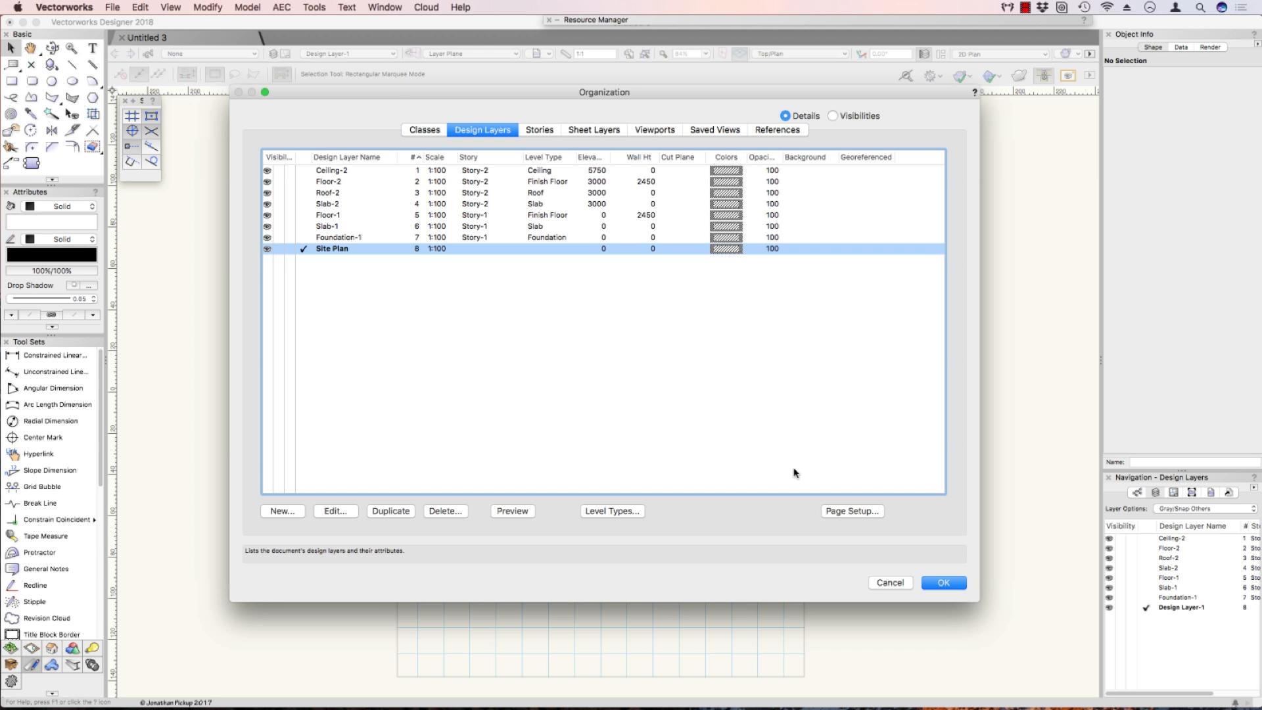
pyautogui.click(933, 580)
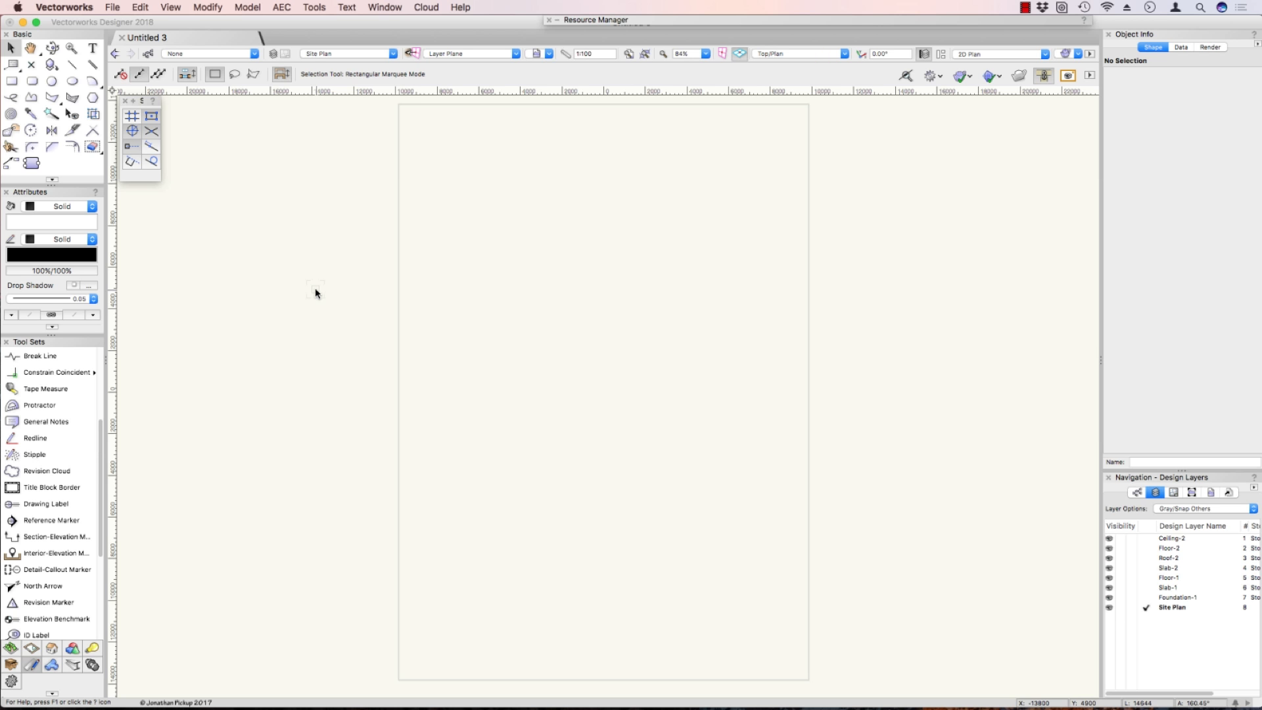
# Place a Drawing Label in the upper-left part of the page, accepting its default properties.
pyautogui.click(48, 504)
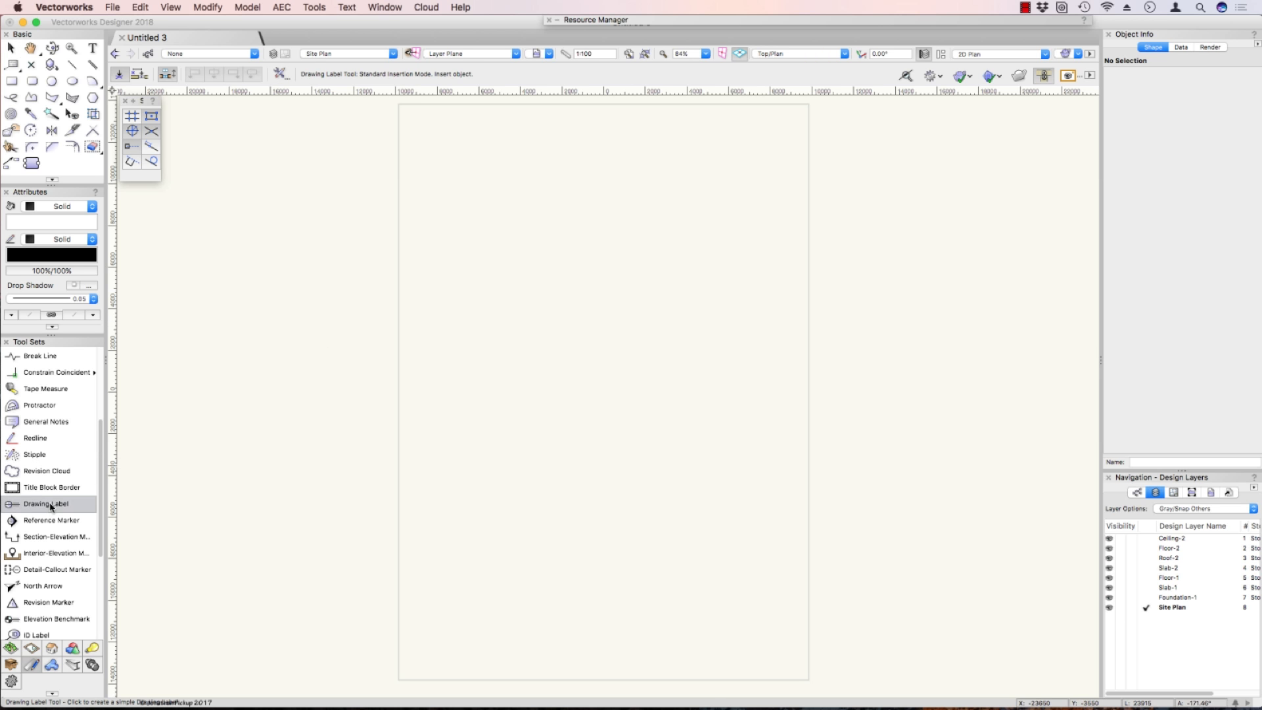
pyautogui.click(447, 253)
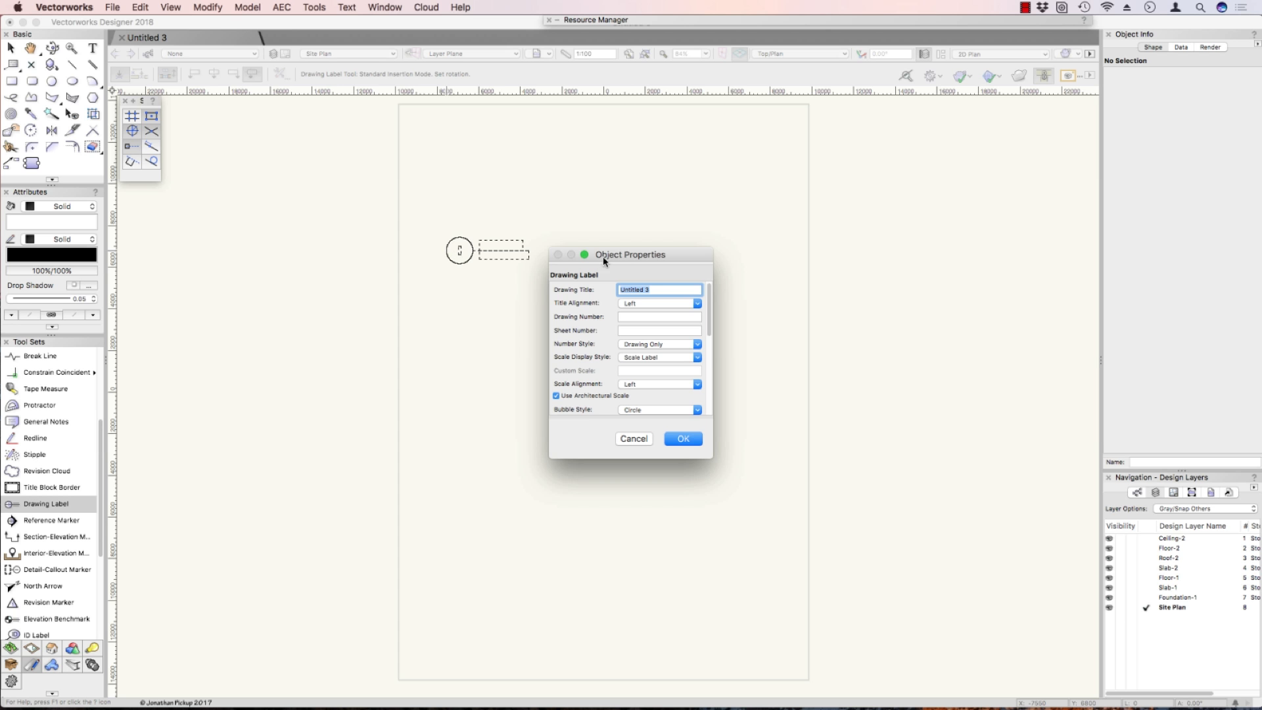
pyautogui.moveTo(709, 304); pyautogui.dragTo(709, 385)
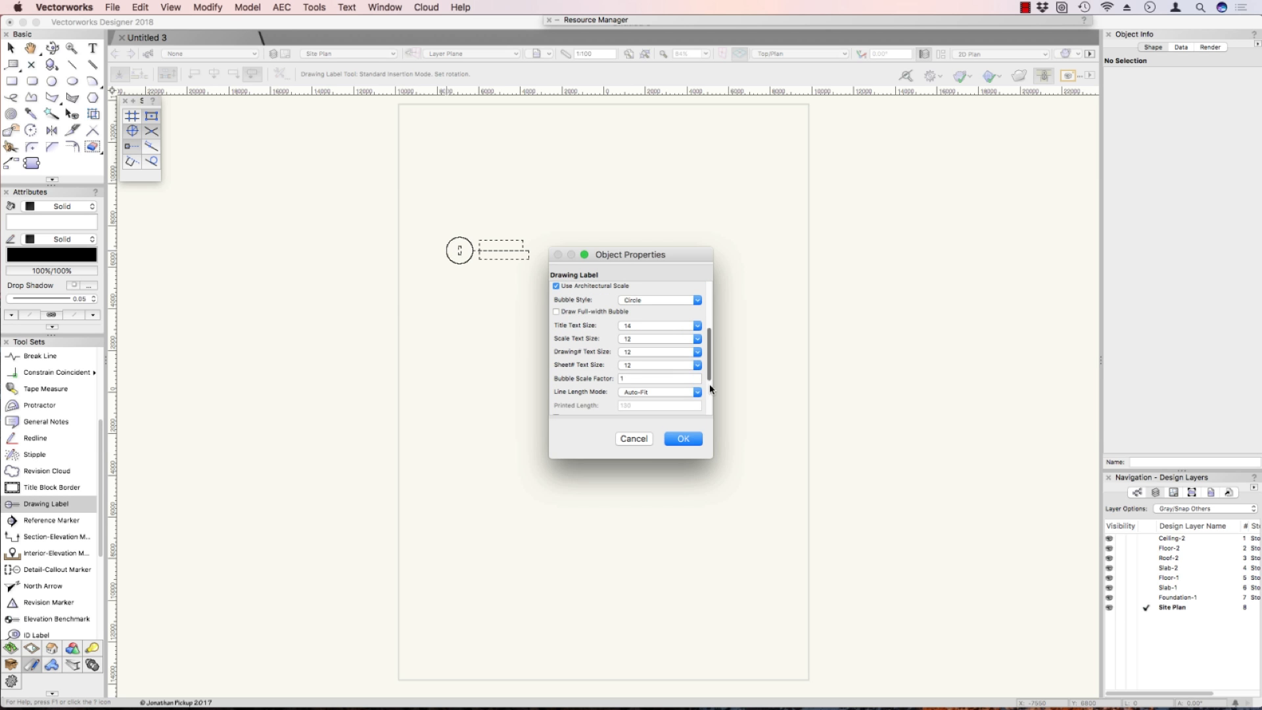
pyautogui.click(684, 439)
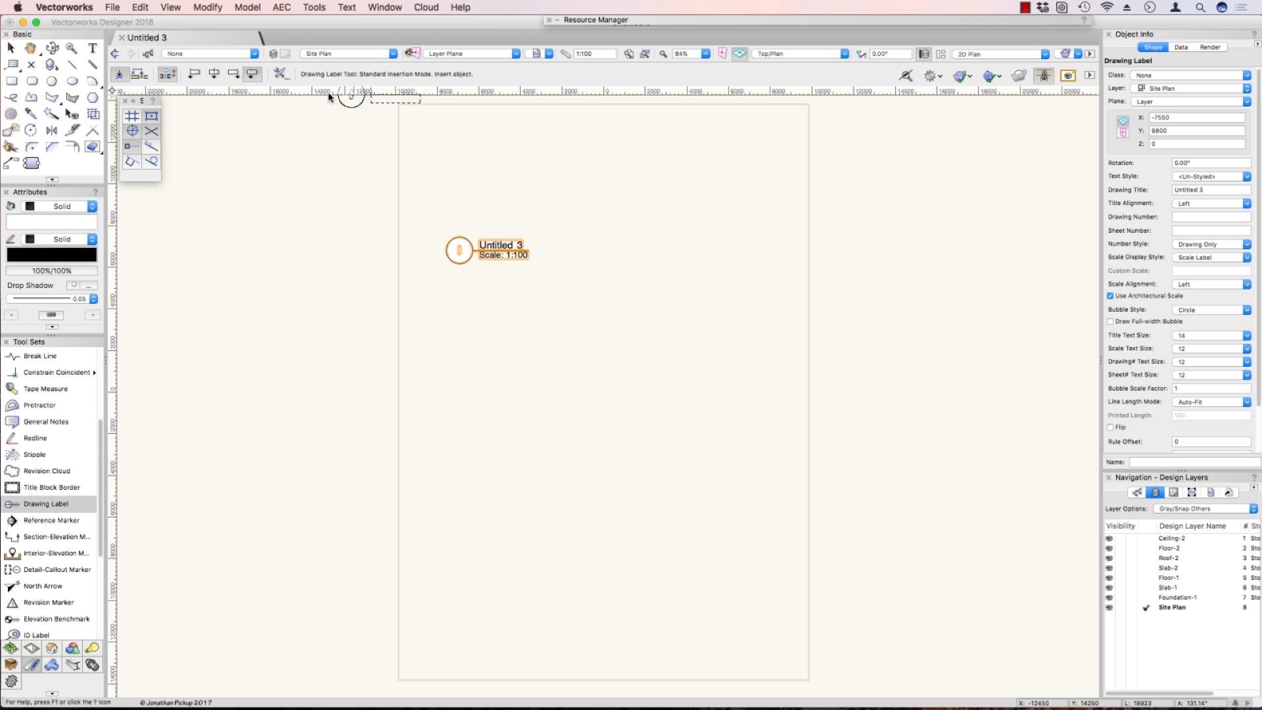
pyautogui.click(280, 73)
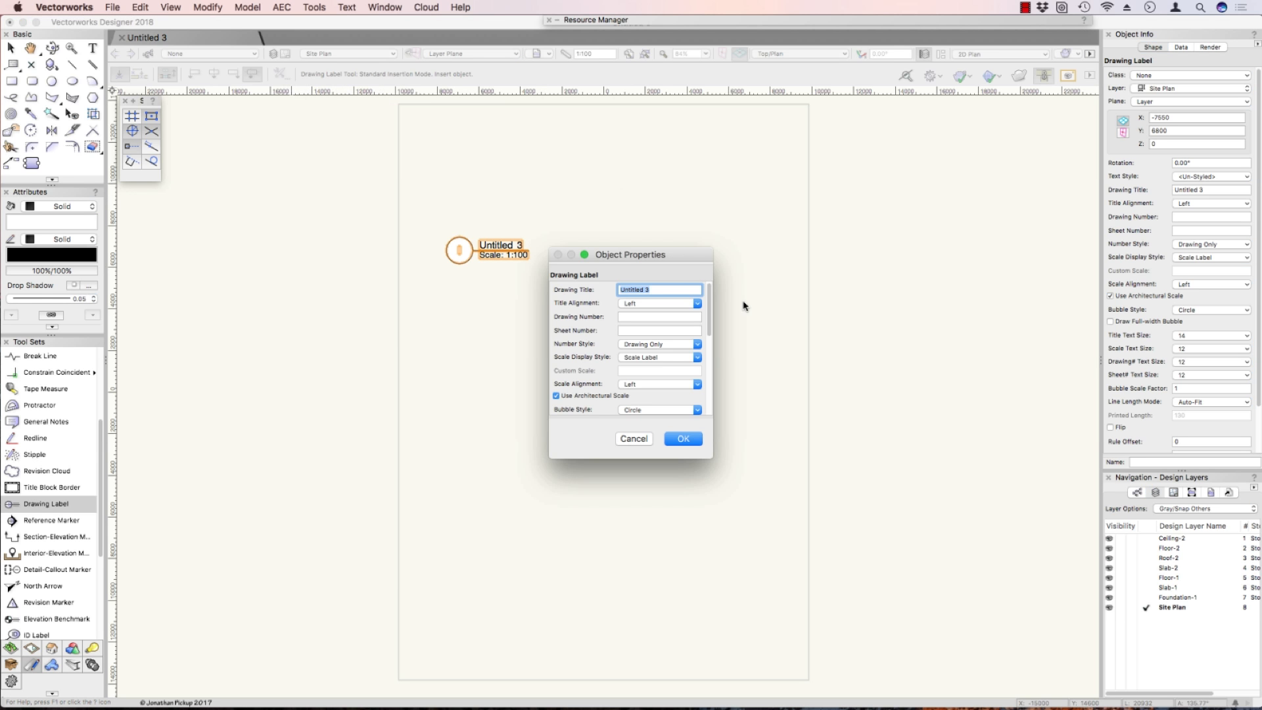
pyautogui.moveTo(667, 248); pyautogui.dragTo(669, 151)
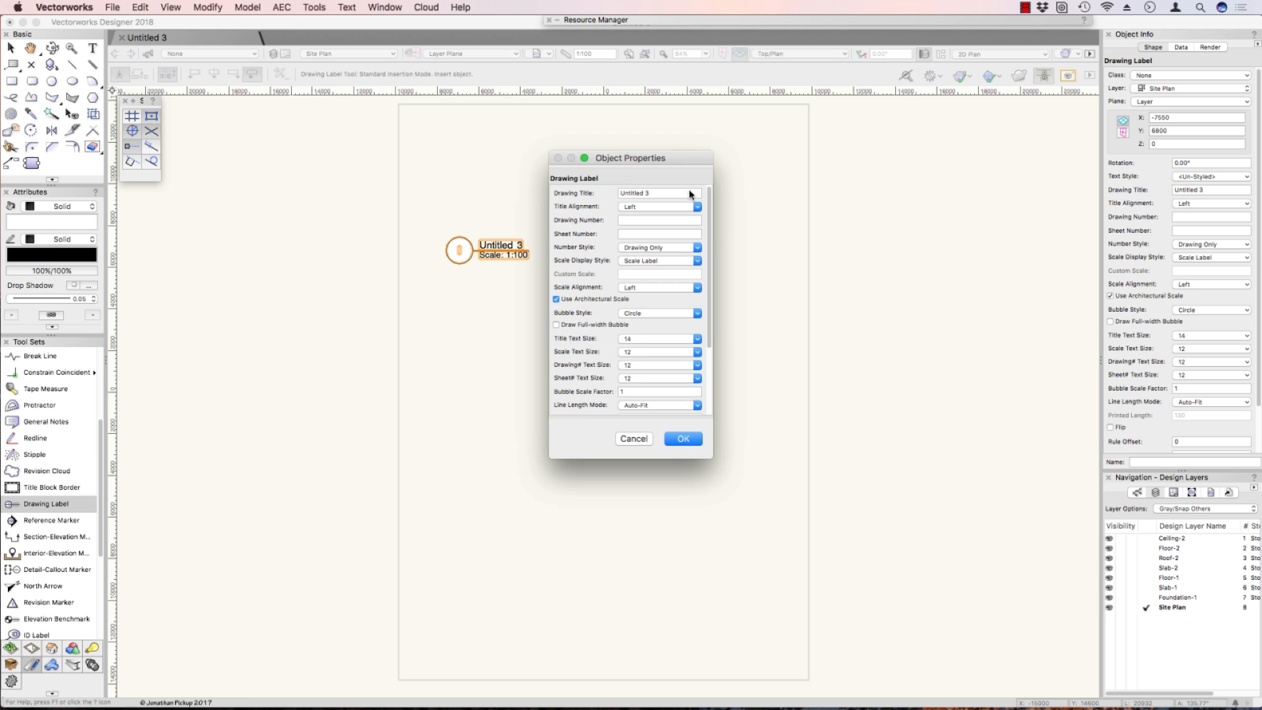
pyautogui.click(641, 438)
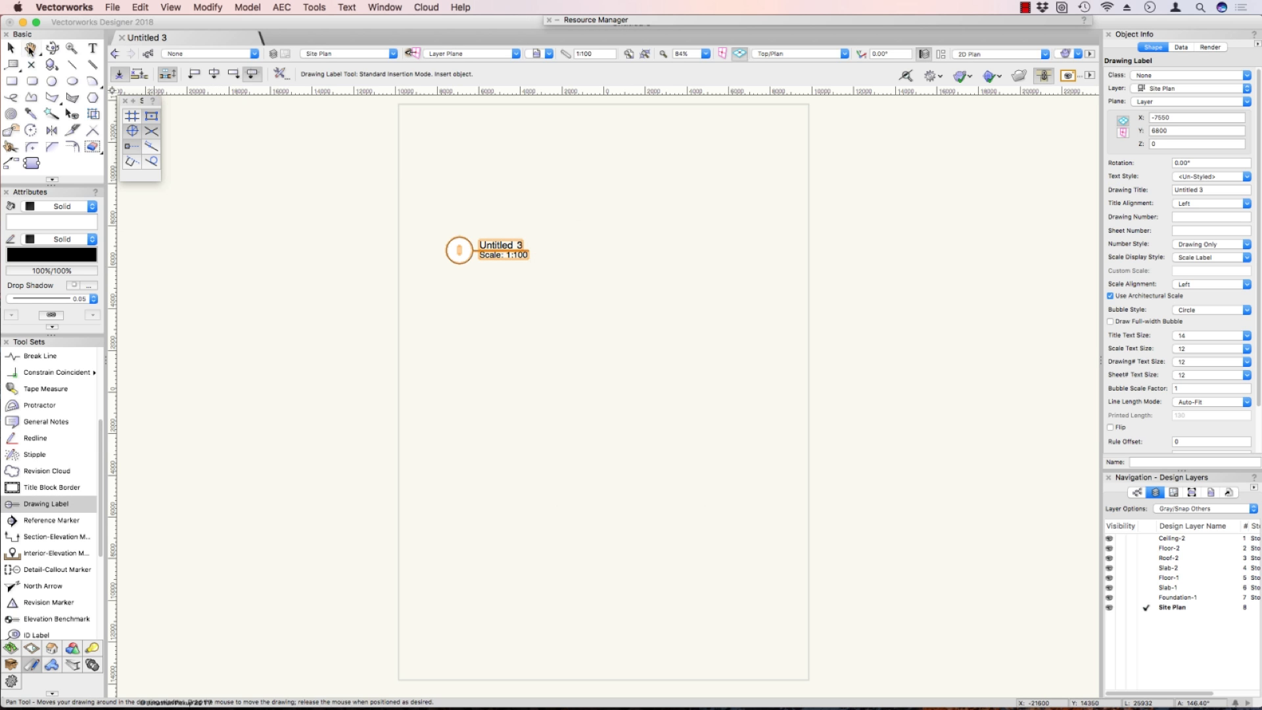
# Set the drawing label's Scale Display Style to SCALE Label and its Number Style to Drawing and Sheet.
pyautogui.click(11, 48)
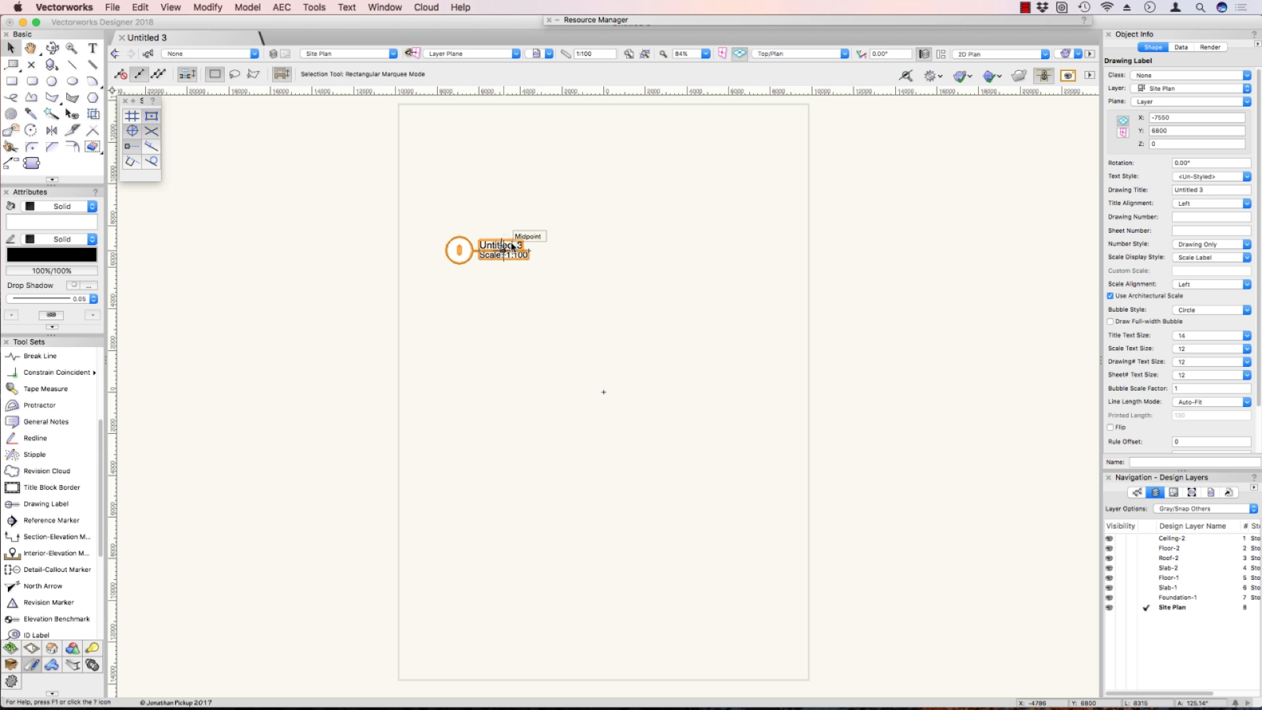
pyautogui.click(1210, 259)
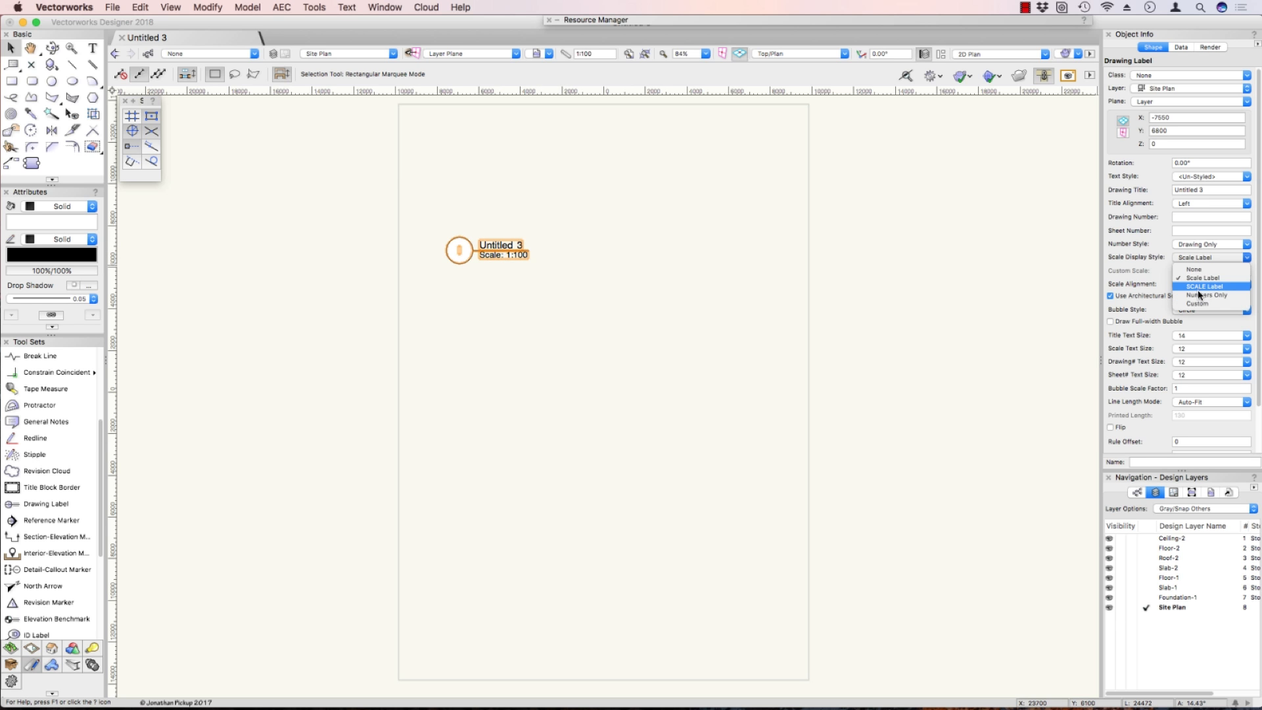
pyautogui.click(1197, 287)
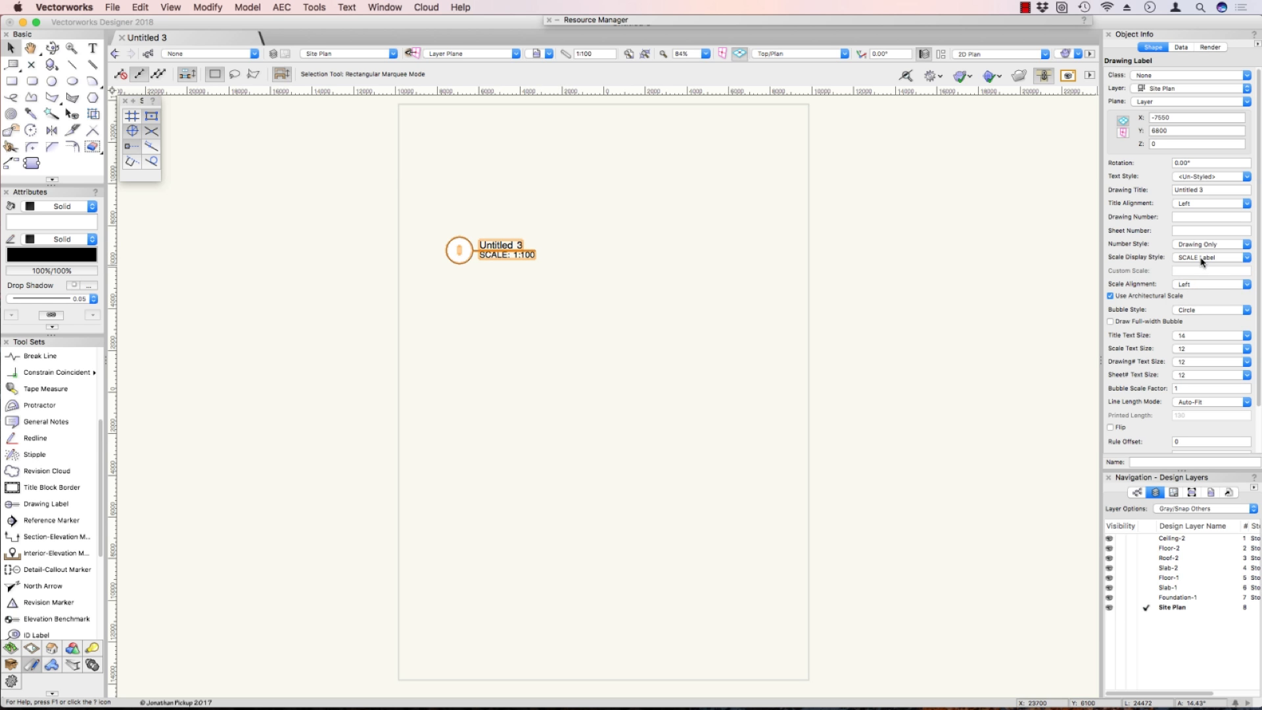
pyautogui.click(1198, 257)
pyautogui.click(1194, 269)
pyautogui.click(1202, 257)
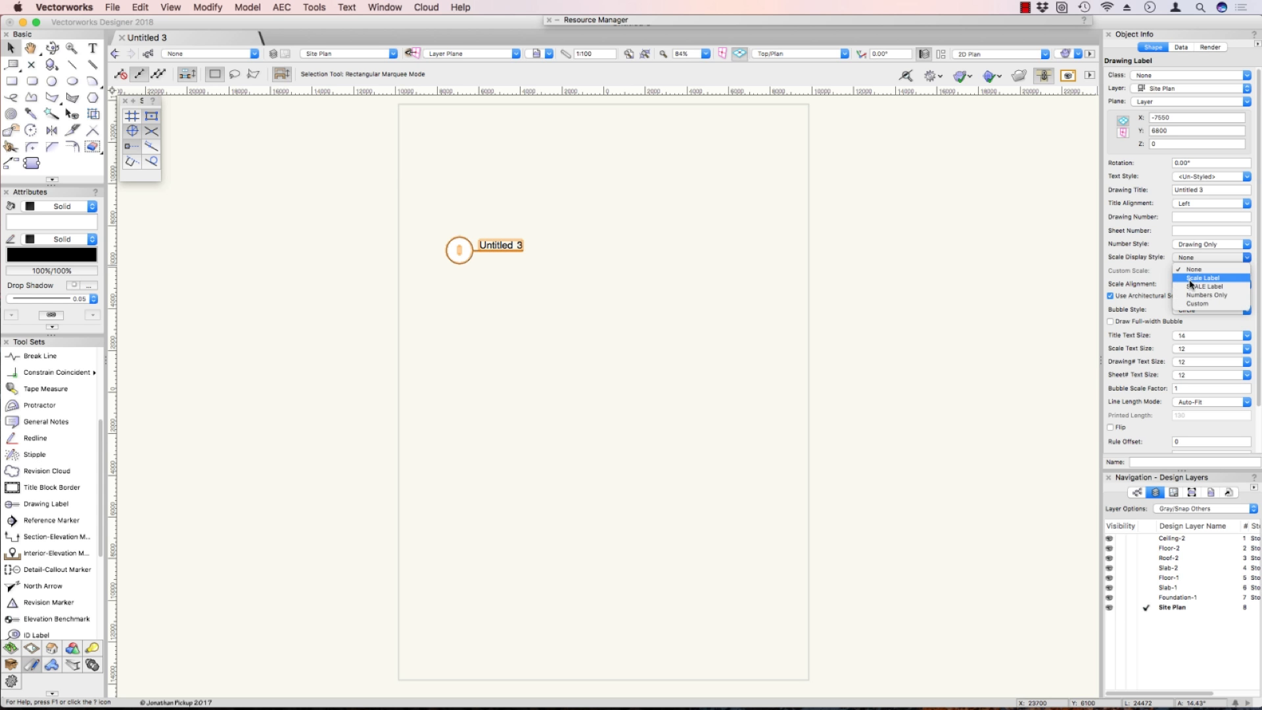
pyautogui.click(1189, 288)
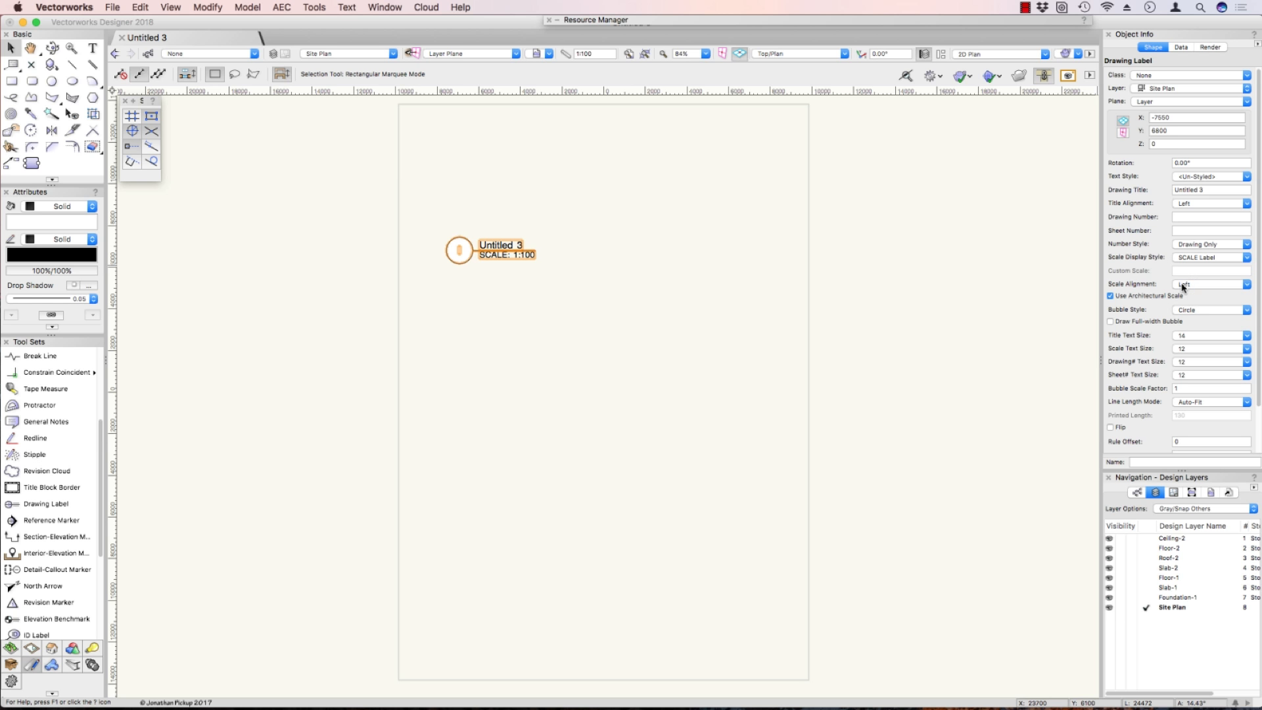
pyautogui.click(1197, 244)
pyautogui.click(1193, 273)
# Place a North Arrow below the drawing label, using Config 3 with filled arrow graphics.
pyautogui.click(43, 585)
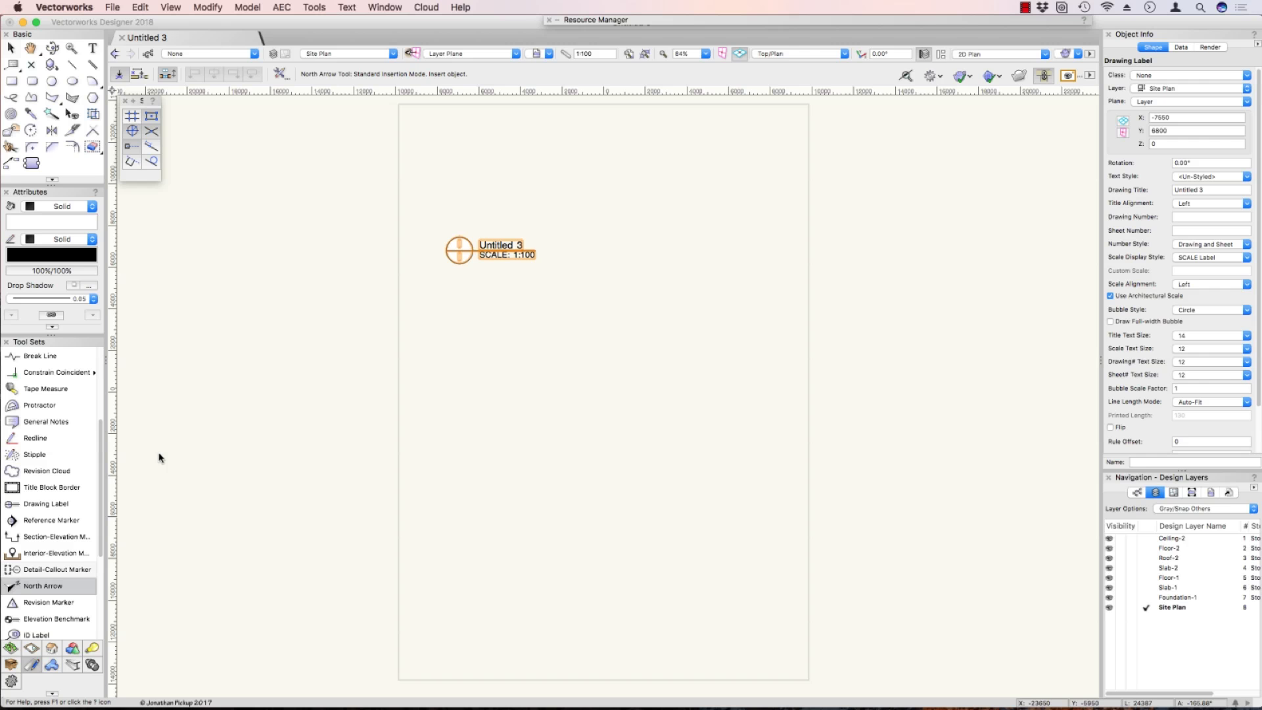
pyautogui.click(461, 307)
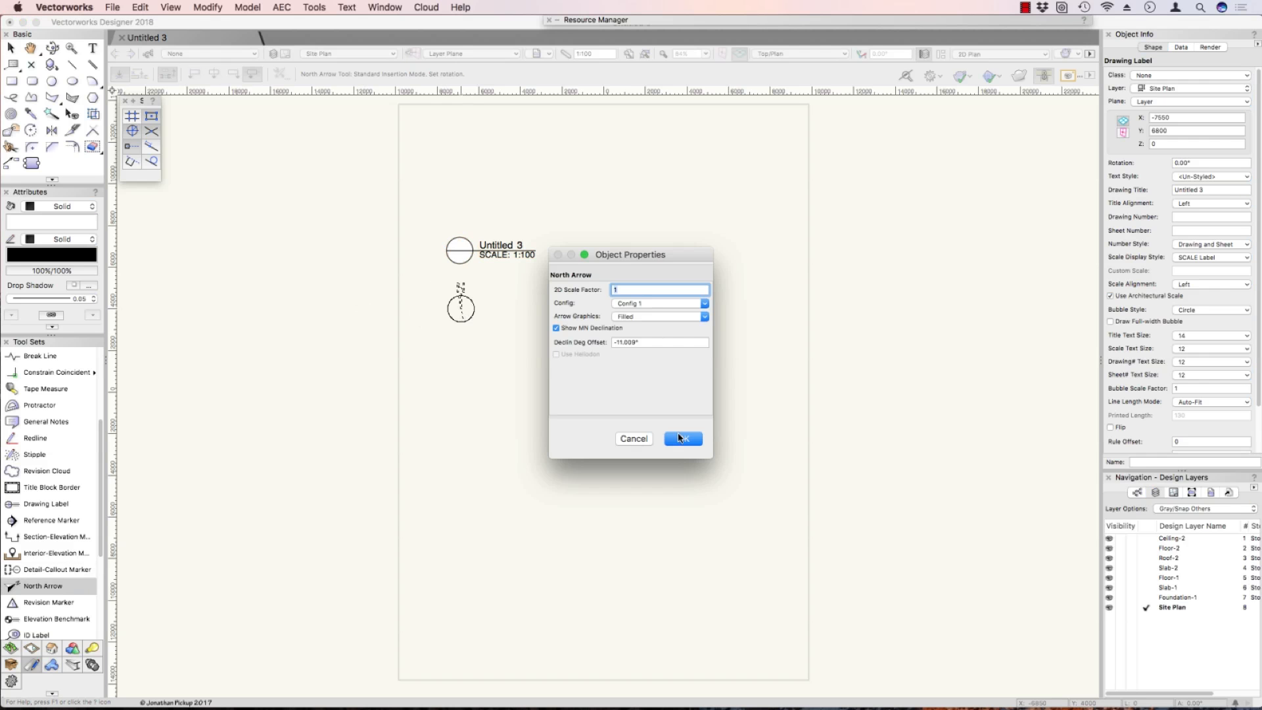
pyautogui.click(650, 303)
pyautogui.click(638, 332)
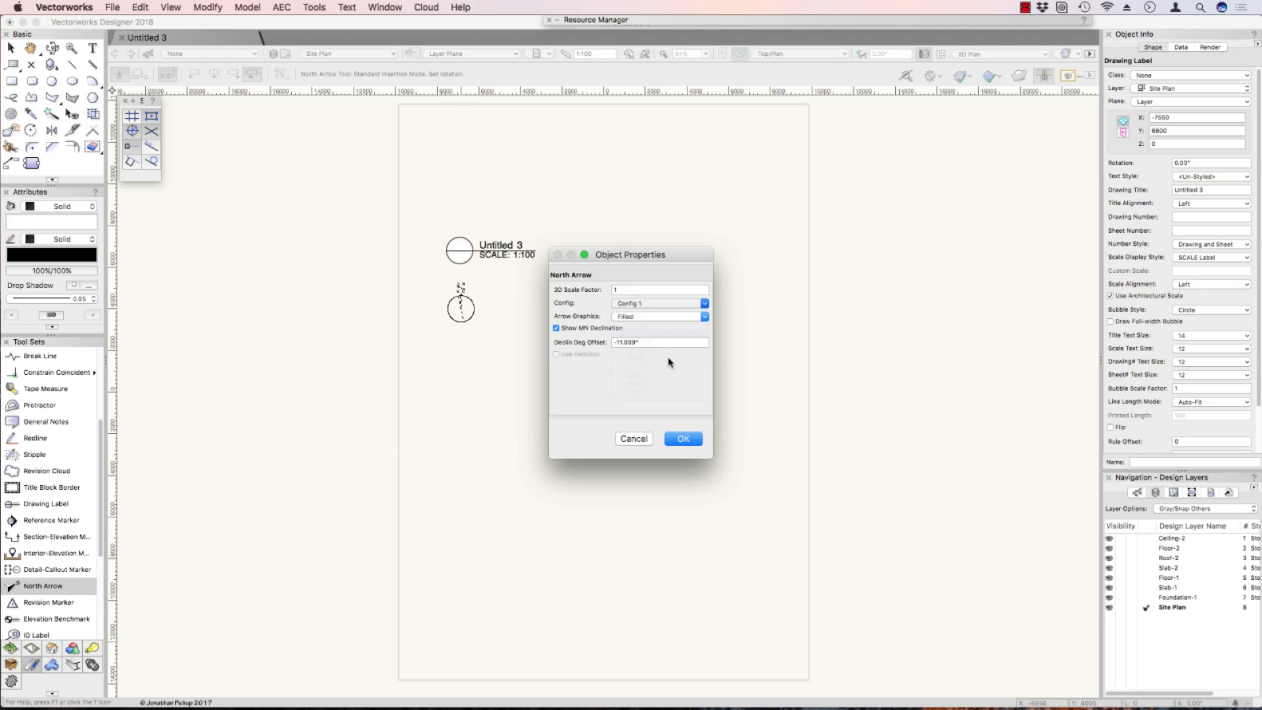
pyautogui.click(681, 439)
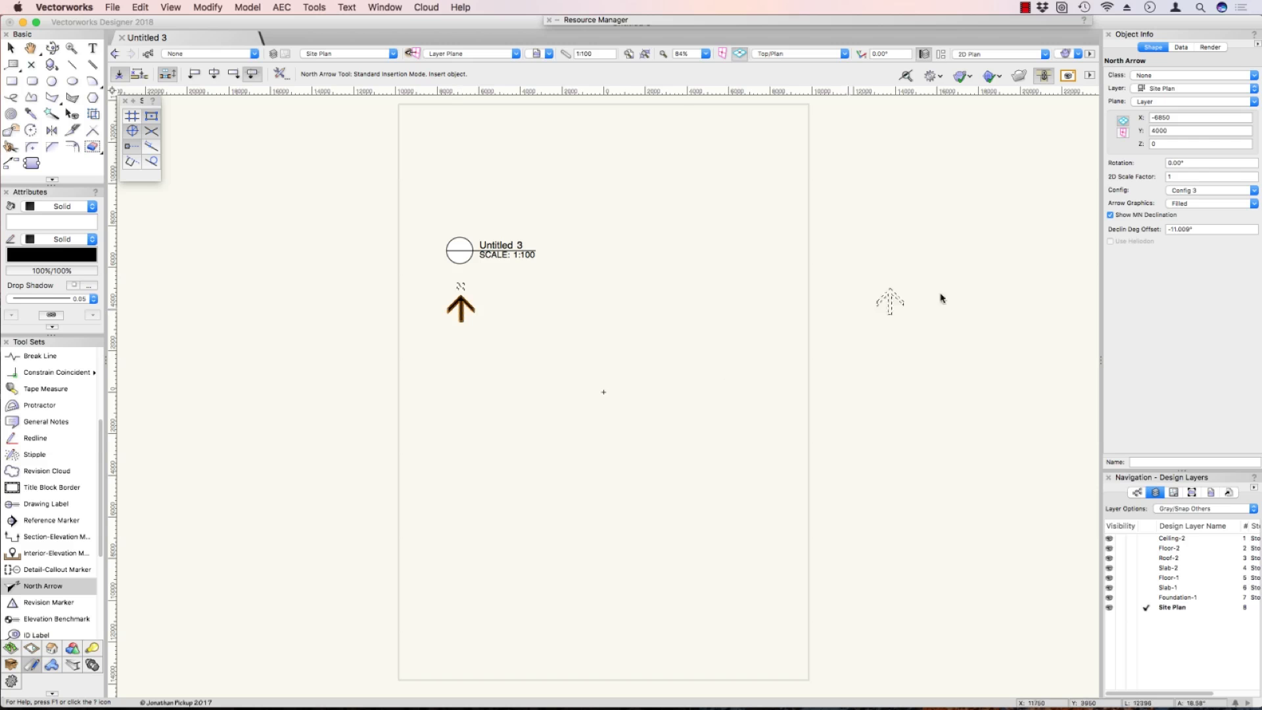
# Try Config 2 for the north arrow, settle on Config 4, and deselect the arrow.
pyautogui.click(1191, 190)
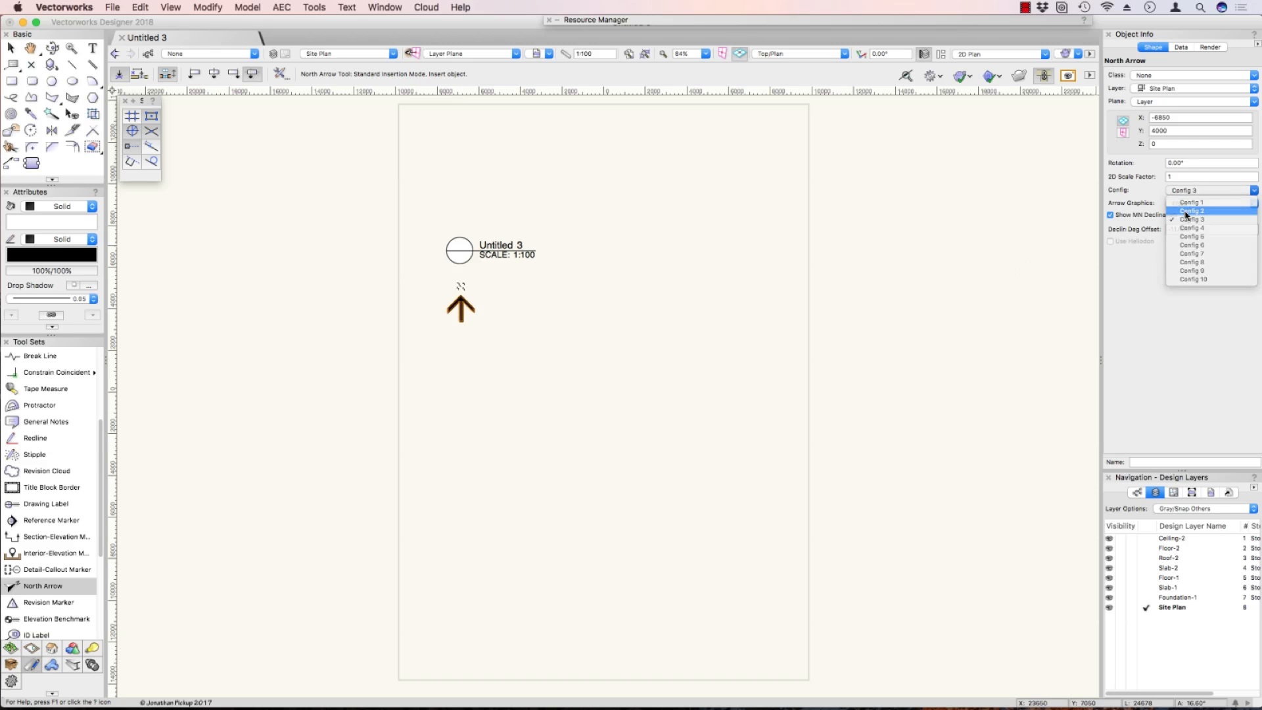
pyautogui.click(1188, 211)
pyautogui.click(1195, 191)
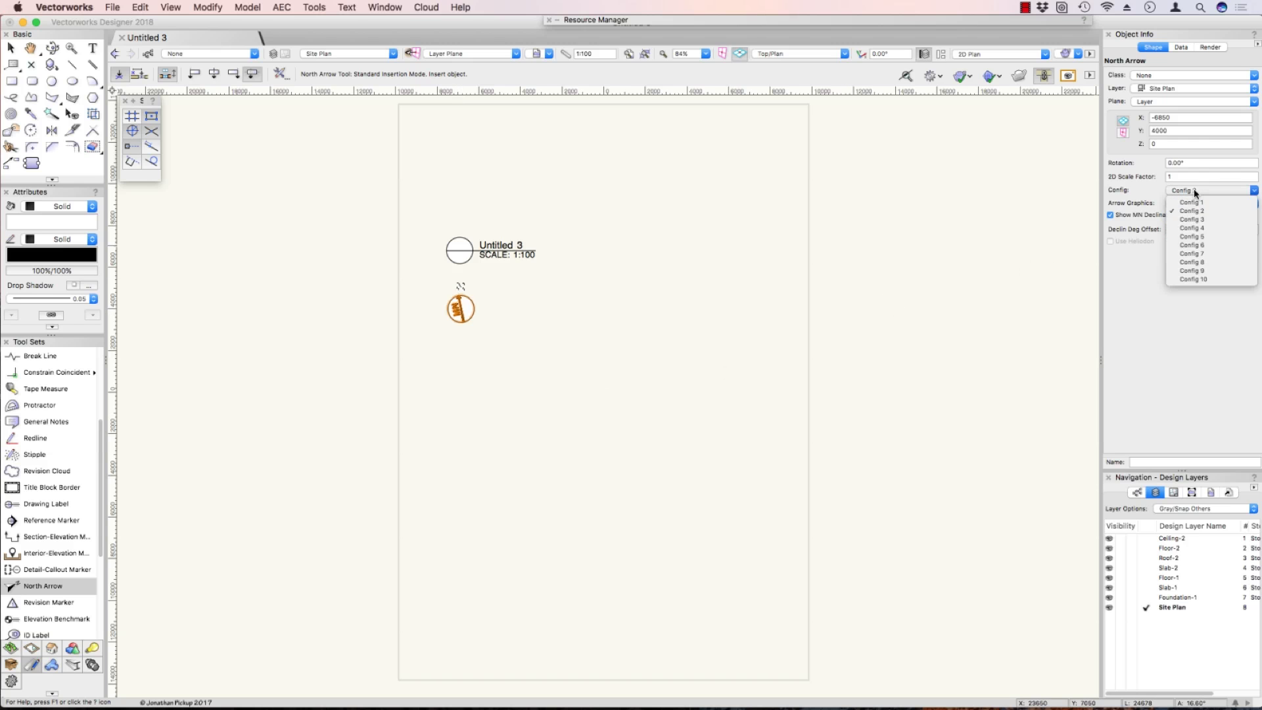
pyautogui.click(1191, 228)
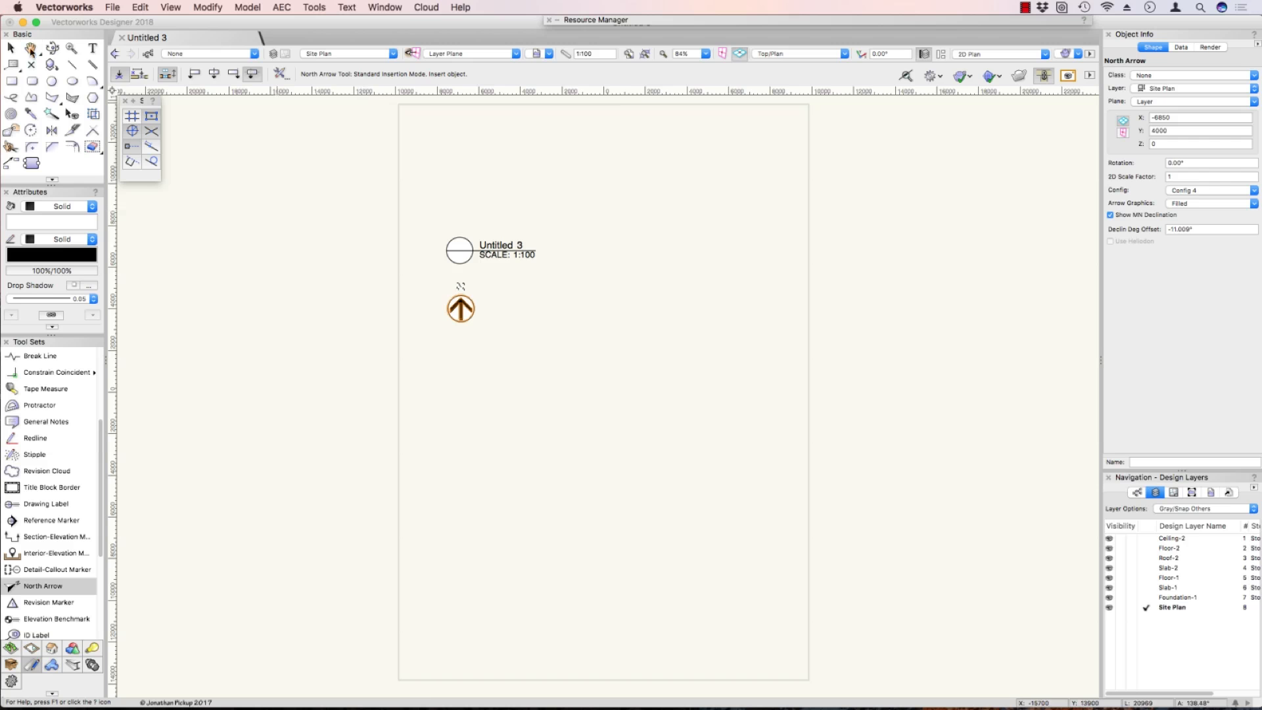
pyautogui.press('x')
pyautogui.click(502, 300)
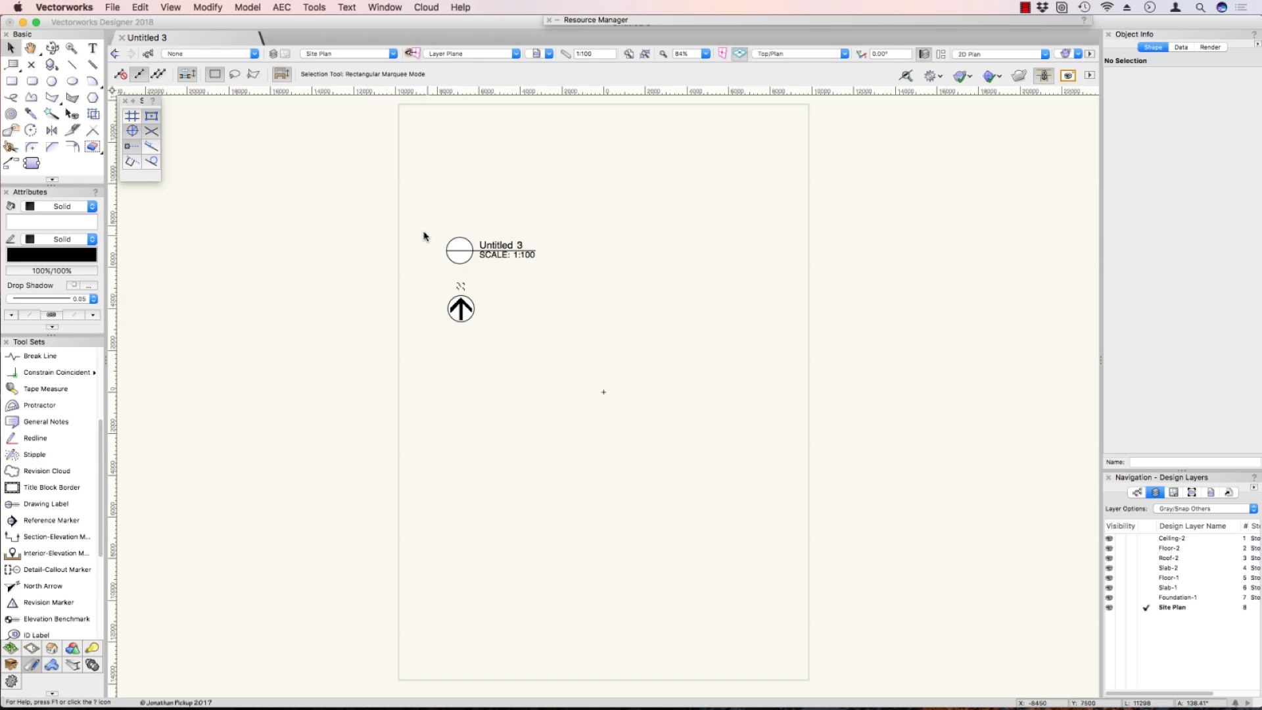
# Pick up the drawing label's attributes with the Eyedropper, using Plug-in Parameters and Pick Up Sets Defaults.
pyautogui.press('c')
pyautogui.moveTo(430, 224); pyautogui.dragTo(577, 349)
pyautogui.click(538, 263)
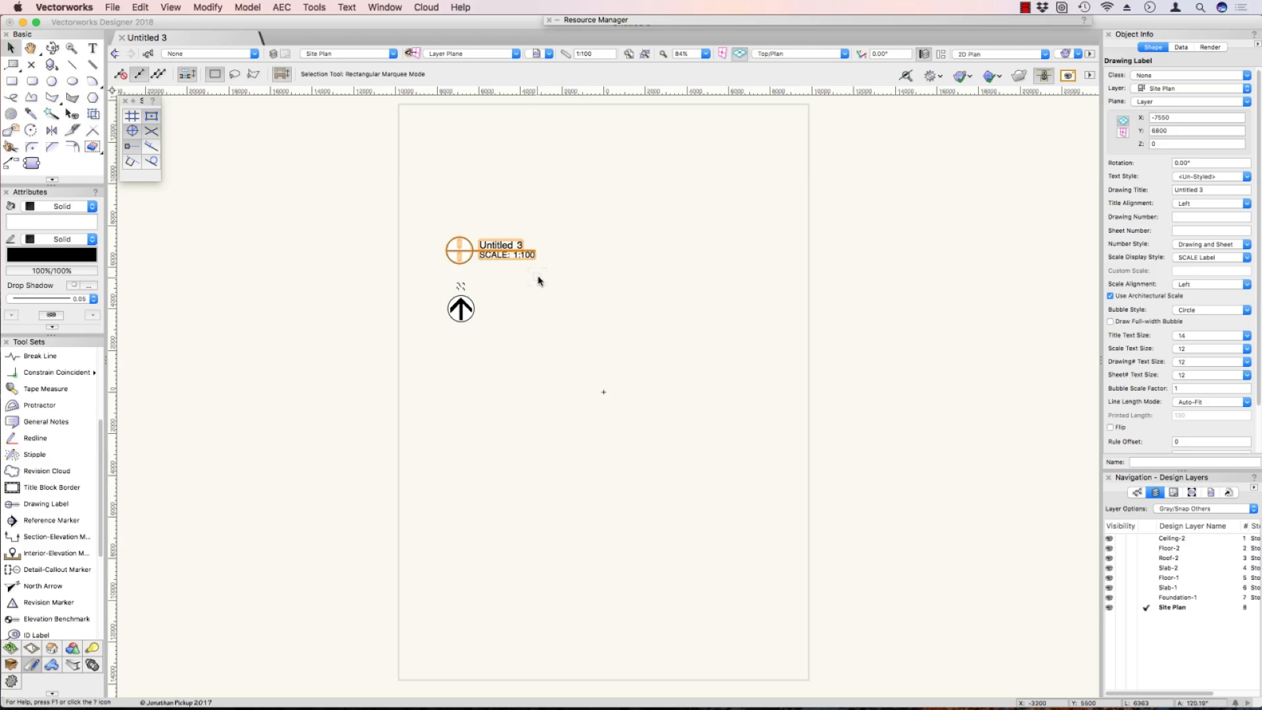
pyautogui.scroll(2, 537, 279)
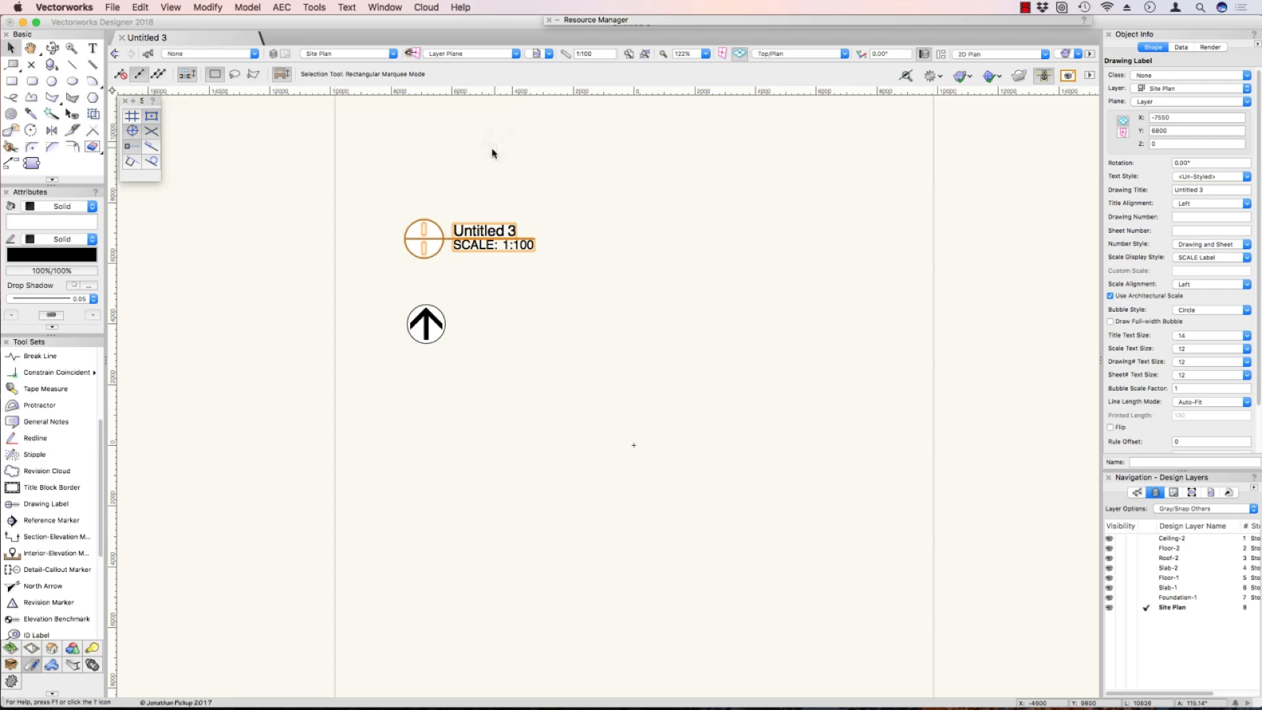
pyautogui.click(30, 114)
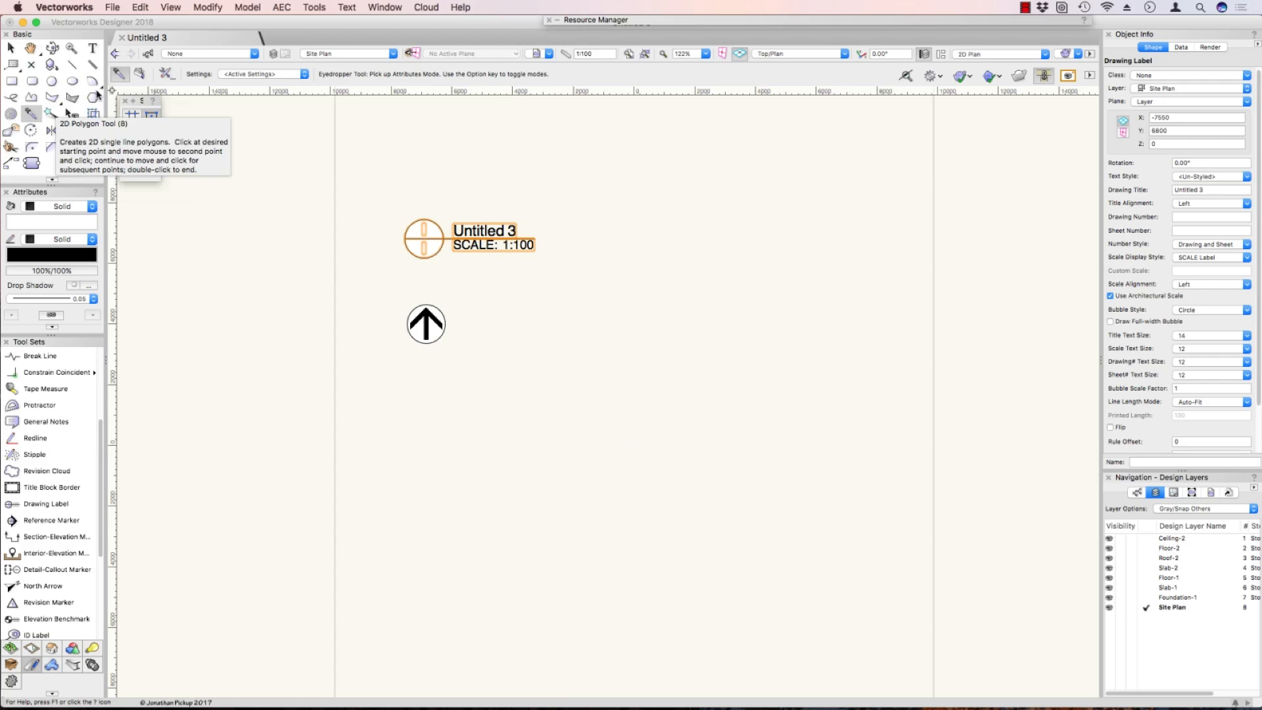
pyautogui.click(166, 74)
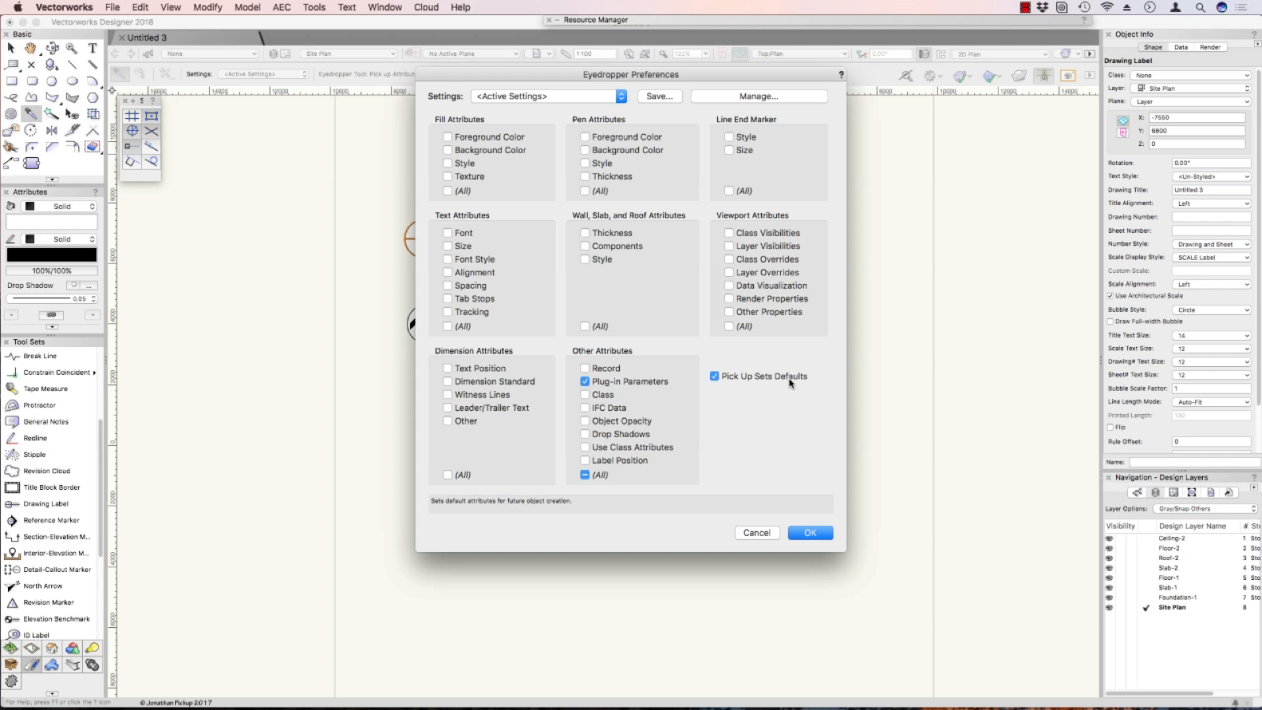
pyautogui.click(810, 533)
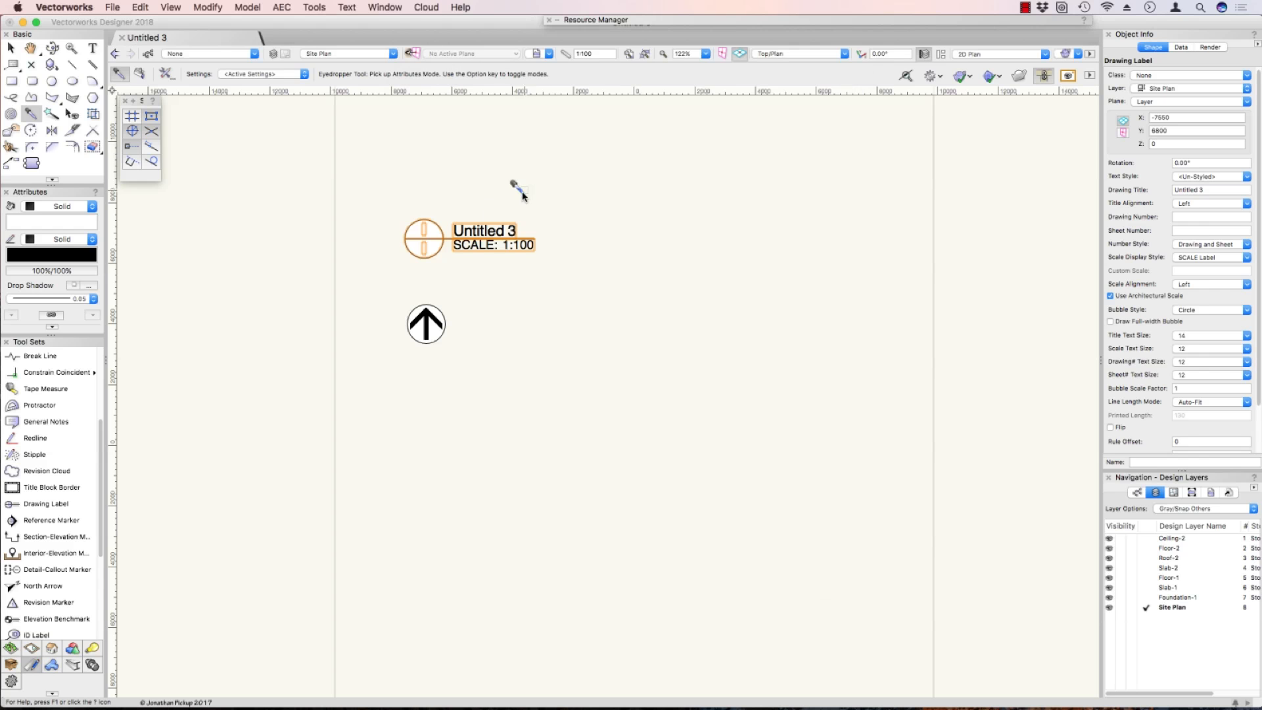
pyautogui.click(477, 243)
# Place a second drawing label and a second north arrow to the right of the first ones to test the defaults.
pyautogui.click(42, 504)
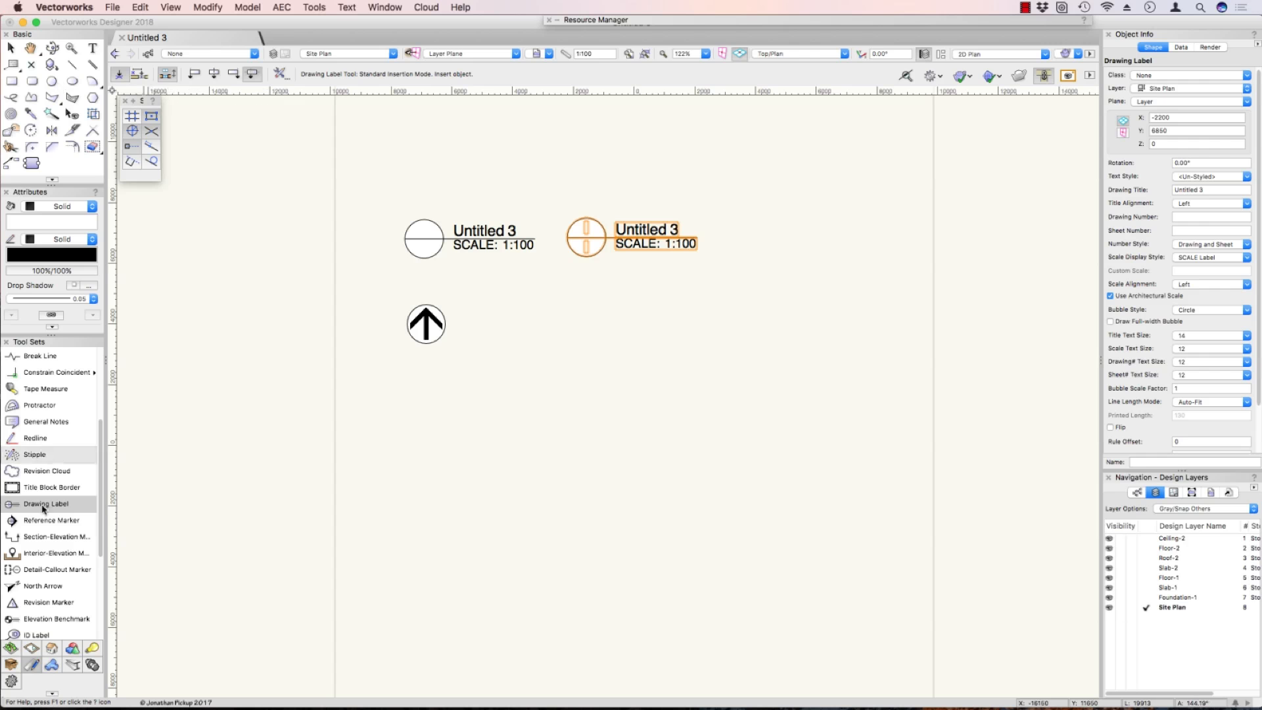
pyautogui.click(42, 586)
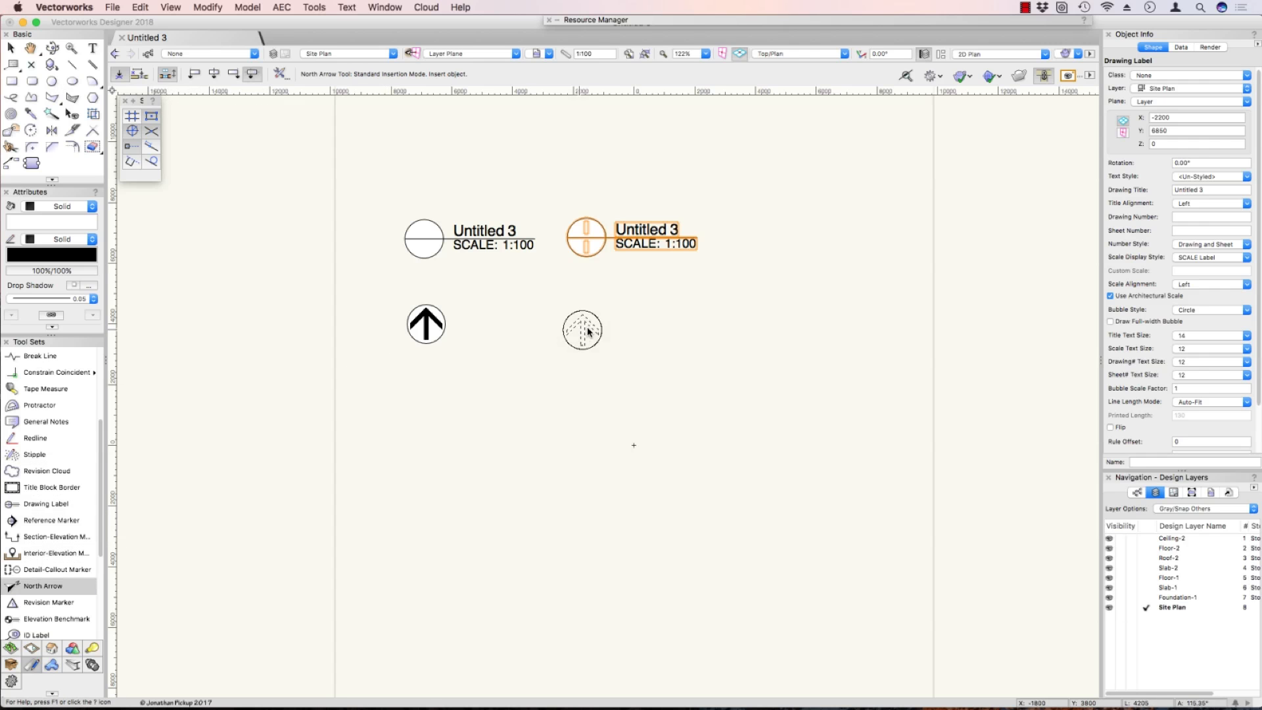
pyautogui.click(588, 337)
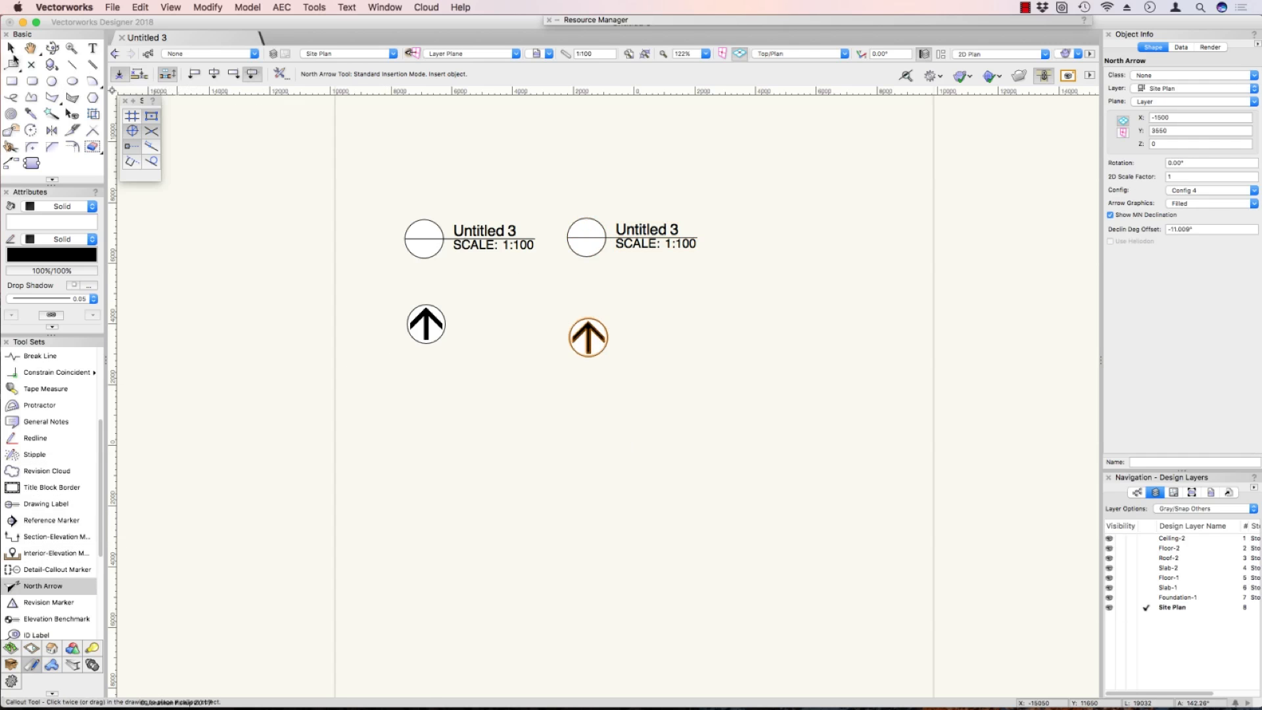
# Delete both drawing labels and both north arrows from the Site Plan layer.
pyautogui.click(10, 48)
pyautogui.moveTo(370, 196); pyautogui.dragTo(703, 401)
pyautogui.press('Delete')
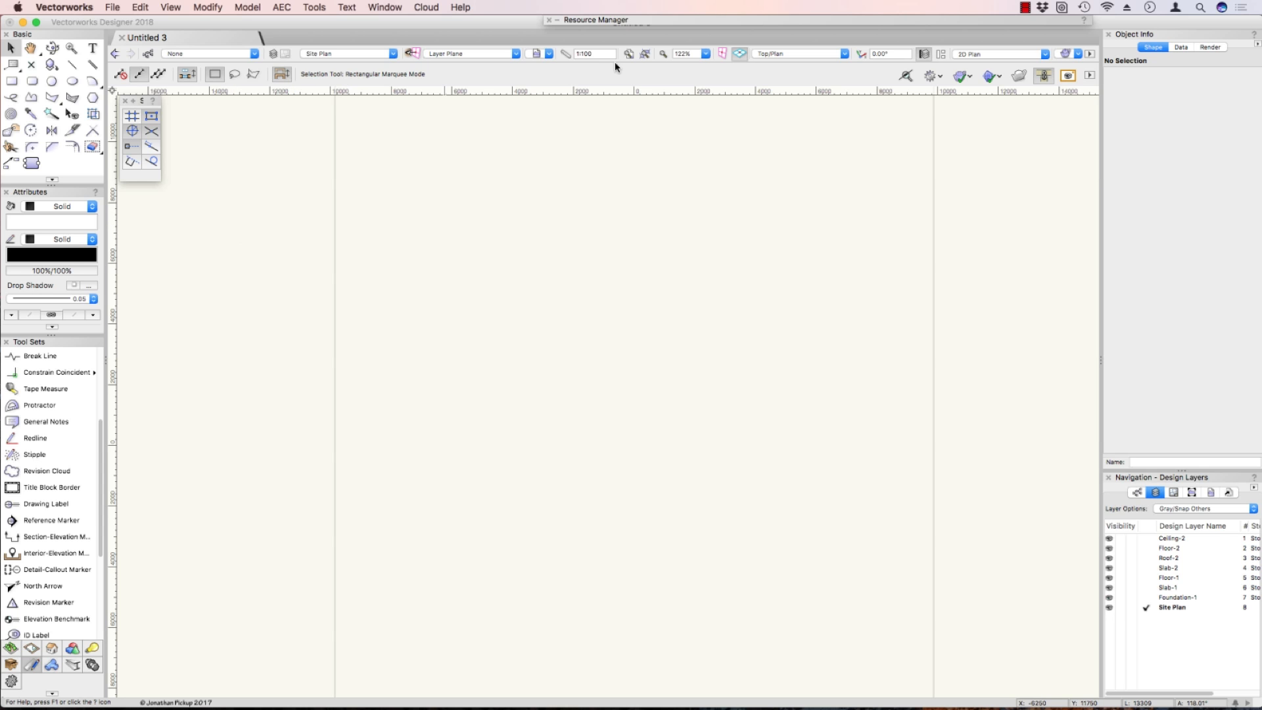
# Set the document's page to A3 paper in landscape orientation and fit the page in the view.
pyautogui.click(629, 54)
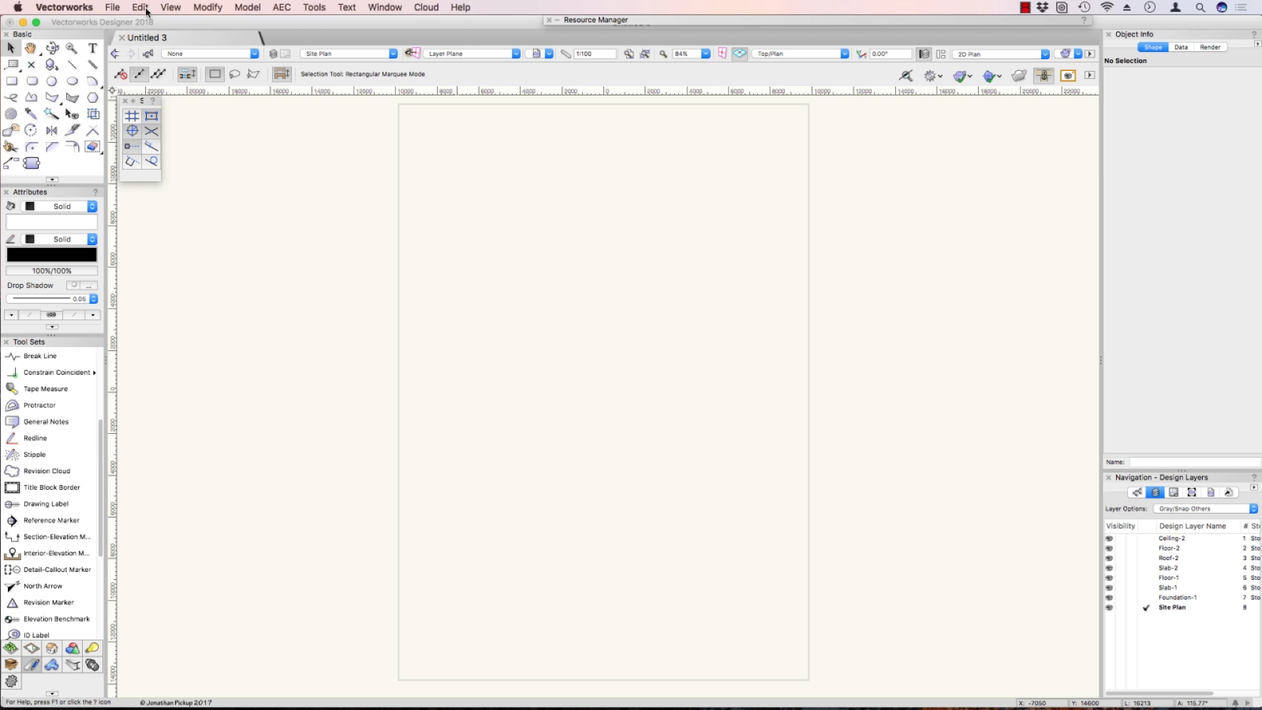
pyautogui.click(117, 8)
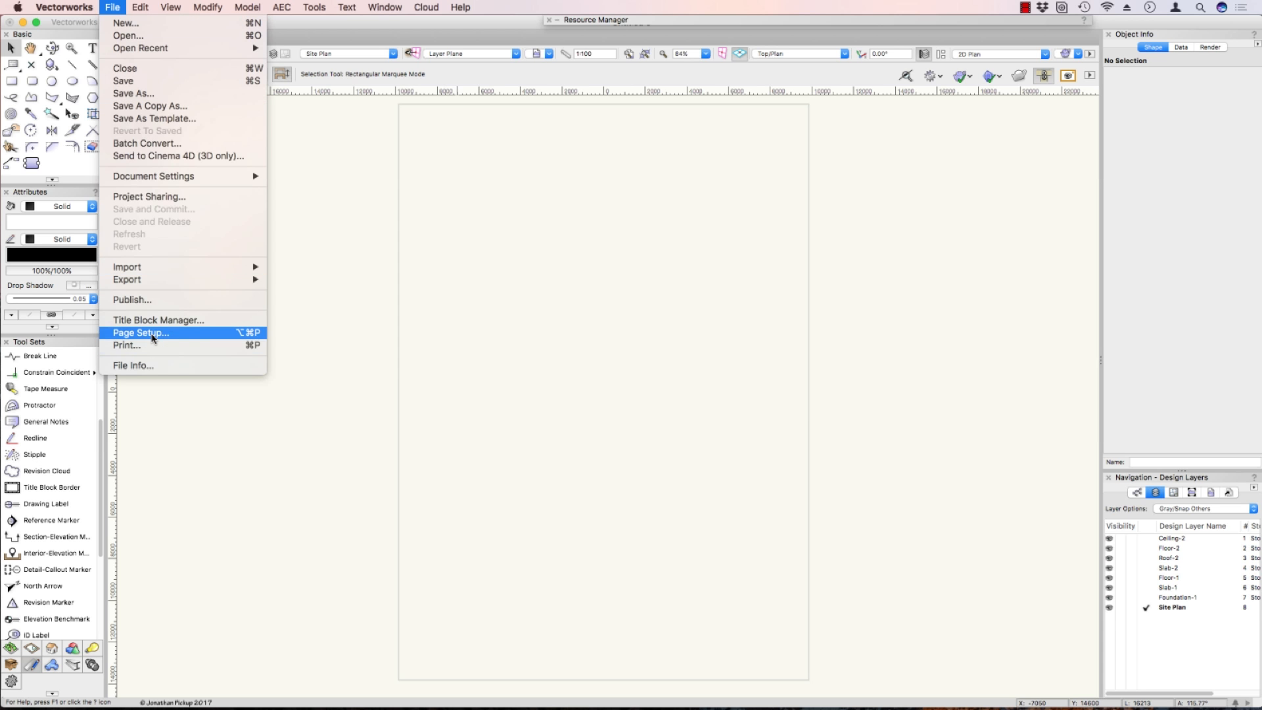
pyautogui.click(151, 334)
pyautogui.click(789, 283)
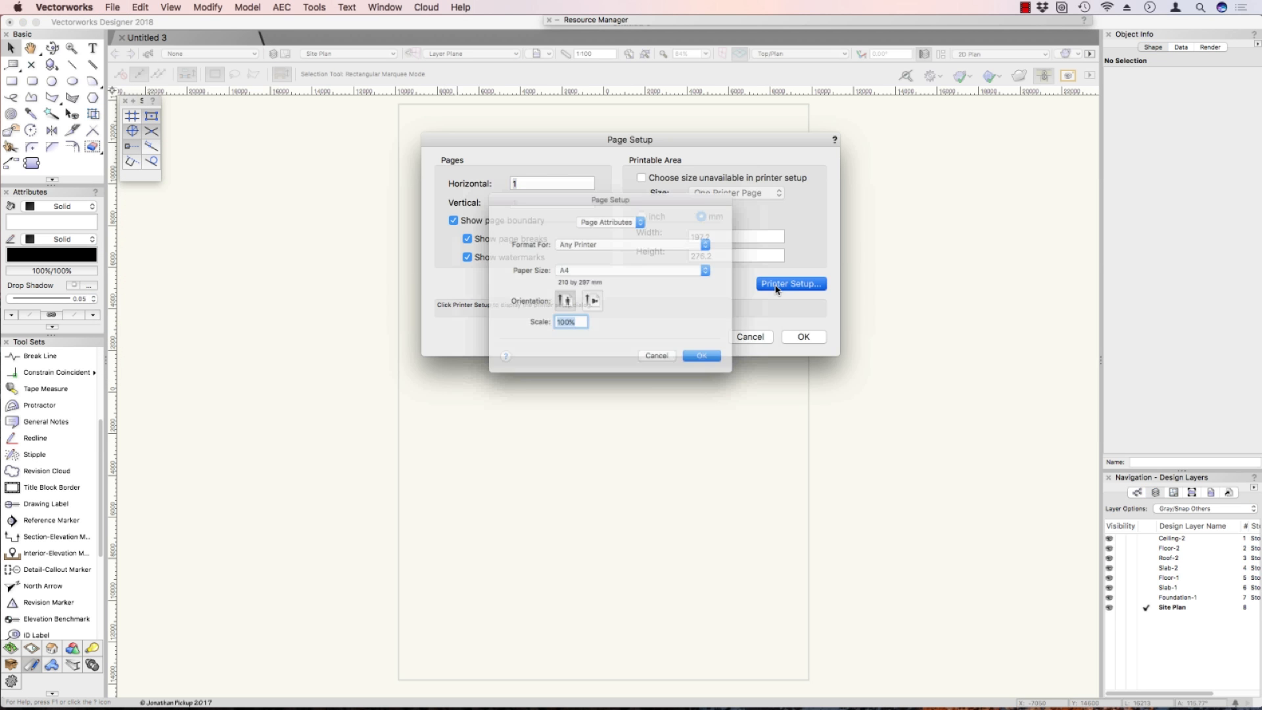
pyautogui.click(625, 268)
pyautogui.click(621, 257)
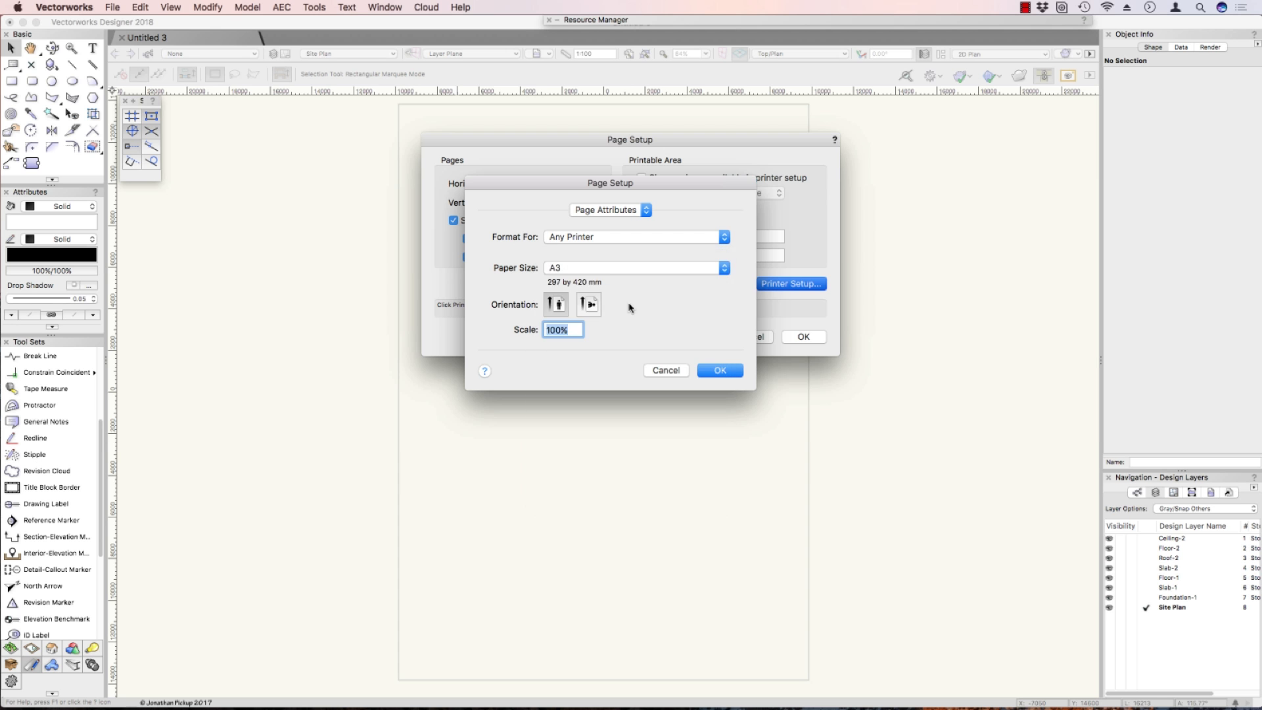
pyautogui.click(589, 305)
pyautogui.click(719, 371)
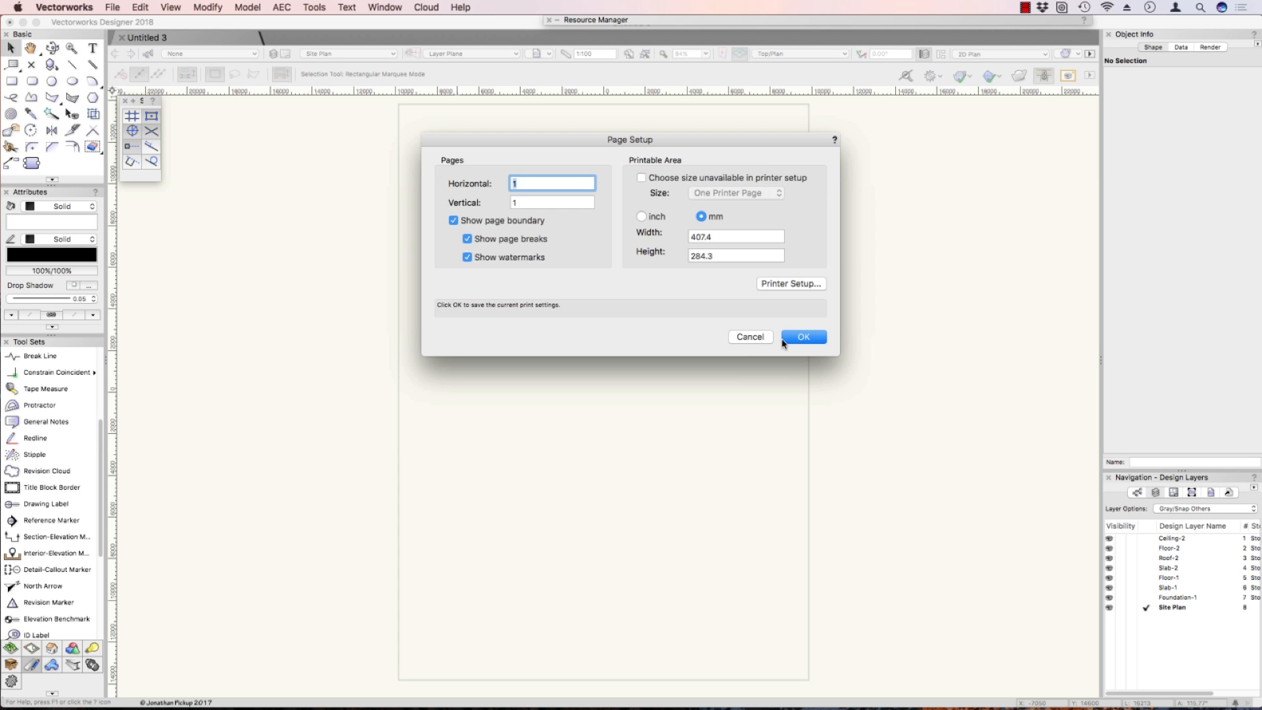
pyautogui.click(803, 337)
pyautogui.press('super+4')
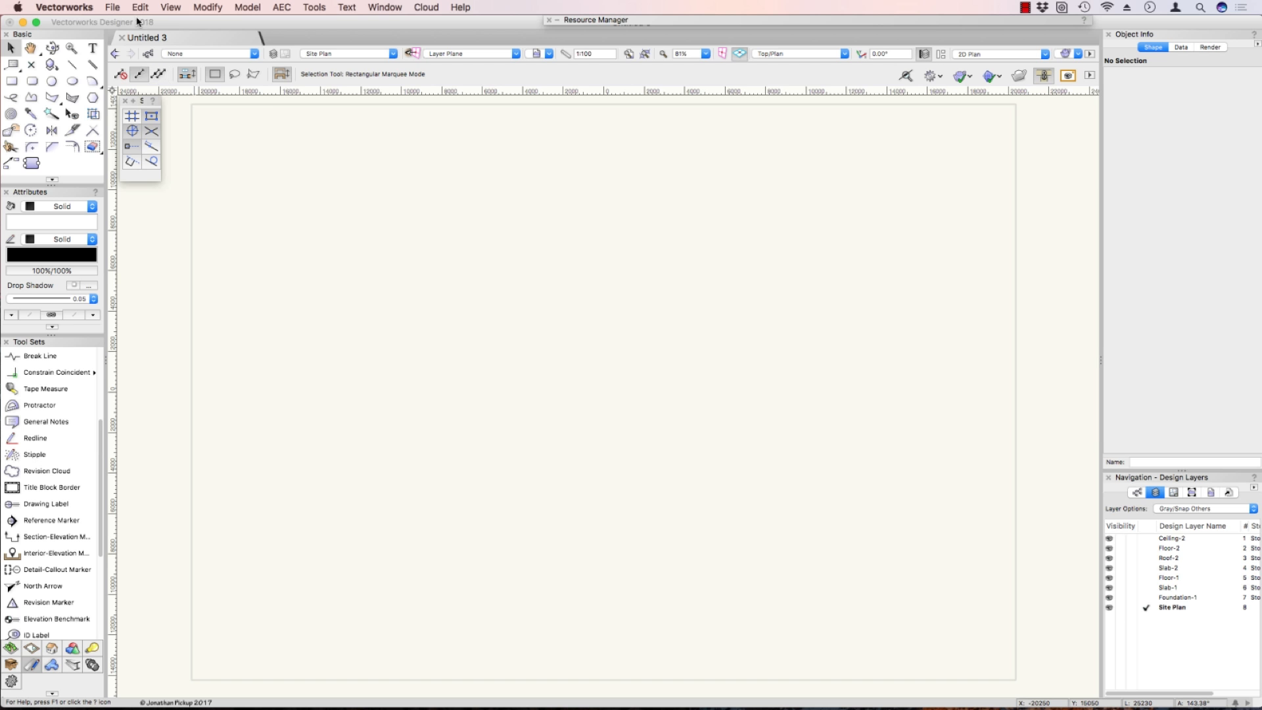
# Save the document as a Vectorworks template named Default.sta in the Templates folder.
pyautogui.click(112, 8)
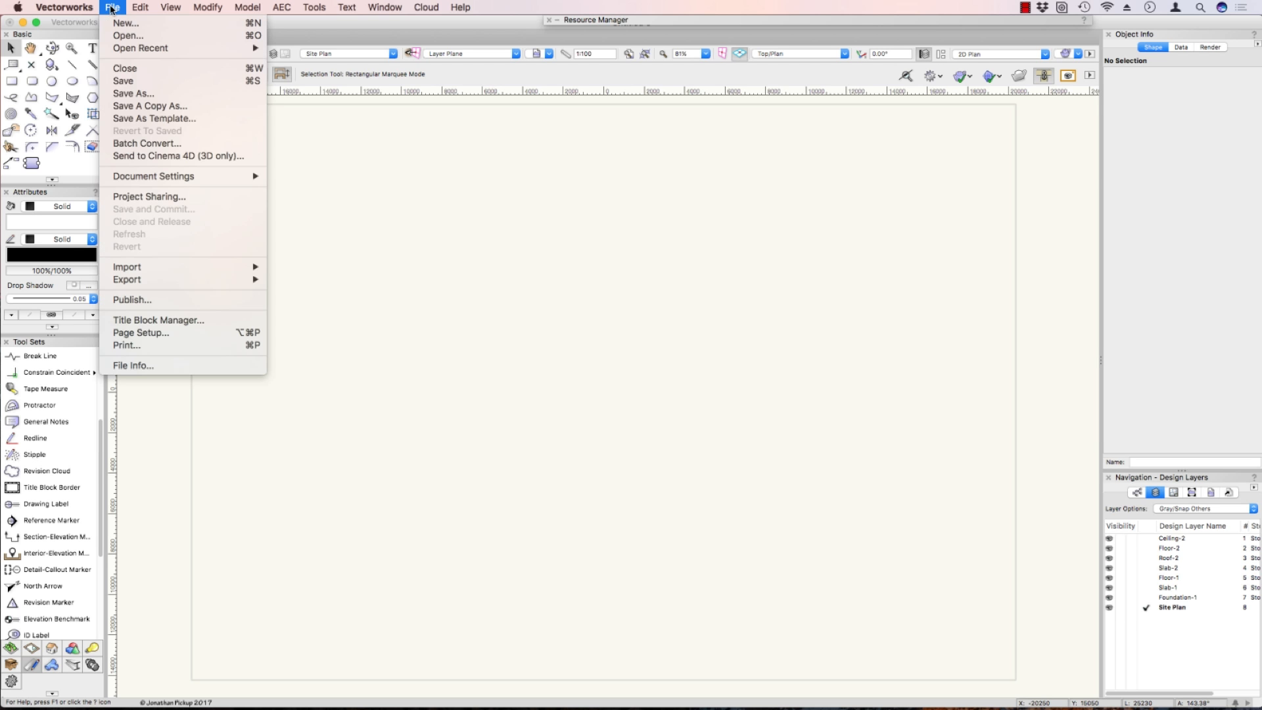
pyautogui.click(136, 123)
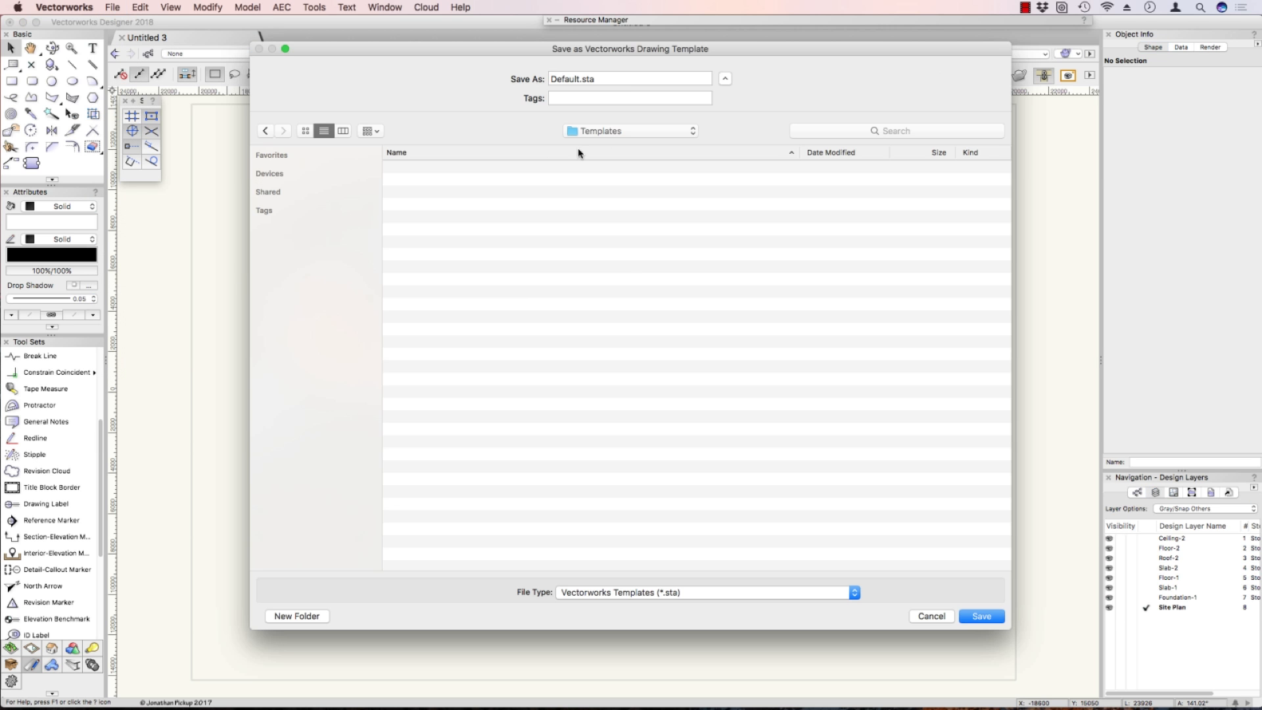
pyautogui.click(614, 131)
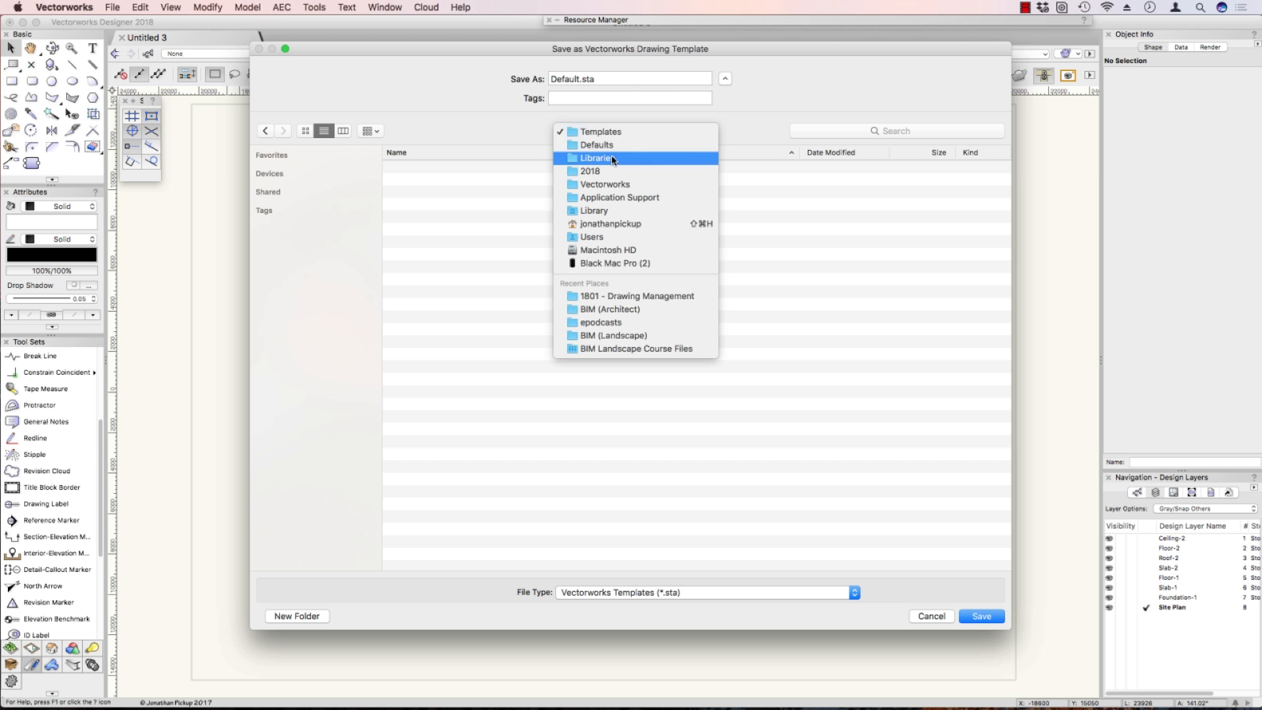
pyautogui.click(608, 132)
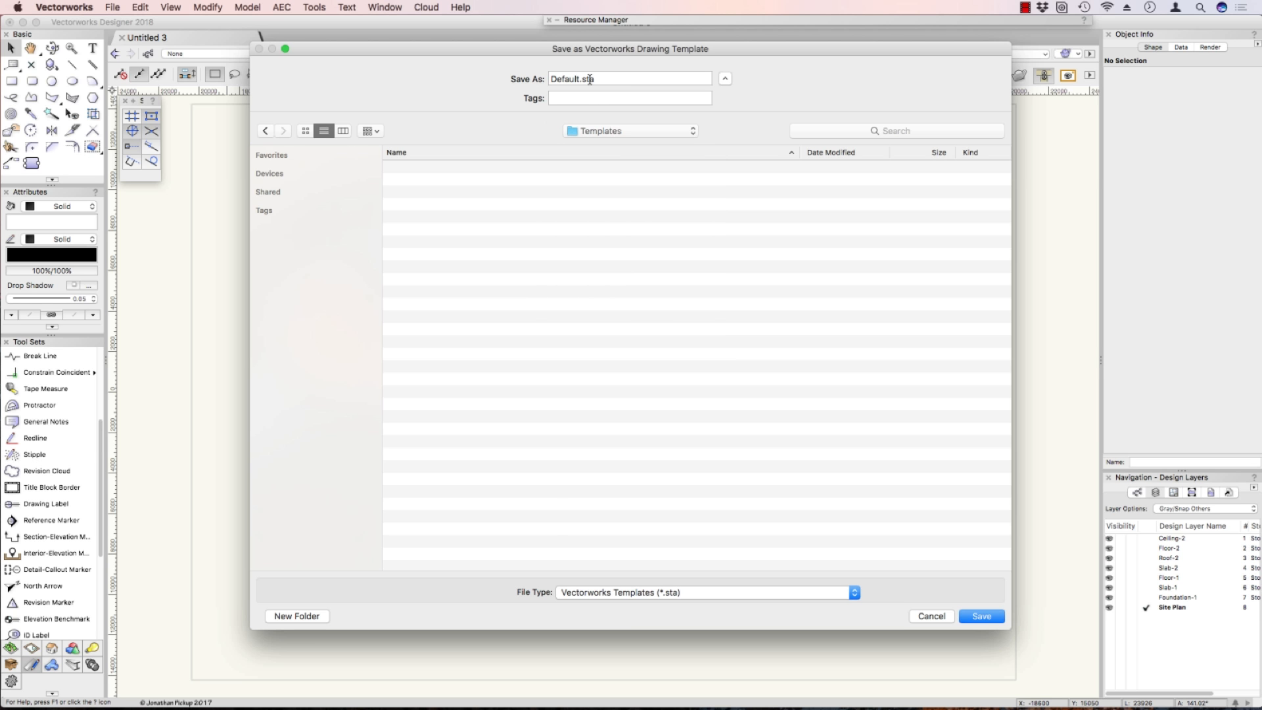
pyautogui.click(565, 79)
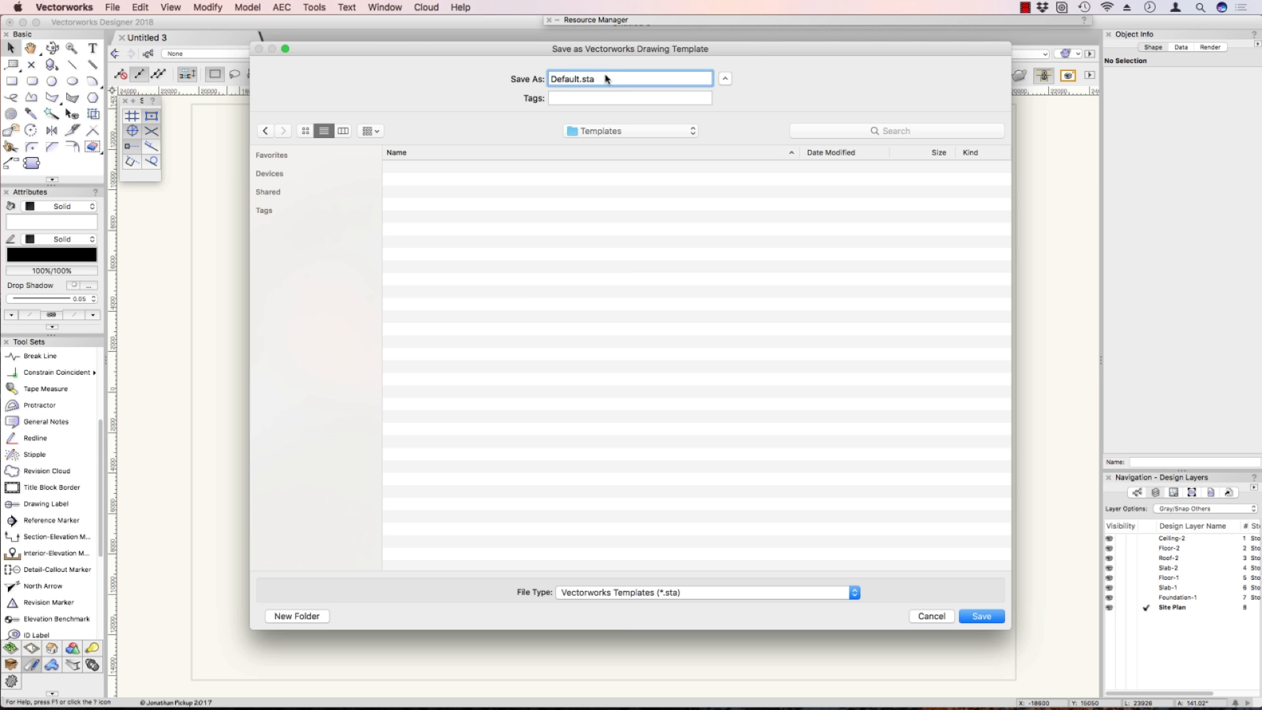
pyautogui.click(981, 616)
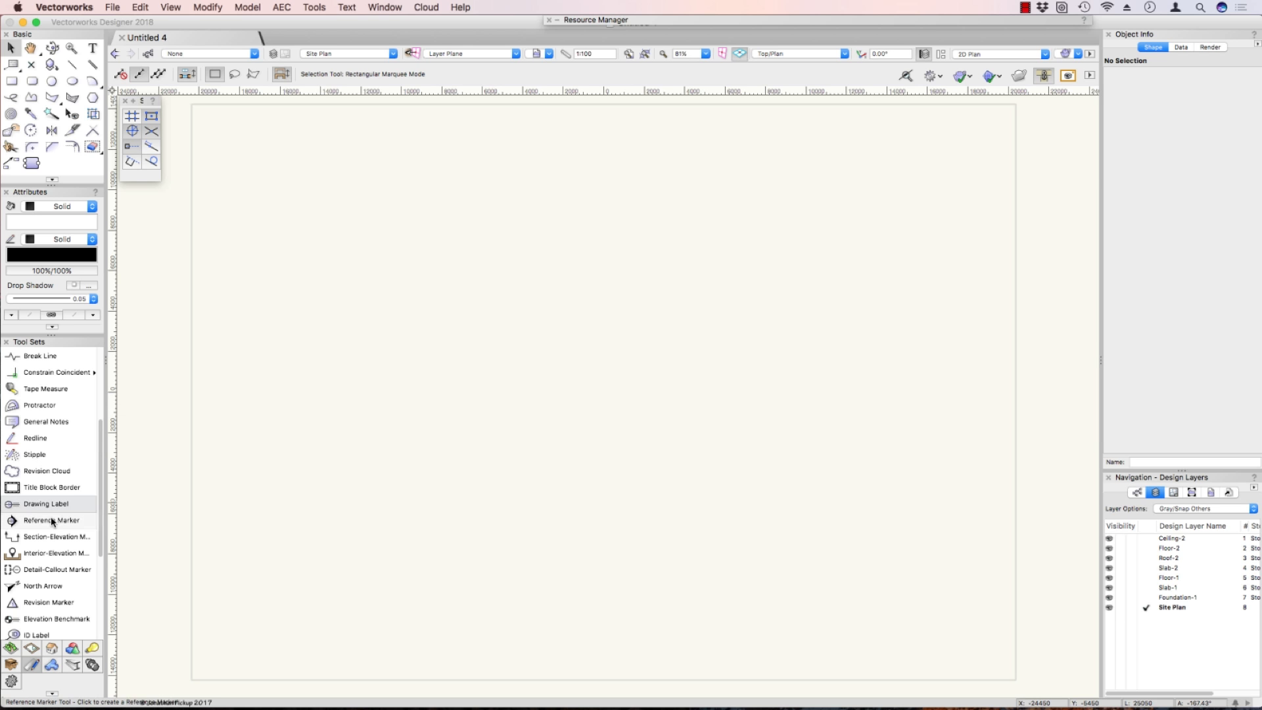
# Check the North Arrow tool's default settings in the new document.
pyautogui.doubleClick(48, 584)
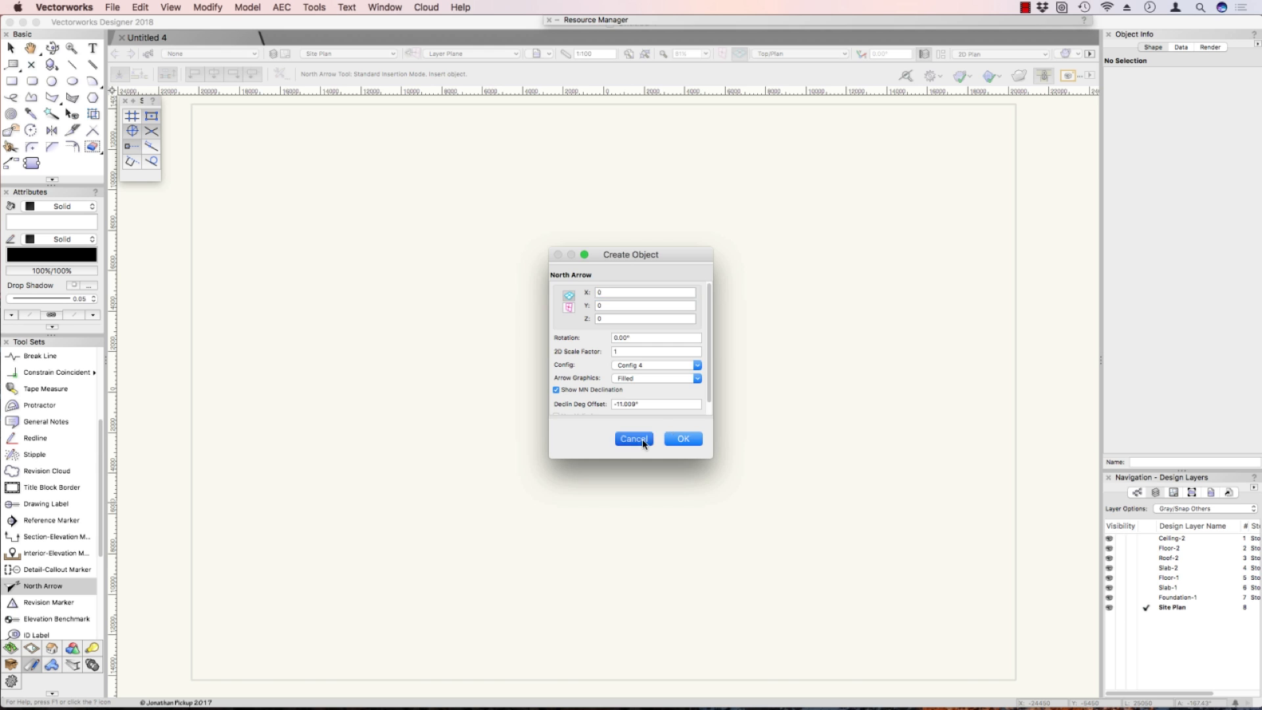
pyautogui.click(673, 439)
# Place a revision marker on the Site Plan layer with a 2D scale factor of 1.5 and the Helvetica 10pt text style.
pyautogui.click(48, 601)
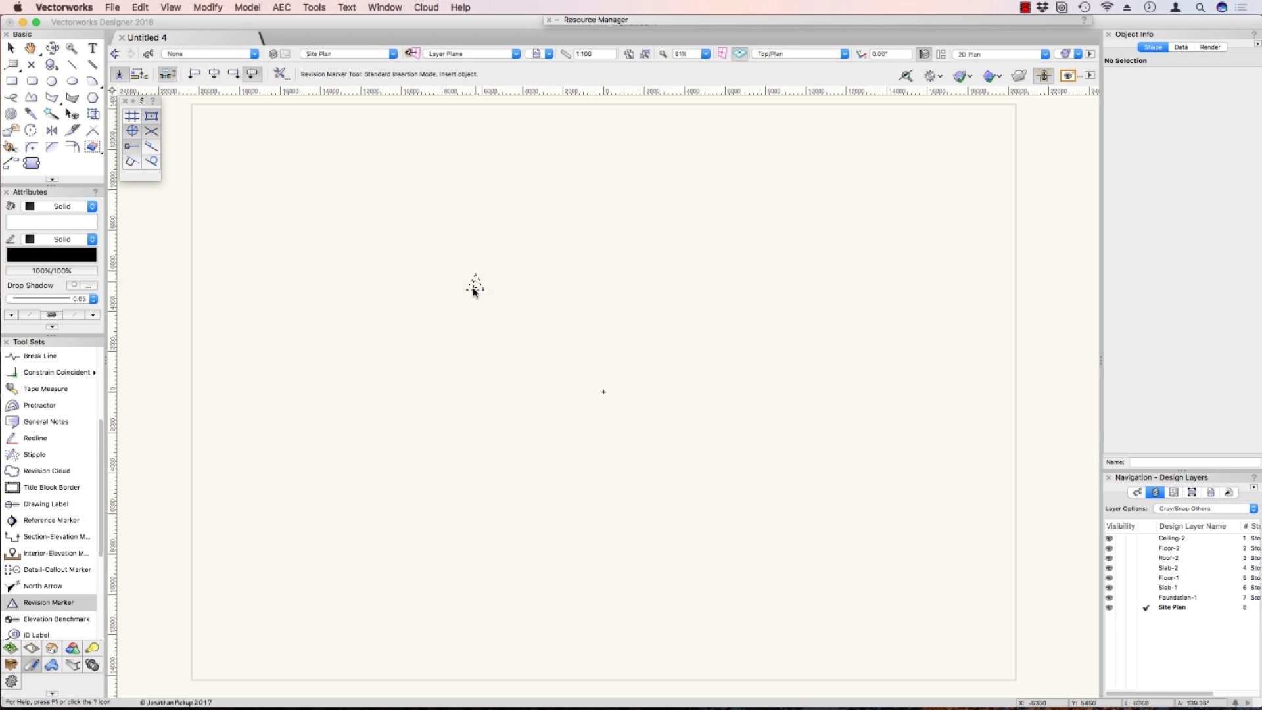
pyautogui.click(474, 289)
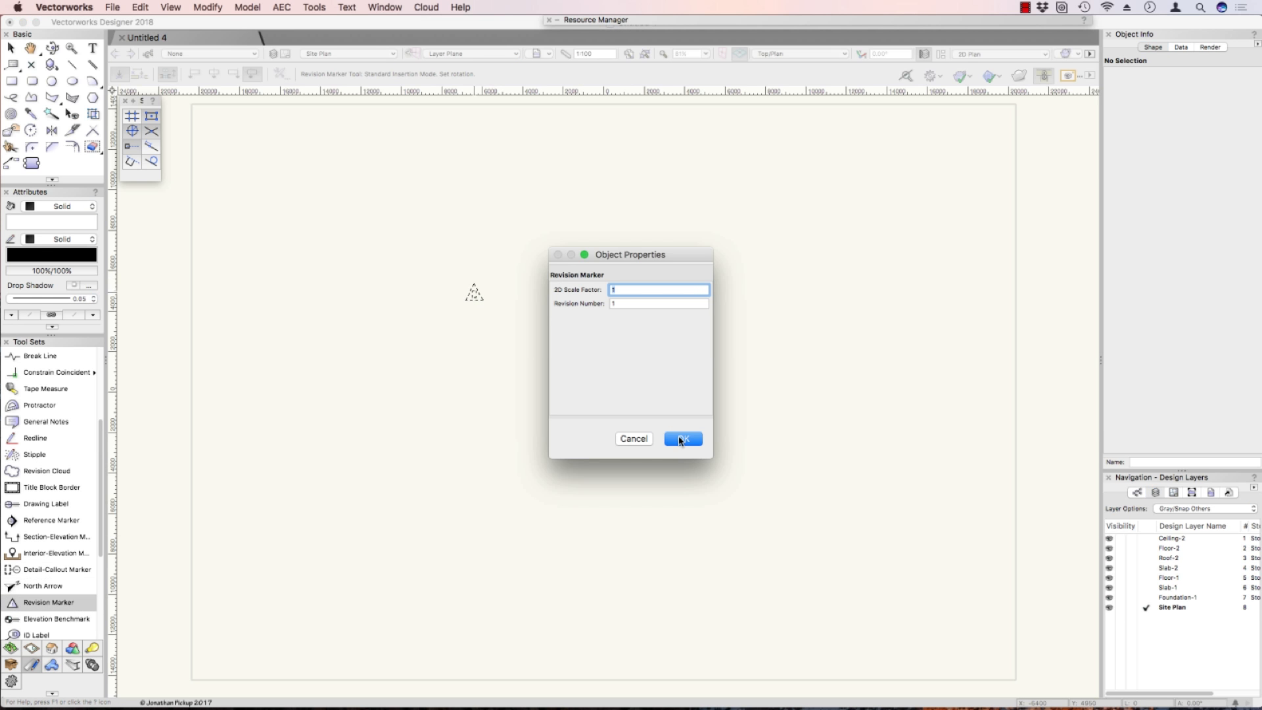
pyautogui.write('1.5')
pyautogui.press('Return')
pyautogui.press('x')
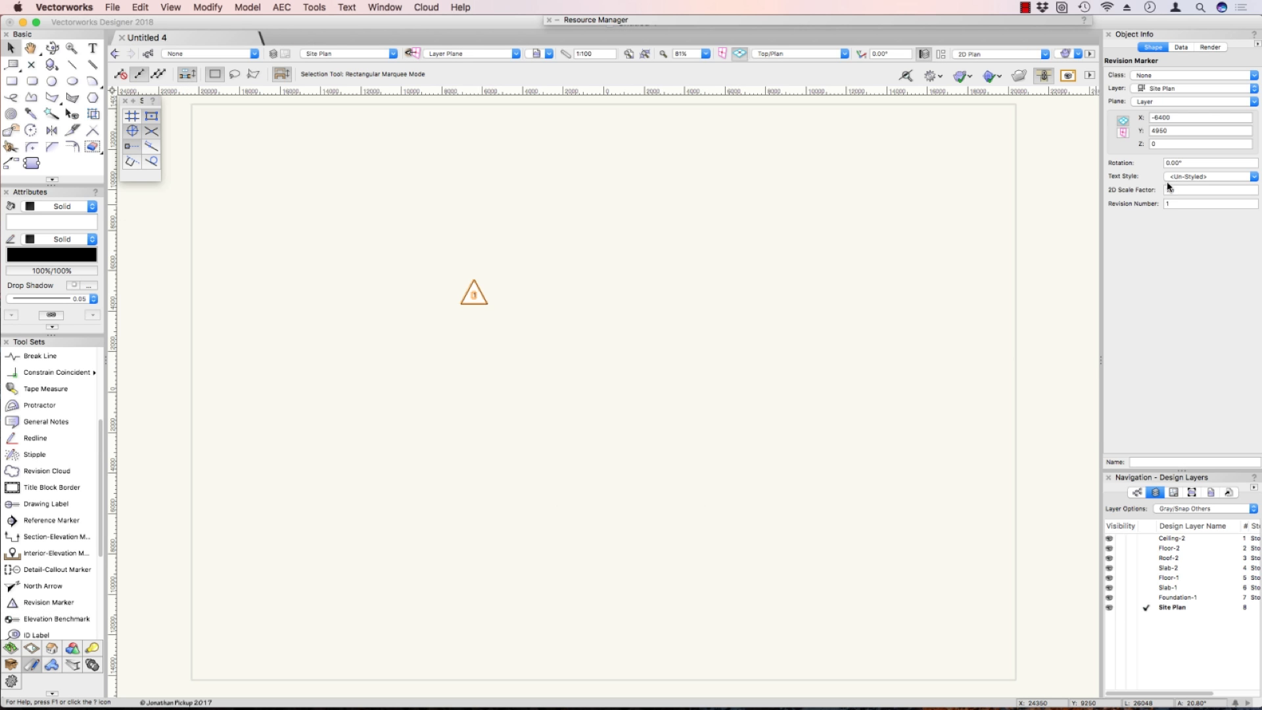
pyautogui.click(1190, 176)
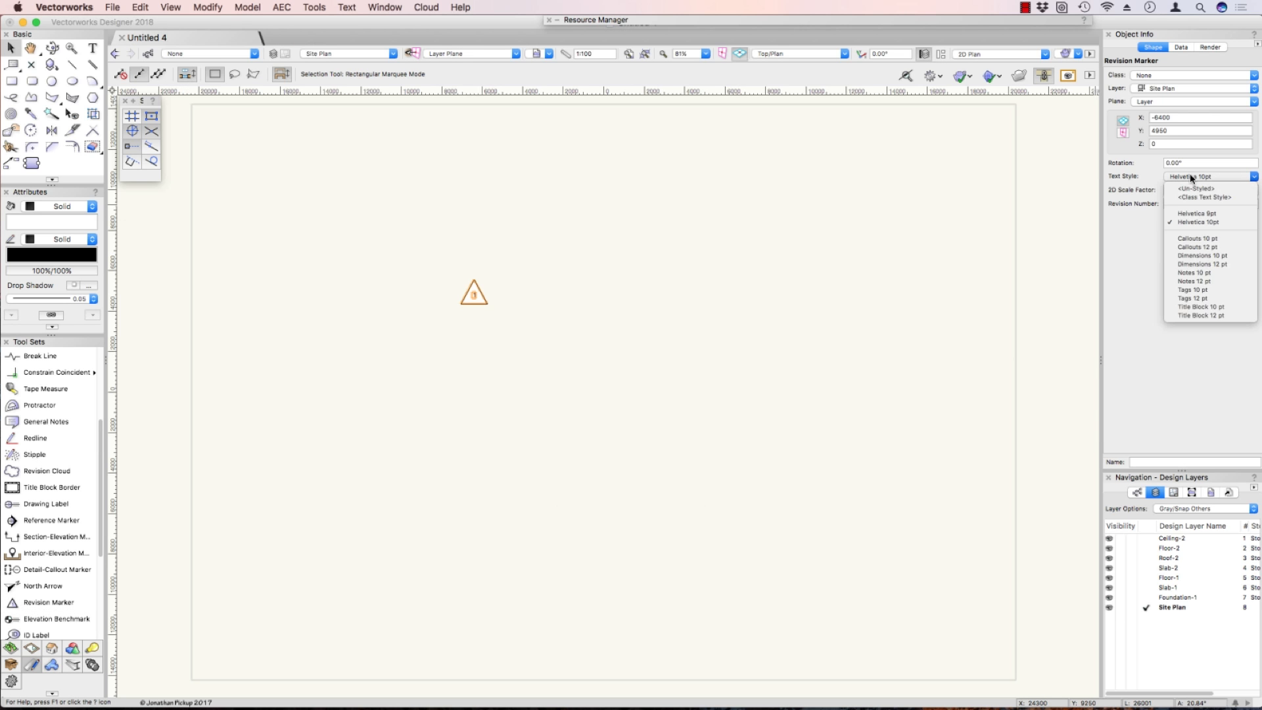
pyautogui.click(1191, 222)
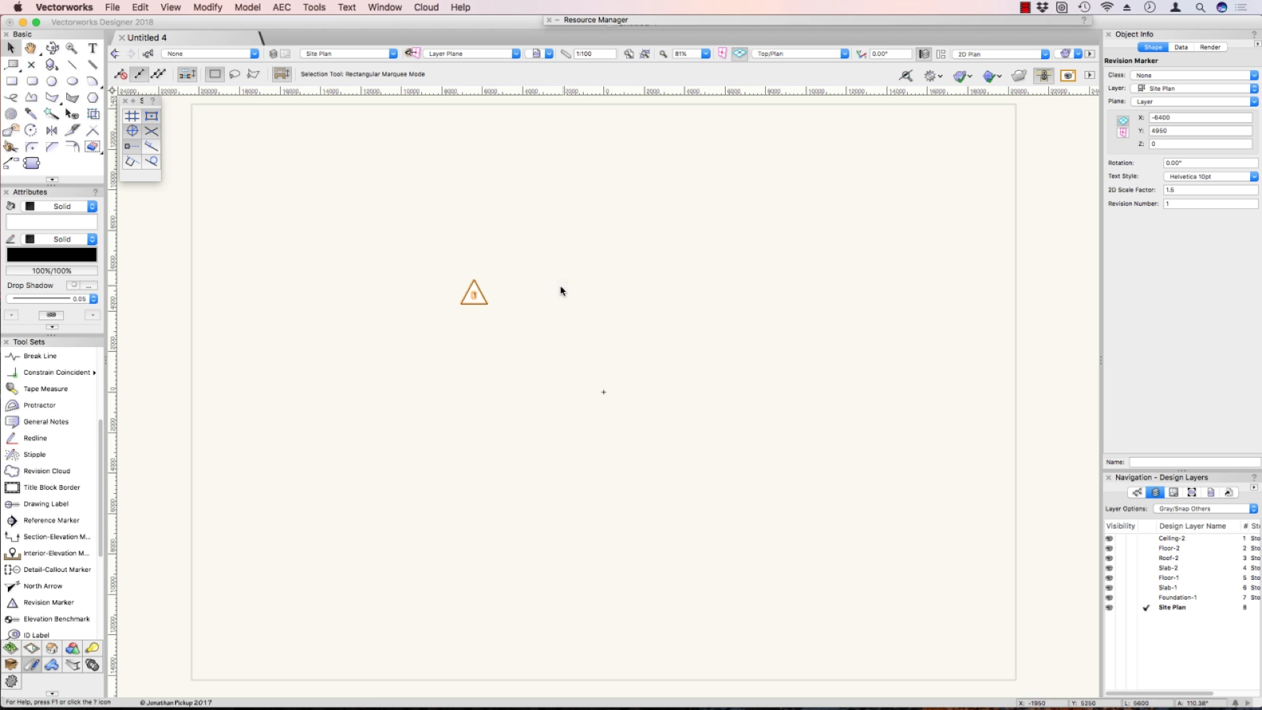
# Pick up the revision marker's attributes with the Eyedropper, and delete the marker from the drawing.
pyautogui.click(31, 112)
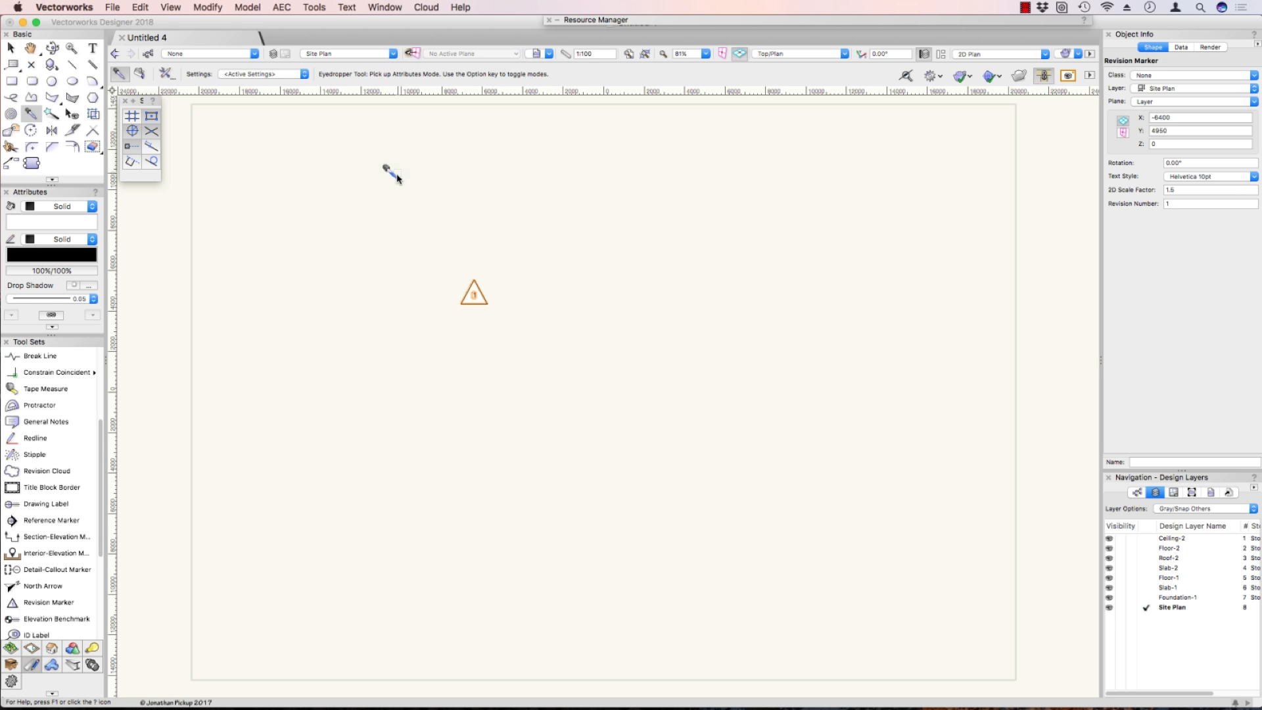
pyautogui.press('Delete')
# Save the document as the template Default.sta in the Templates folder, replacing the existing file.
pyautogui.click(112, 7)
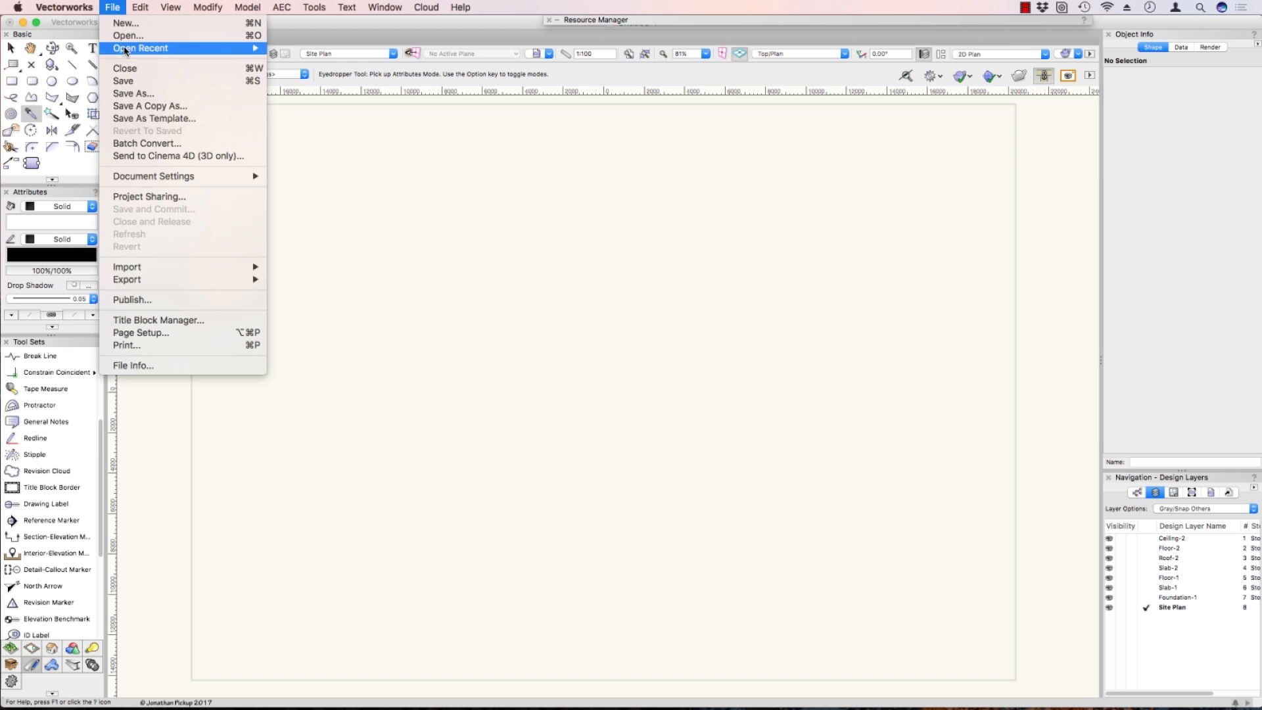
pyautogui.click(134, 118)
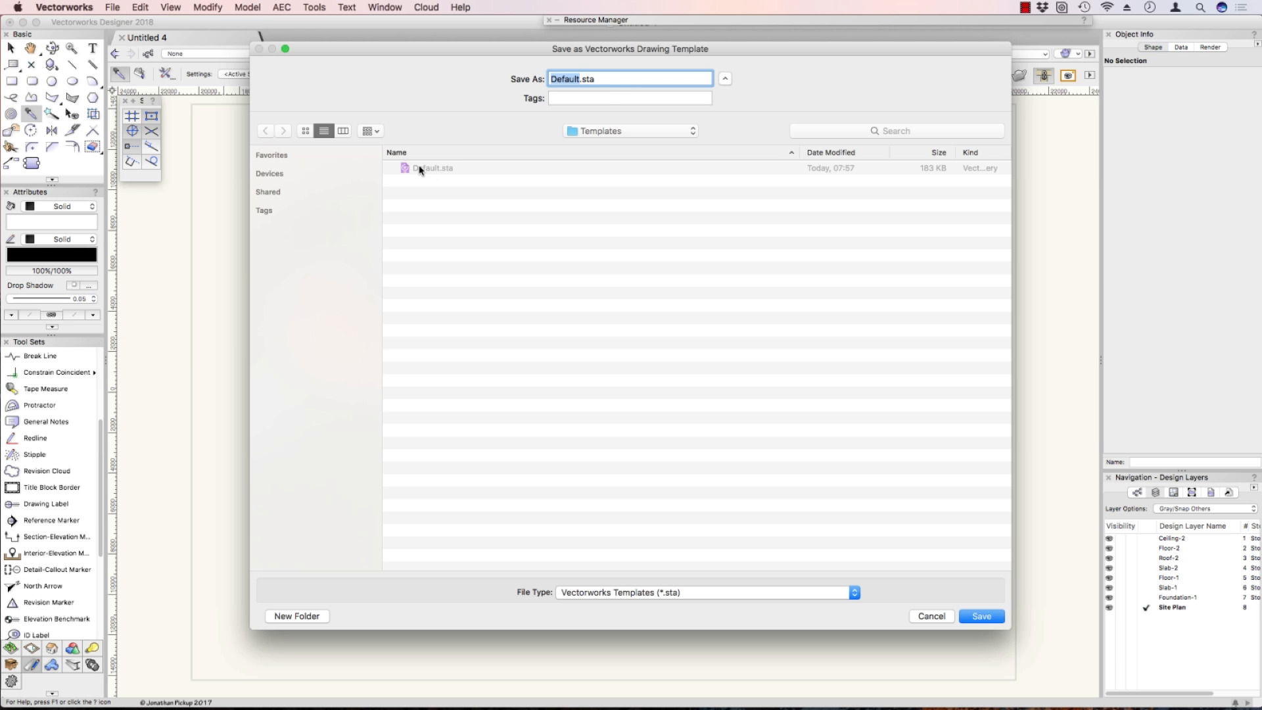
pyautogui.click(981, 616)
pyautogui.click(726, 136)
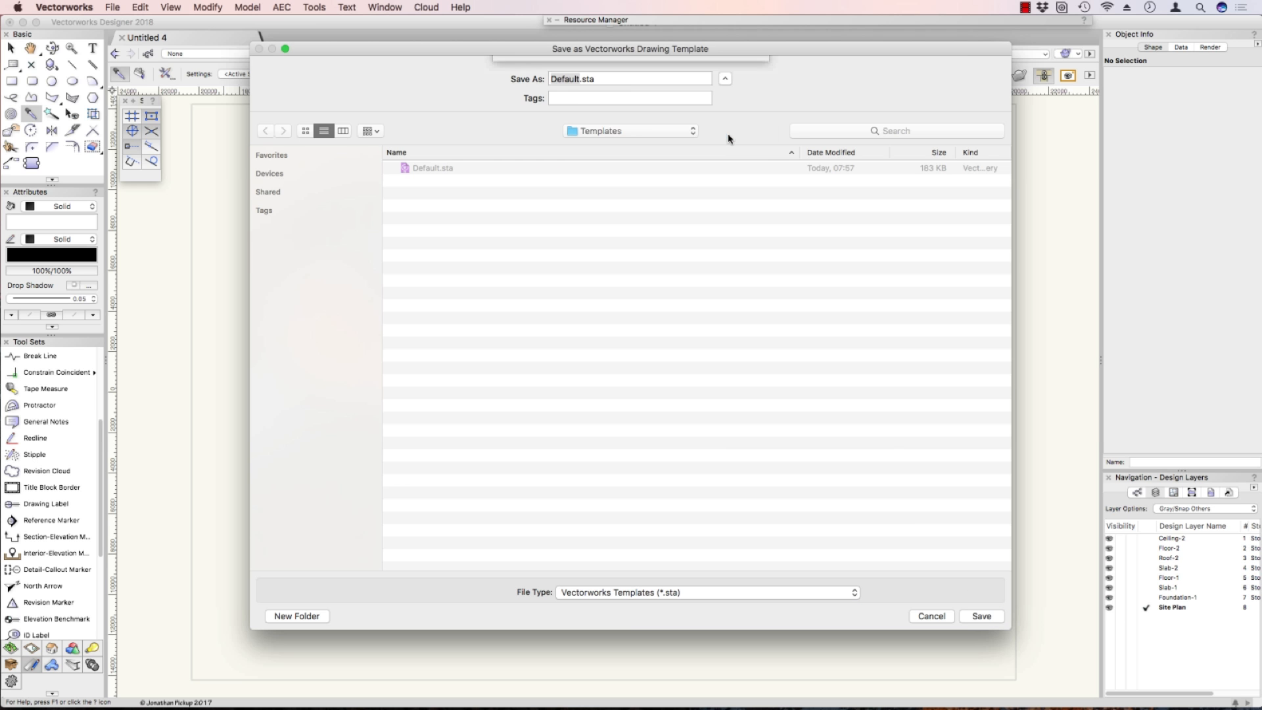